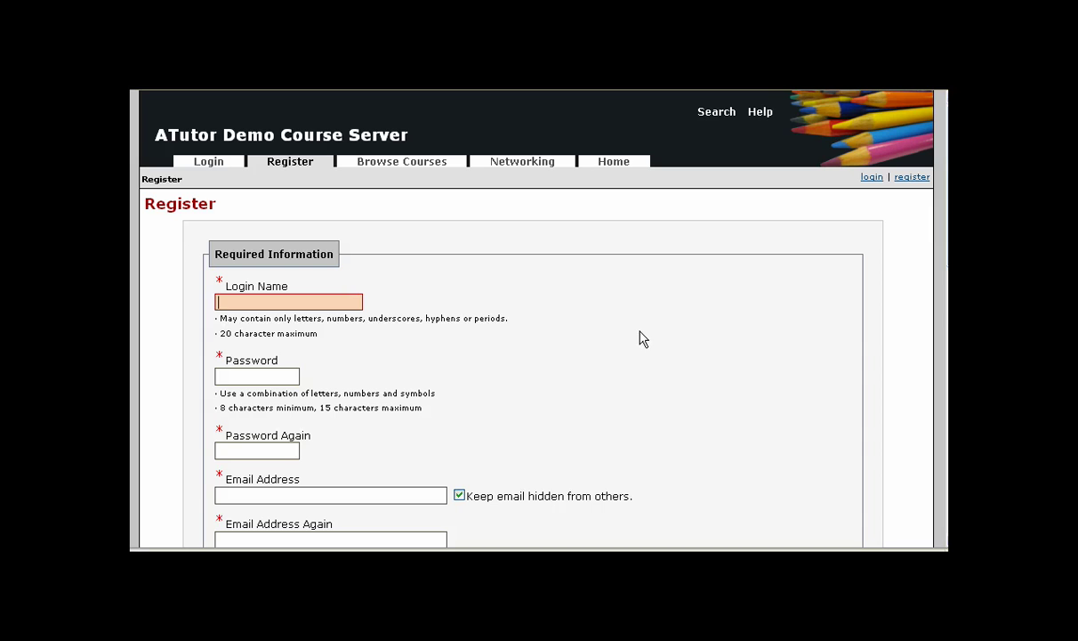
Log in to the ATutor Demo Course Server by entering the login name and the account password.
click(209, 168)
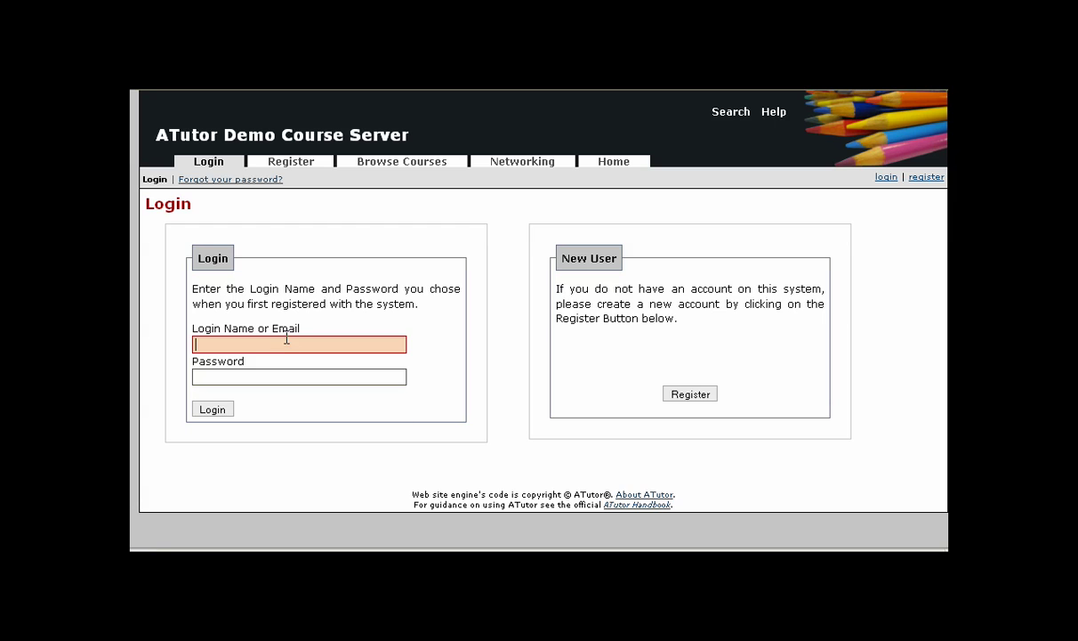
click(291, 340)
text(demo)
key(Tab)
text(demo)
key(Return)
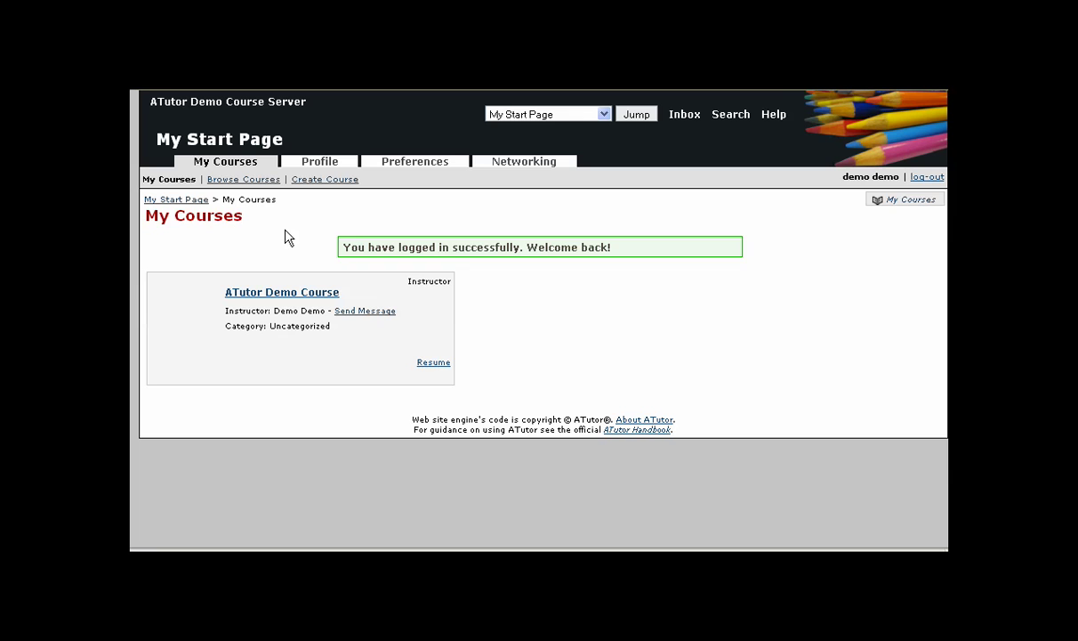
Start creating a new course and title it "My First Course".
click(323, 181)
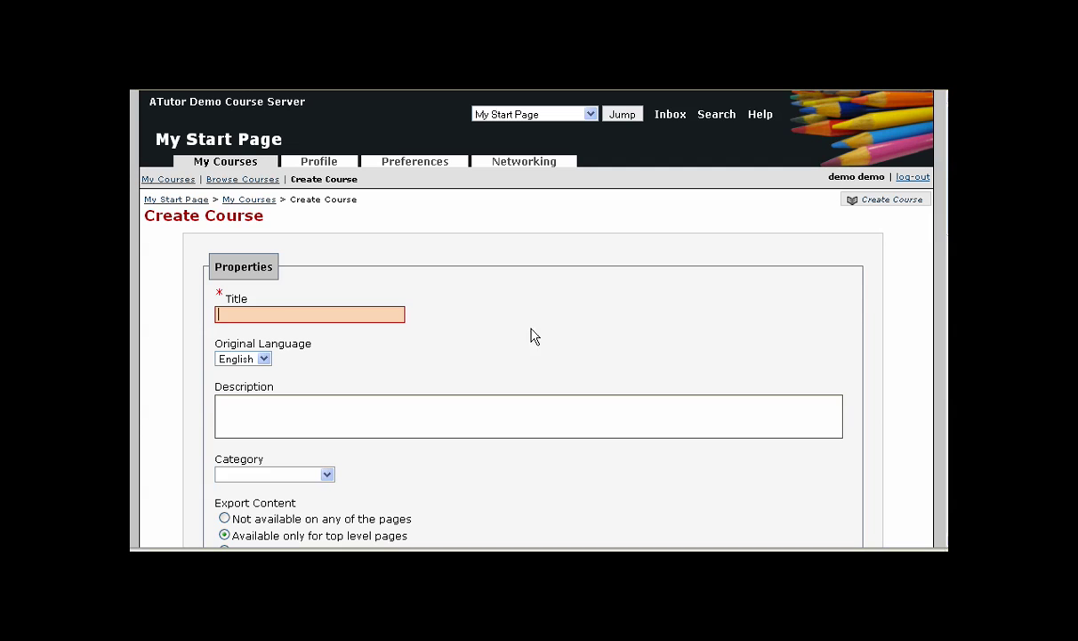
click(259, 315)
click(260, 315)
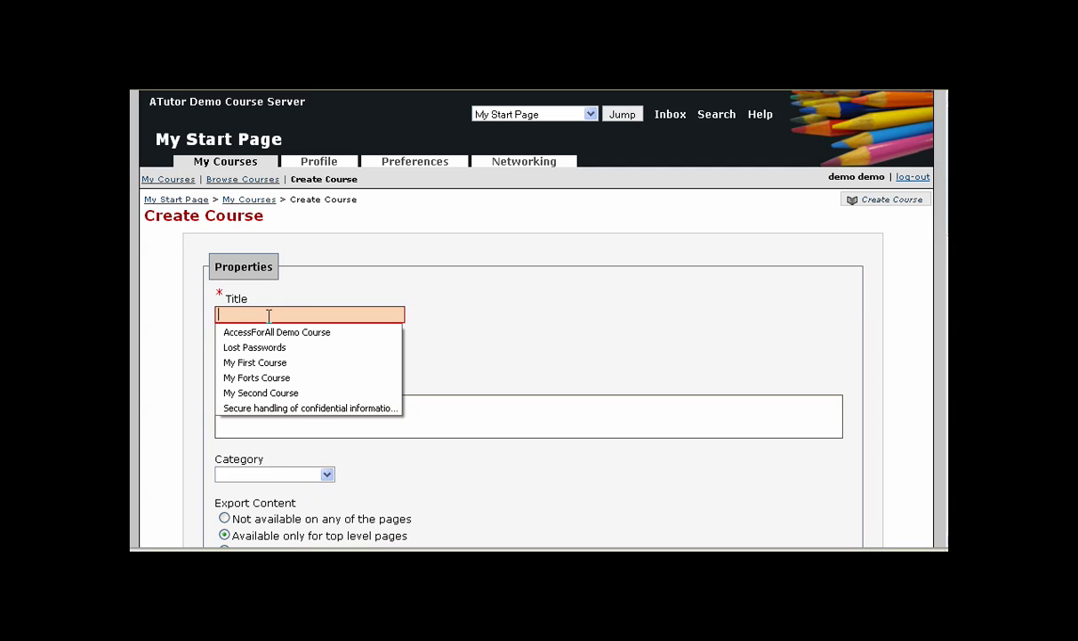
click(276, 365)
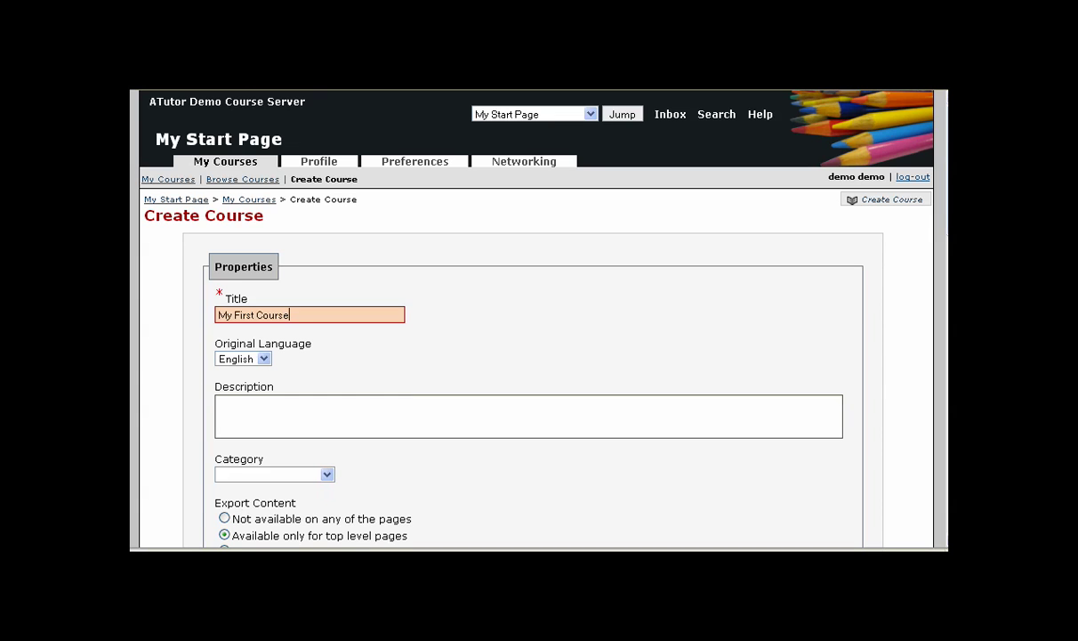
Set the course's initial content to restore ATutor_HowTo_1.4.3.zip from ATutor Demo Course.
scroll(533, 356, down, 3)
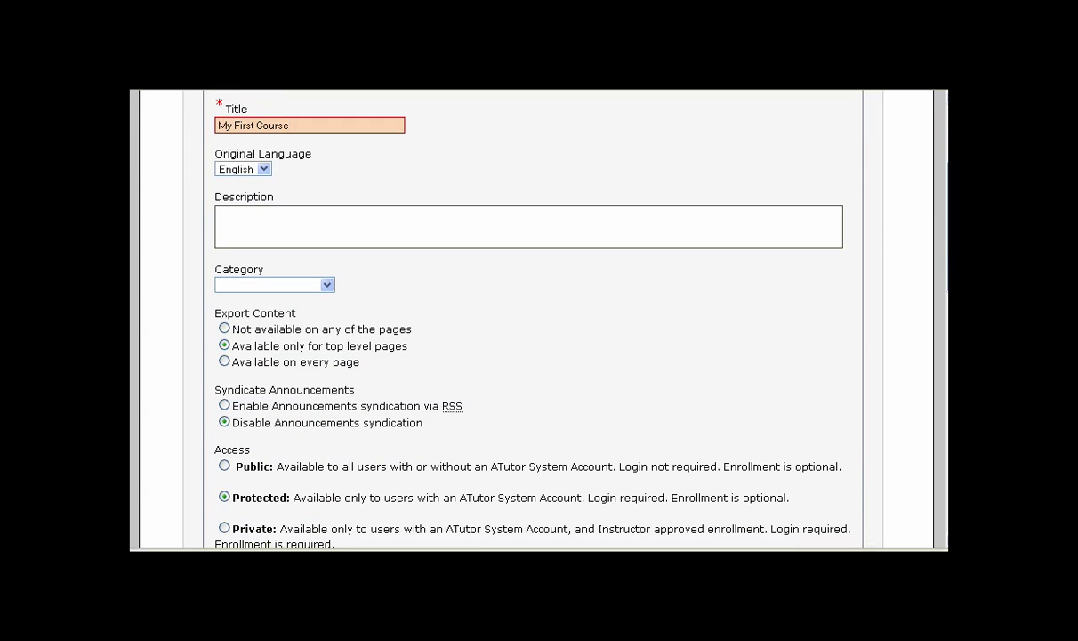
scroll(534, 356, down, 3)
scroll(534, 356, down, 4)
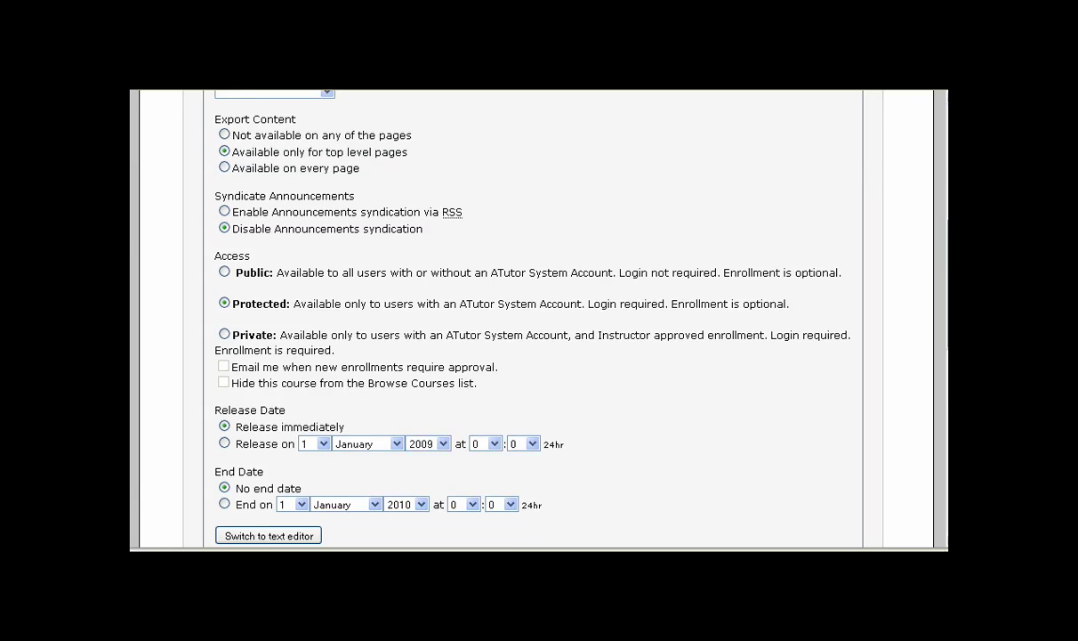
scroll(939, 424, down, 6)
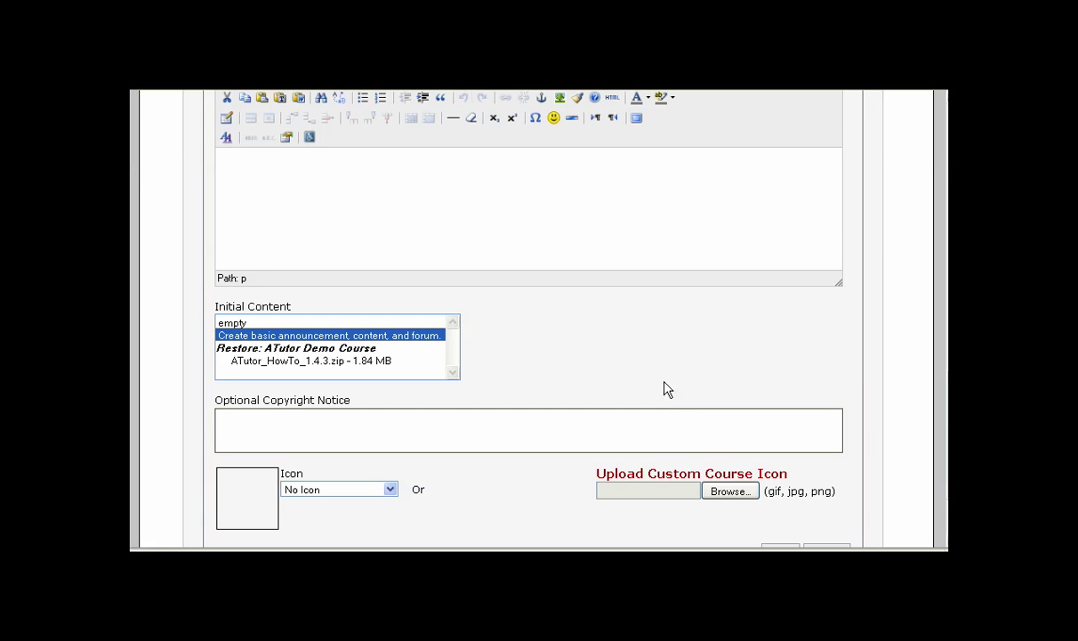
click(280, 361)
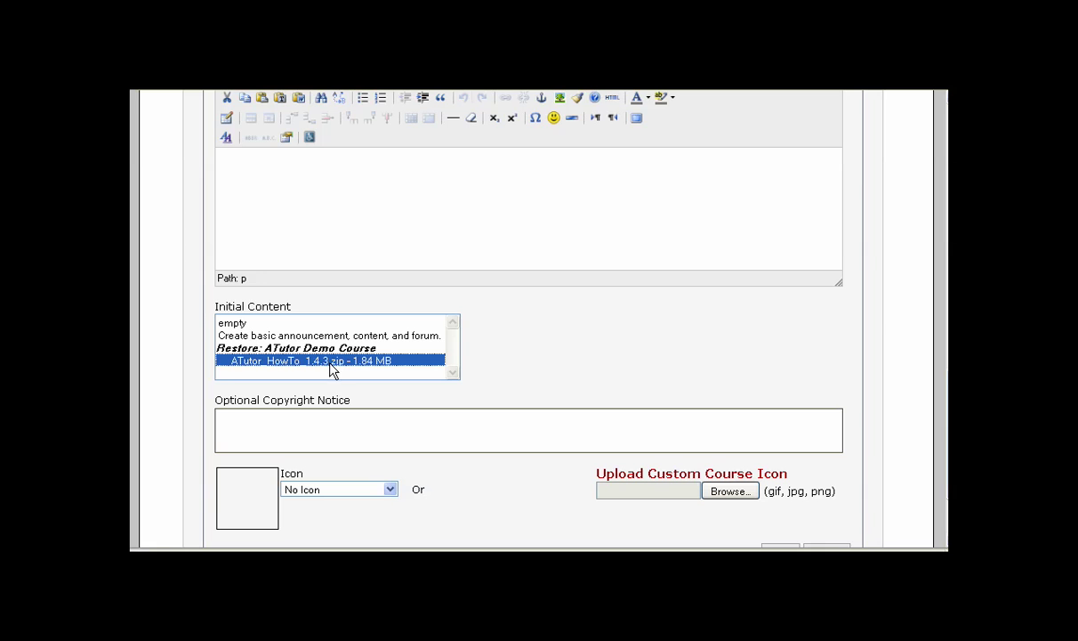
Choose caduceus.jpg as the course icon and save the new course.
click(390, 491)
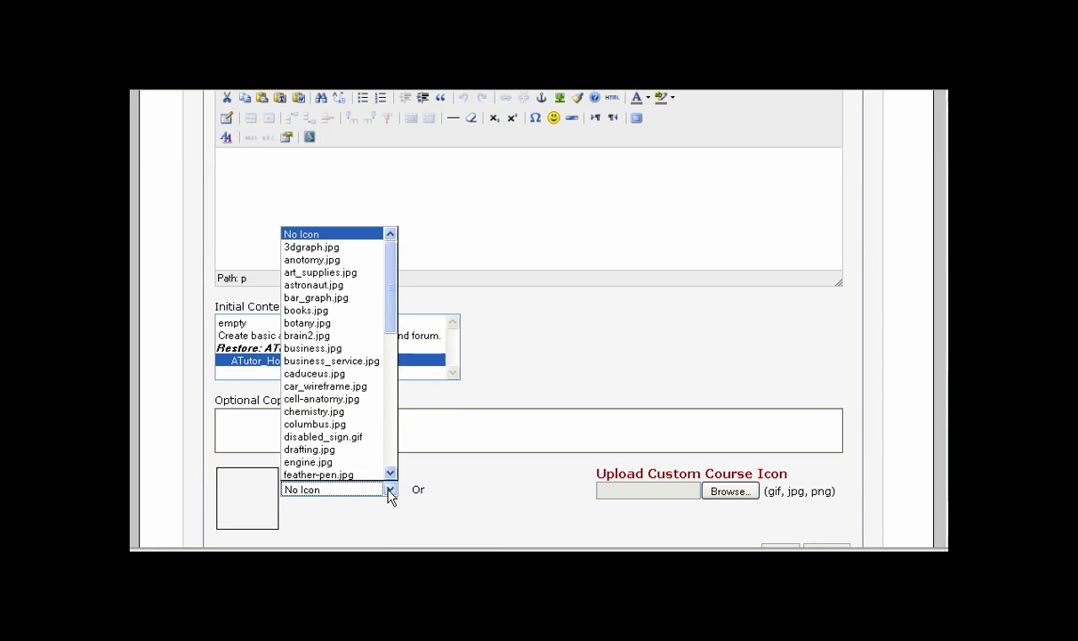
click(318, 375)
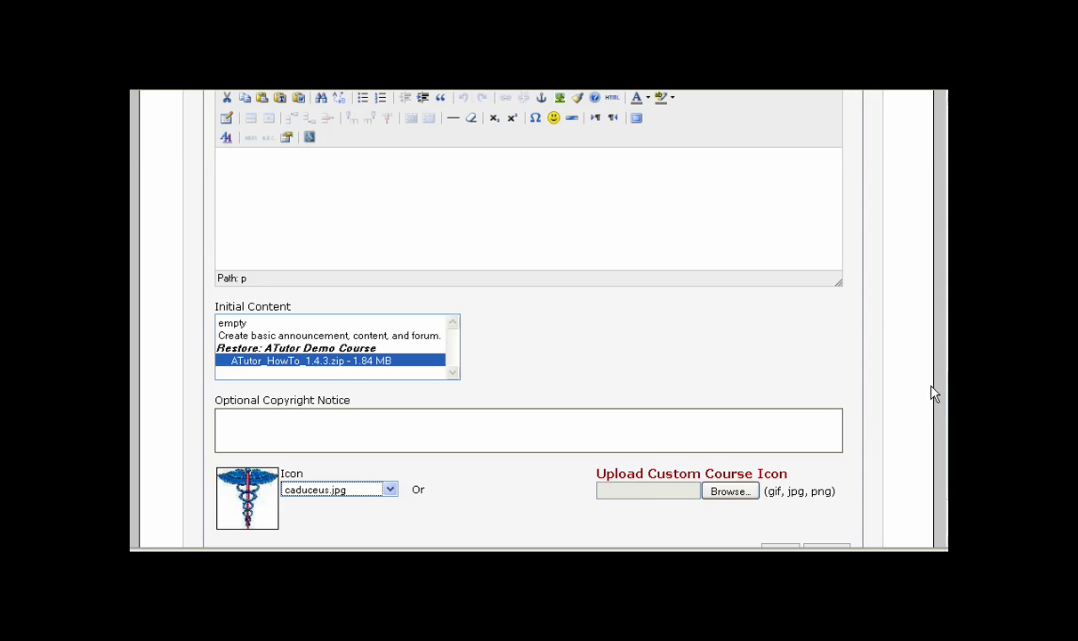
scroll(934, 394, down, 3)
click(779, 442)
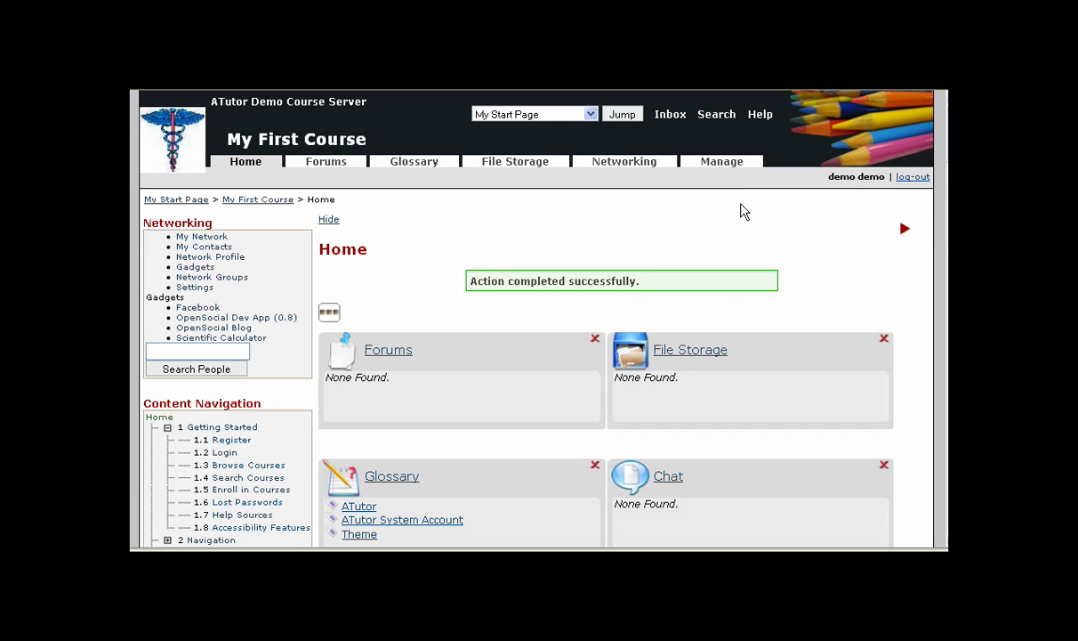
In the course's Course Tools settings, disable the Home location for every tool from Forums through Blogs.
click(729, 169)
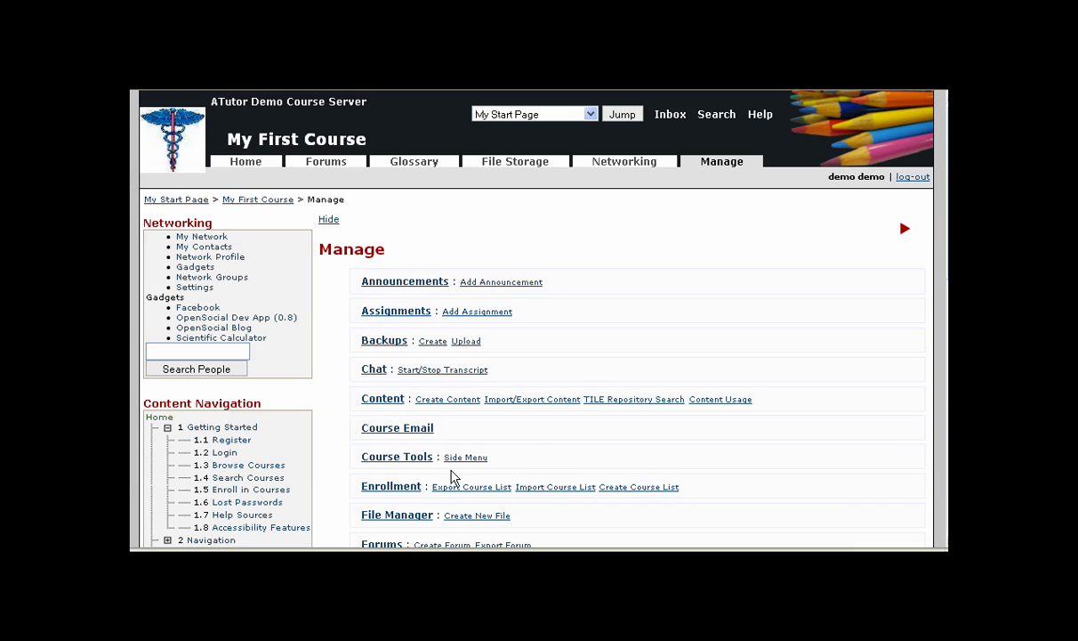
click(391, 459)
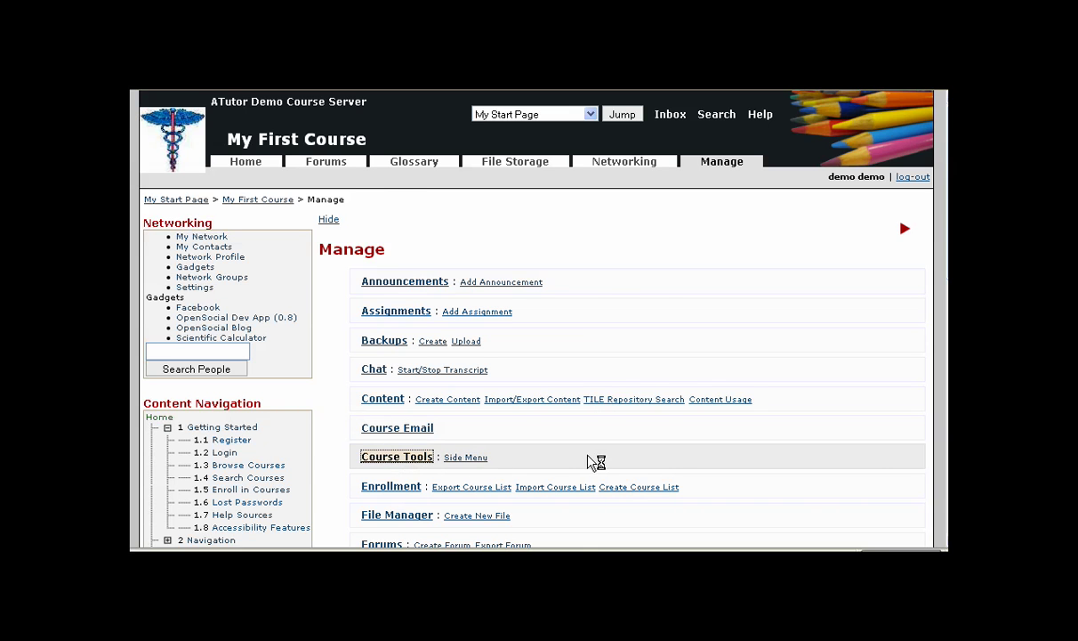
scroll(829, 338, down, 3)
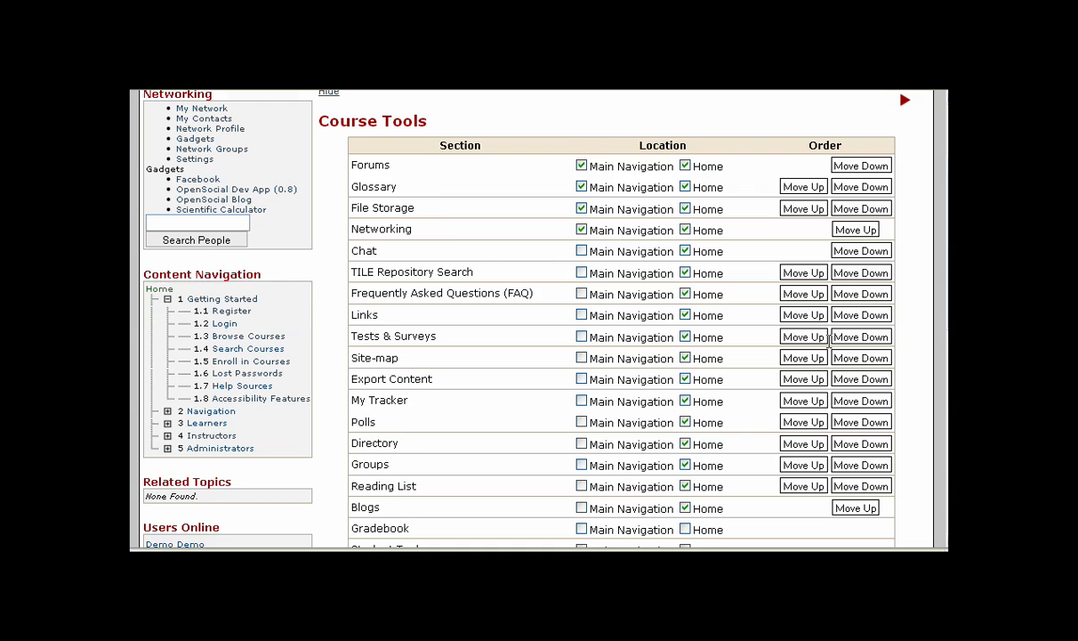
scroll(829, 338, down, 1)
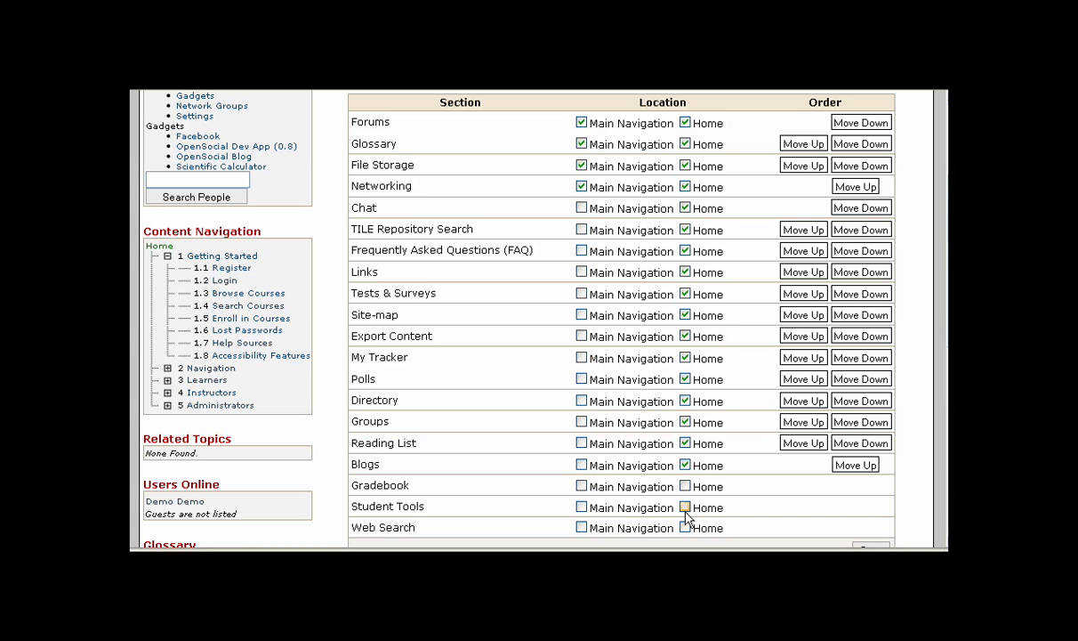
click(699, 465)
click(703, 444)
click(697, 424)
click(704, 401)
click(707, 381)
click(704, 360)
click(700, 339)
click(703, 315)
click(702, 294)
click(703, 273)
click(702, 251)
click(702, 229)
click(701, 208)
click(702, 187)
click(702, 165)
click(702, 145)
click(704, 127)
Add Student Tools to the main navigation, remove Glossary from it, and save the course tools settings.
drag(430, 507, 347, 511)
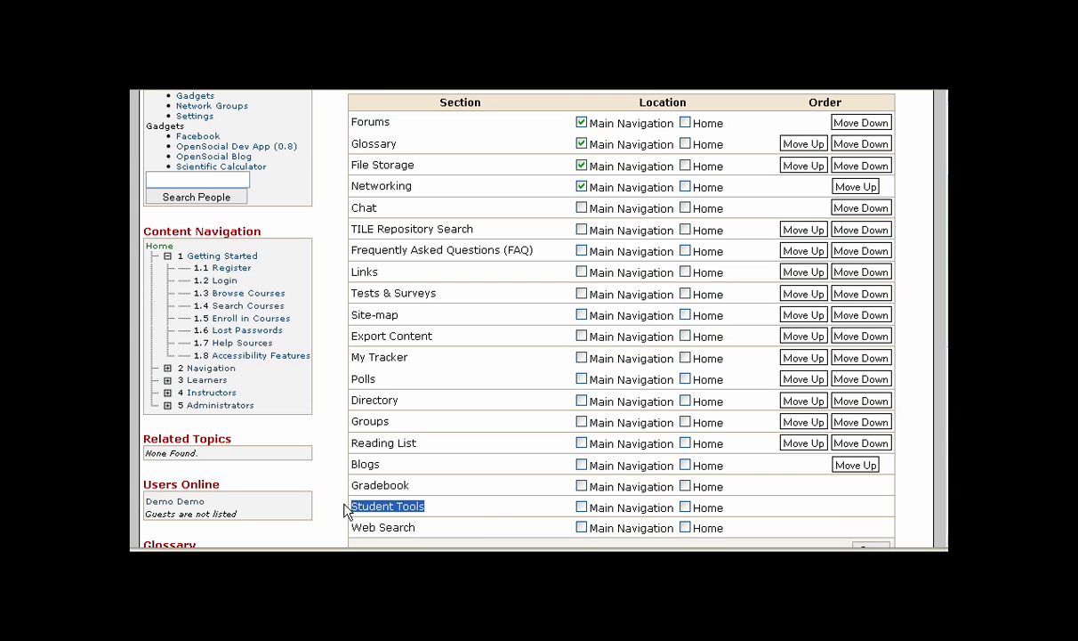
click(496, 516)
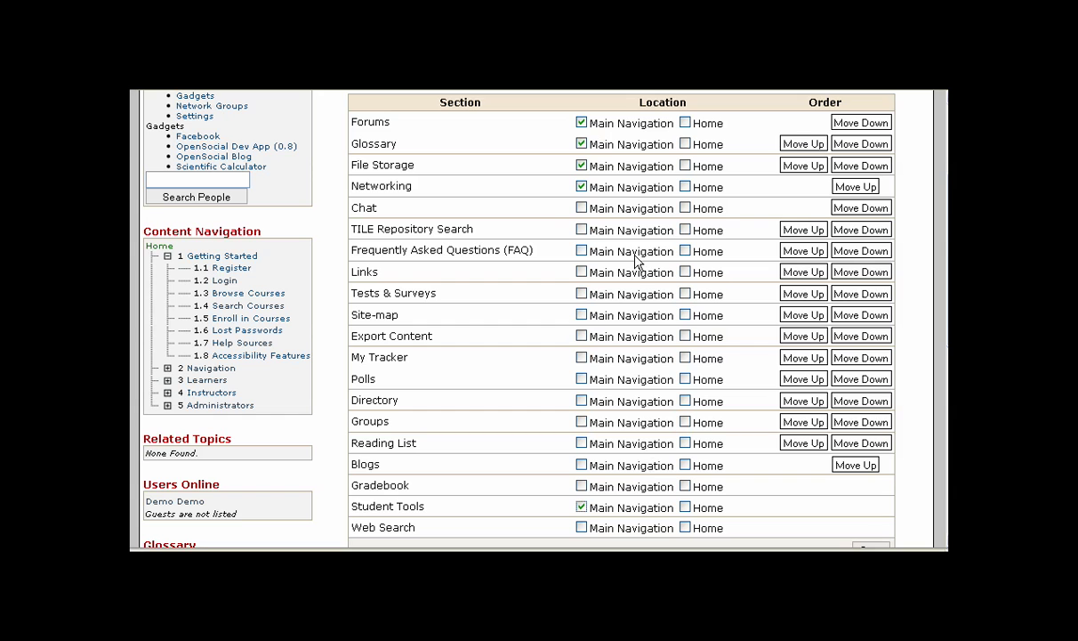
click(581, 144)
scroll(868, 481, down, 3)
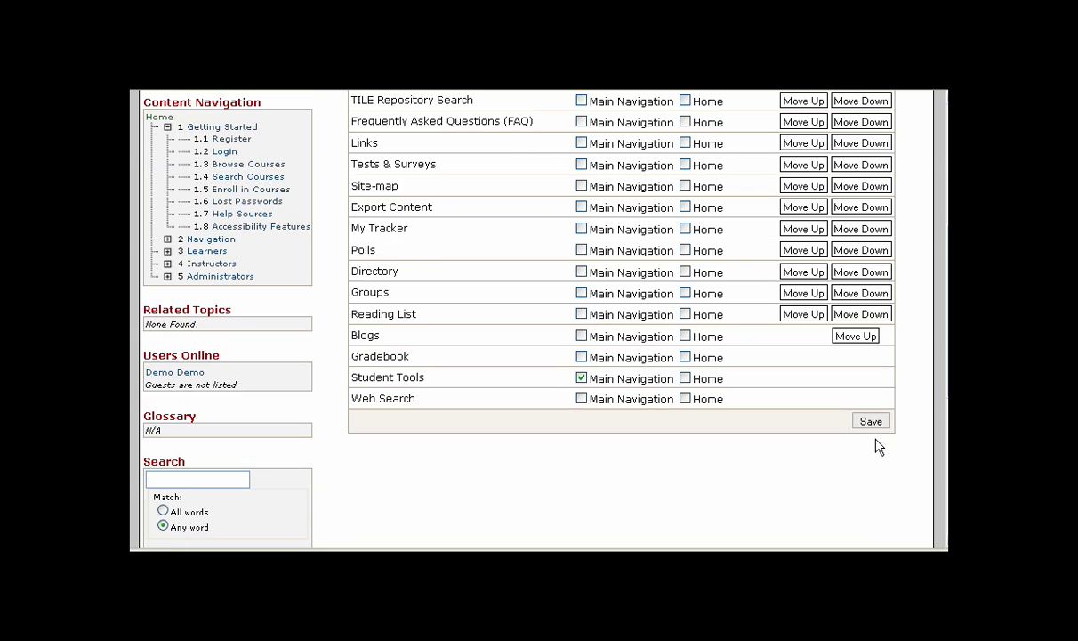
click(870, 421)
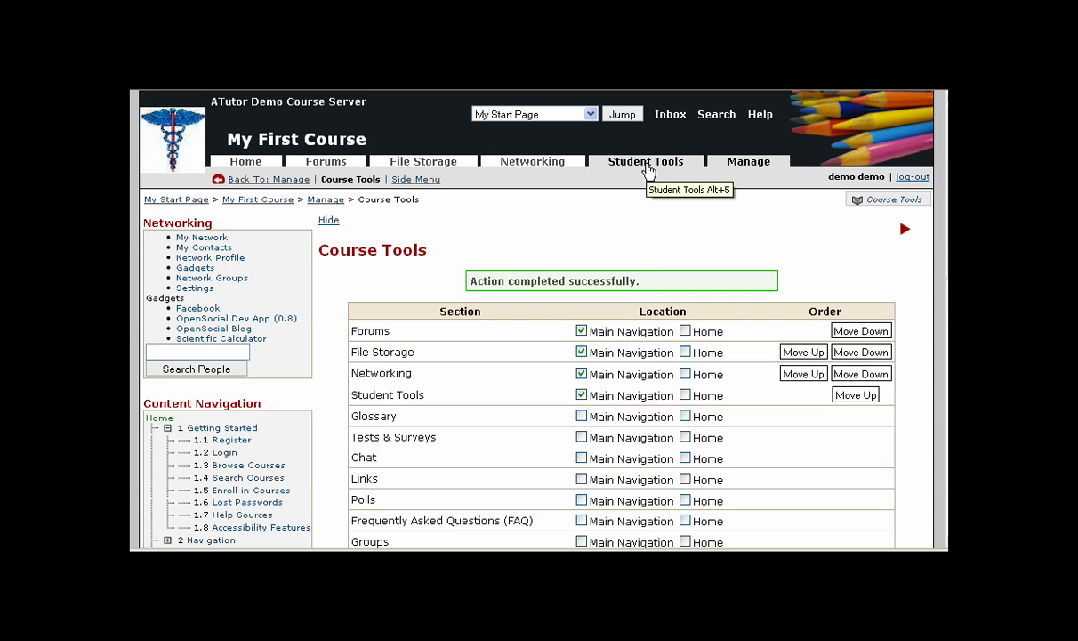
In the course's Side Menu settings, blank out the Poll, Search and Glossary entries.
scroll(252, 300, down, 5)
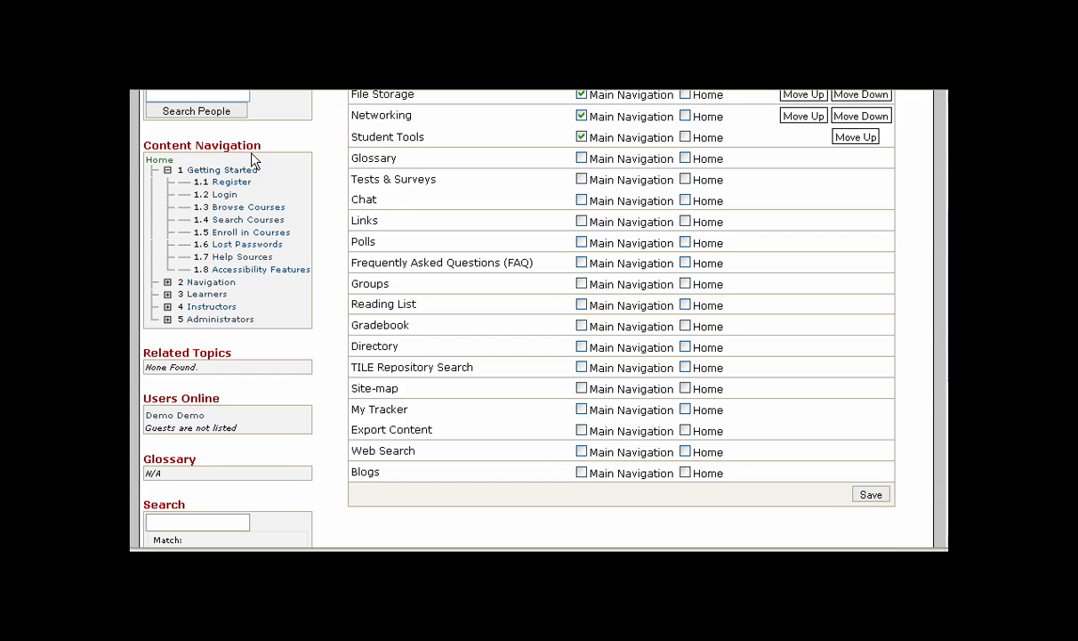
scroll(623, 298, up, 5)
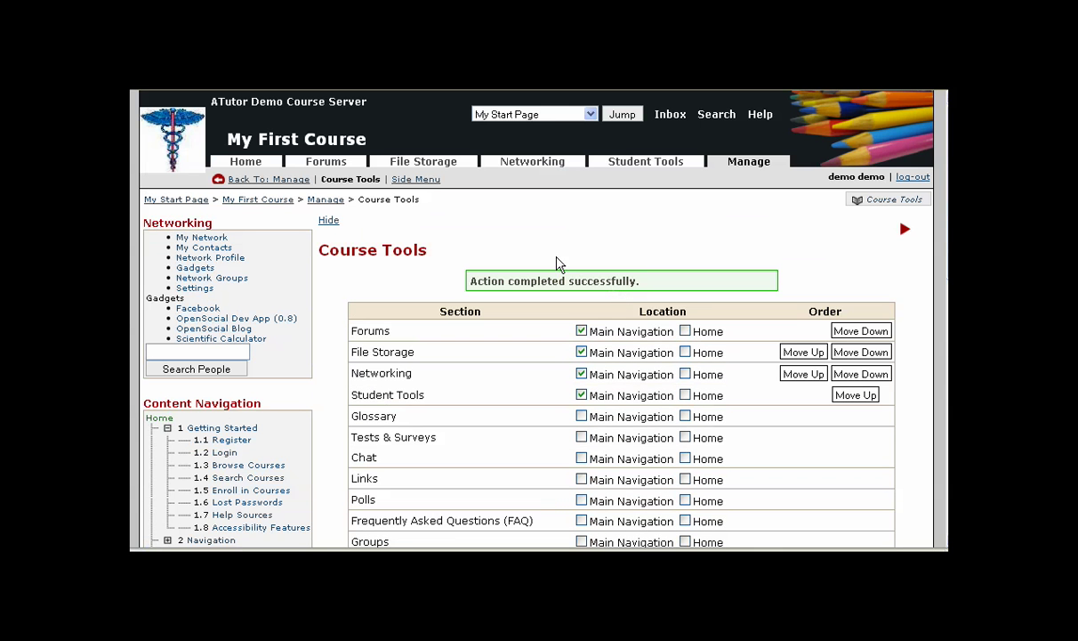
click(409, 181)
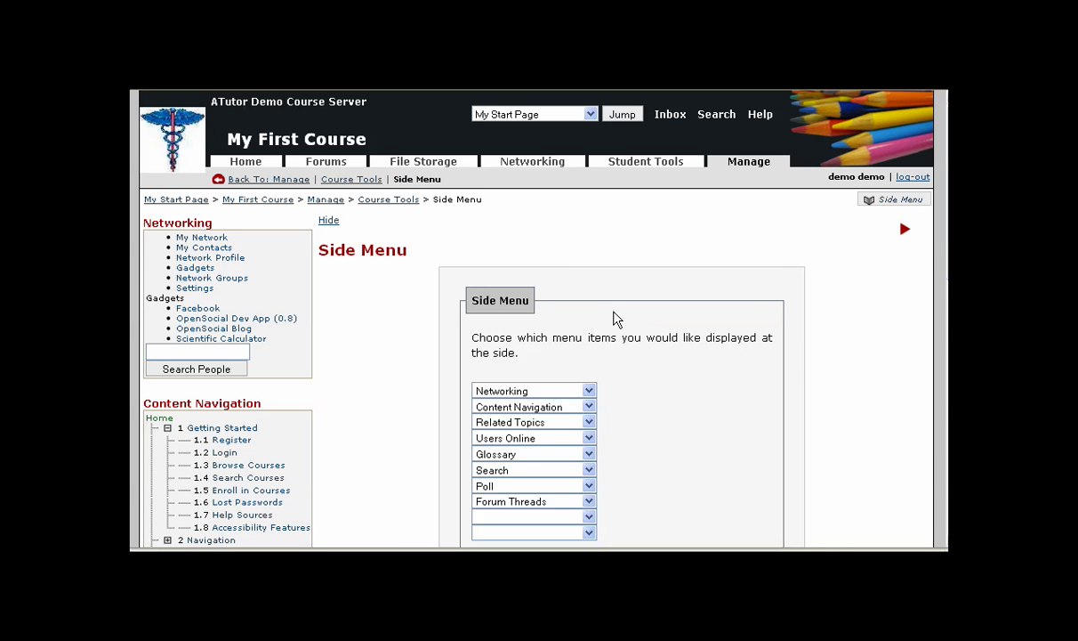
scroll(618, 316, down, 3)
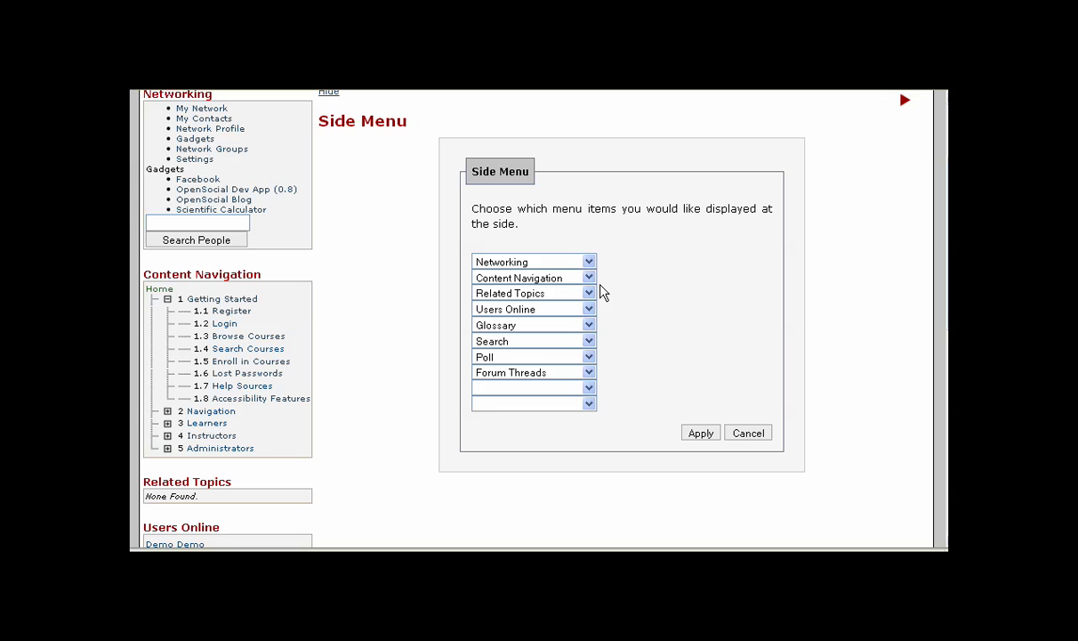
click(589, 357)
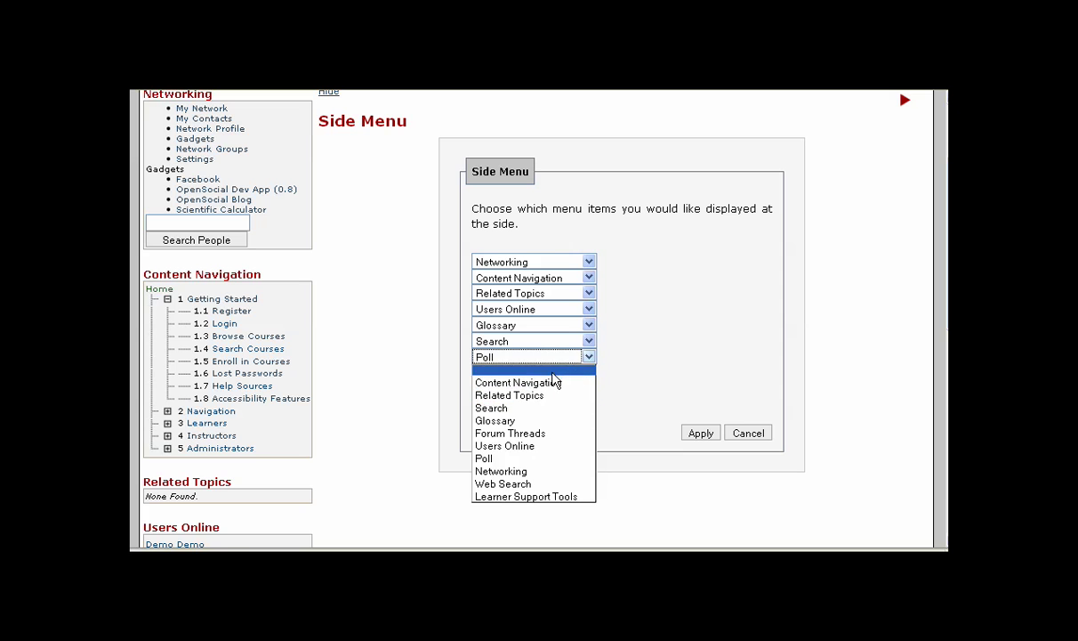
click(532, 370)
click(588, 342)
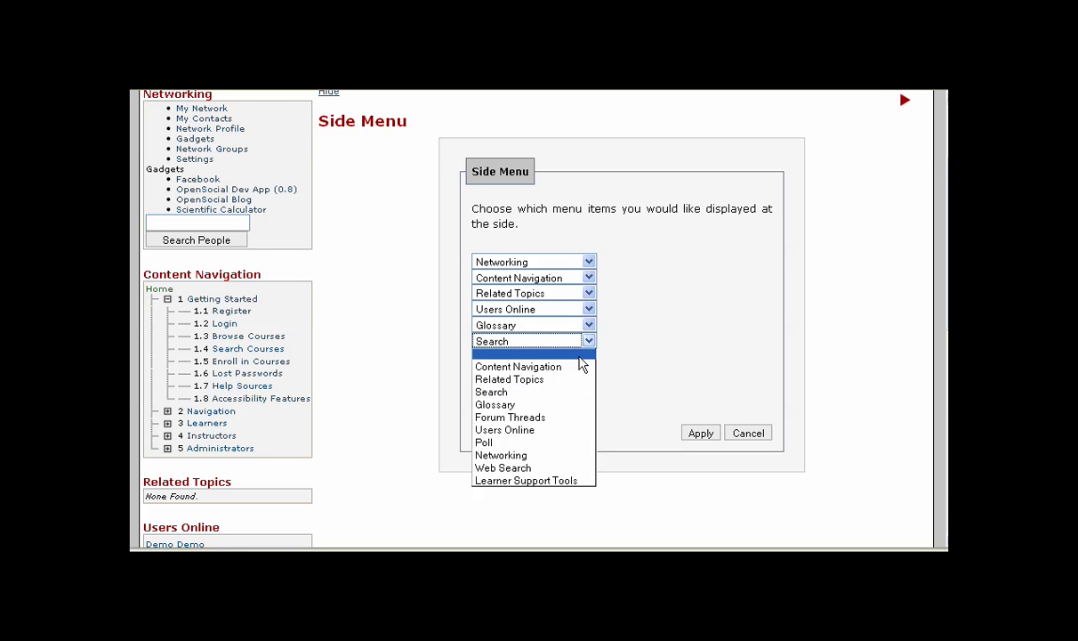
click(582, 354)
click(590, 328)
click(586, 341)
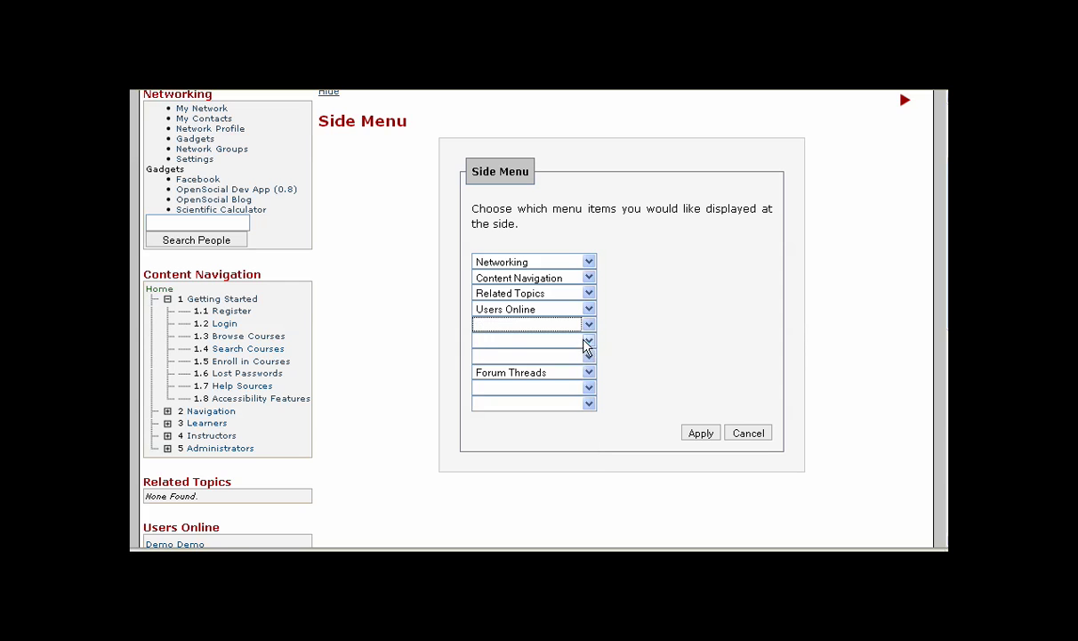
Reorder the side menu with Content Navigation first and Networking second, apply the changes, and review the updated side menu.
click(588, 279)
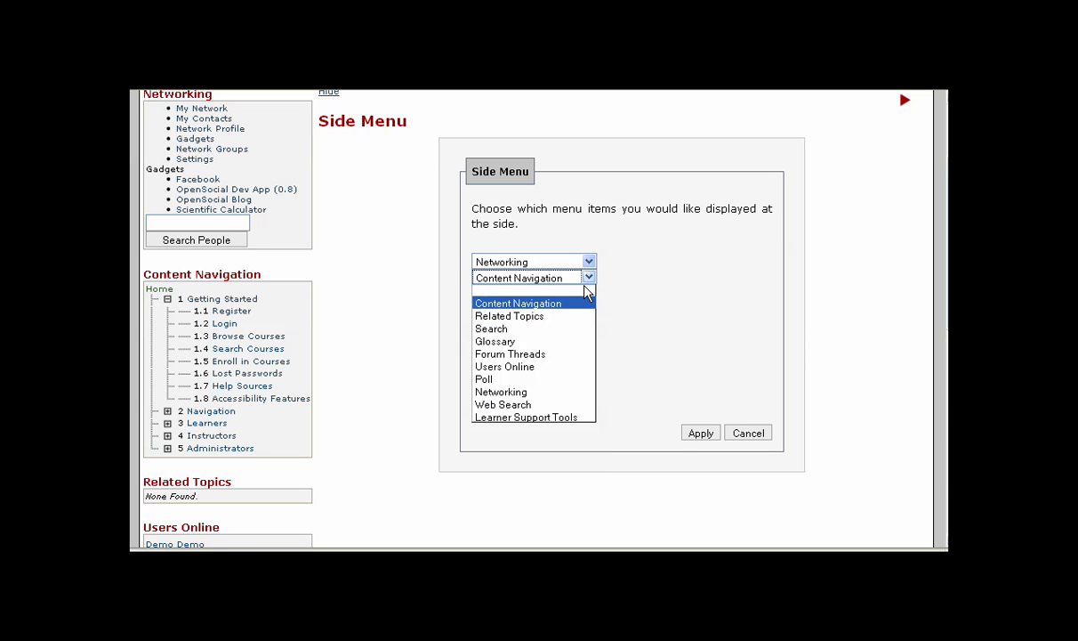
click(567, 397)
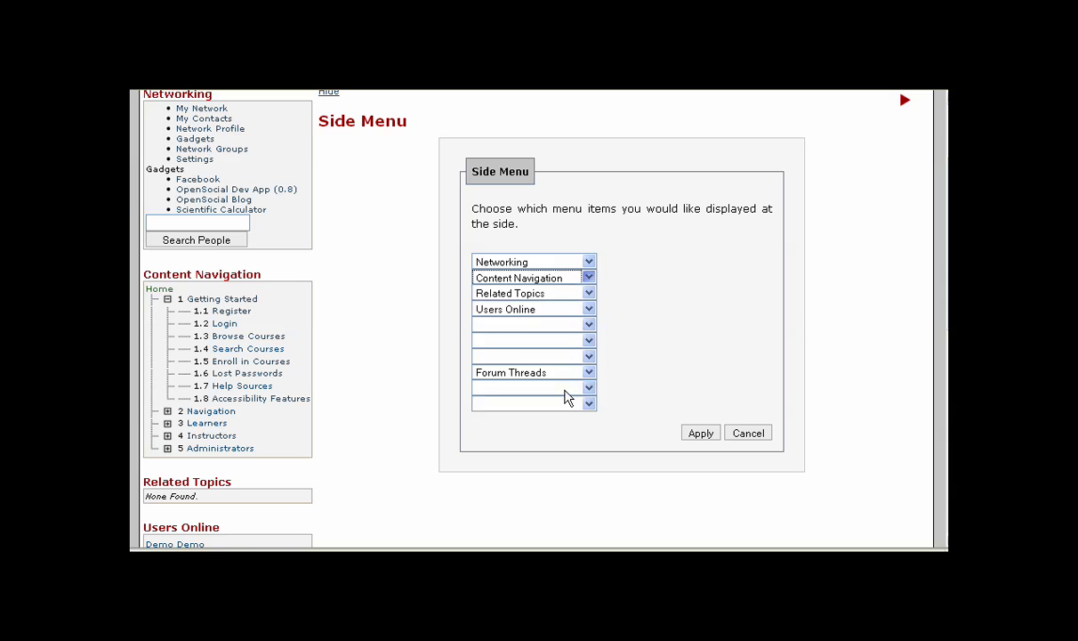
click(589, 262)
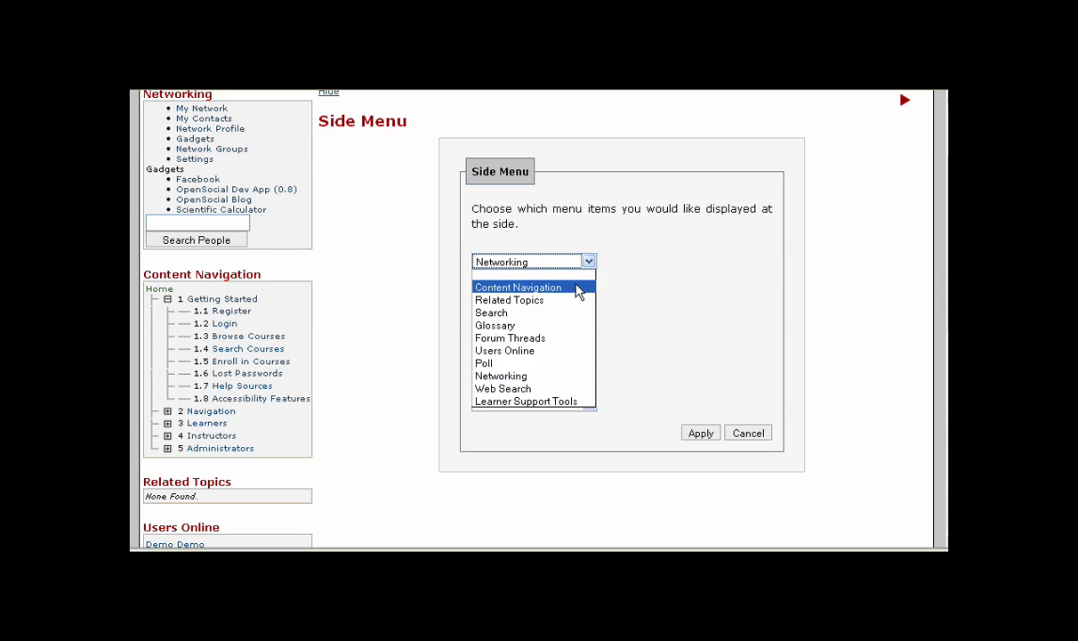
click(577, 287)
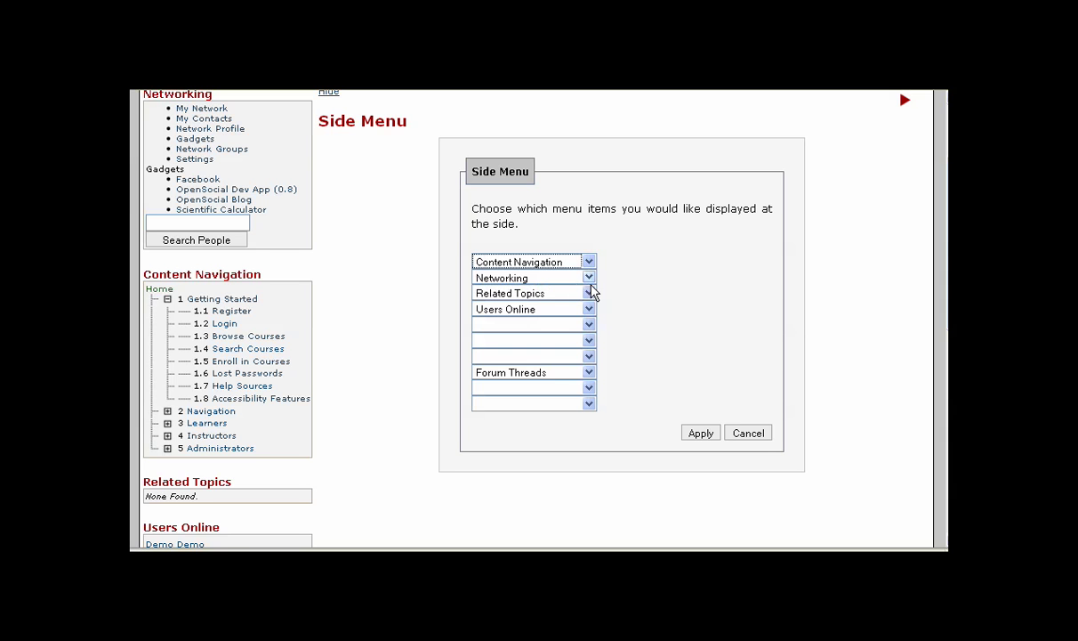
click(700, 434)
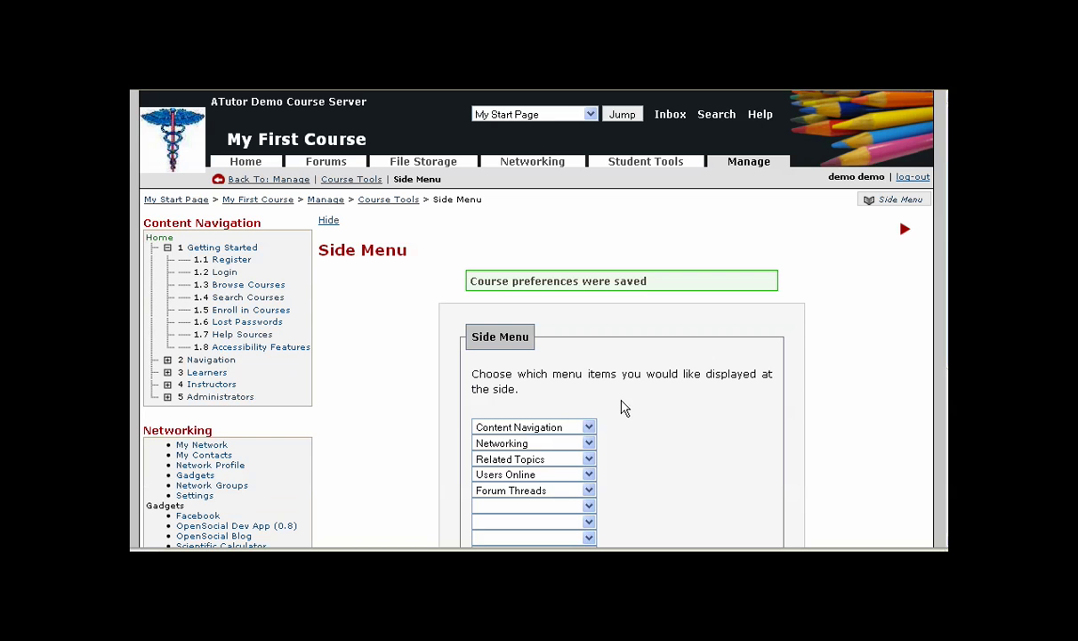
scroll(403, 352, down, 3)
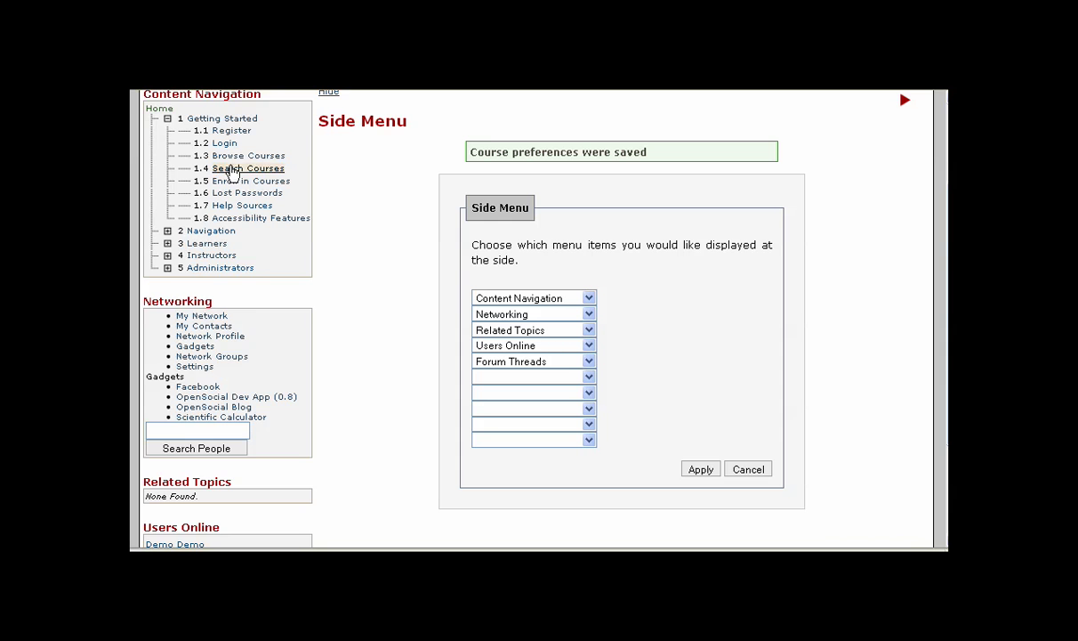
scroll(327, 358, down, 3)
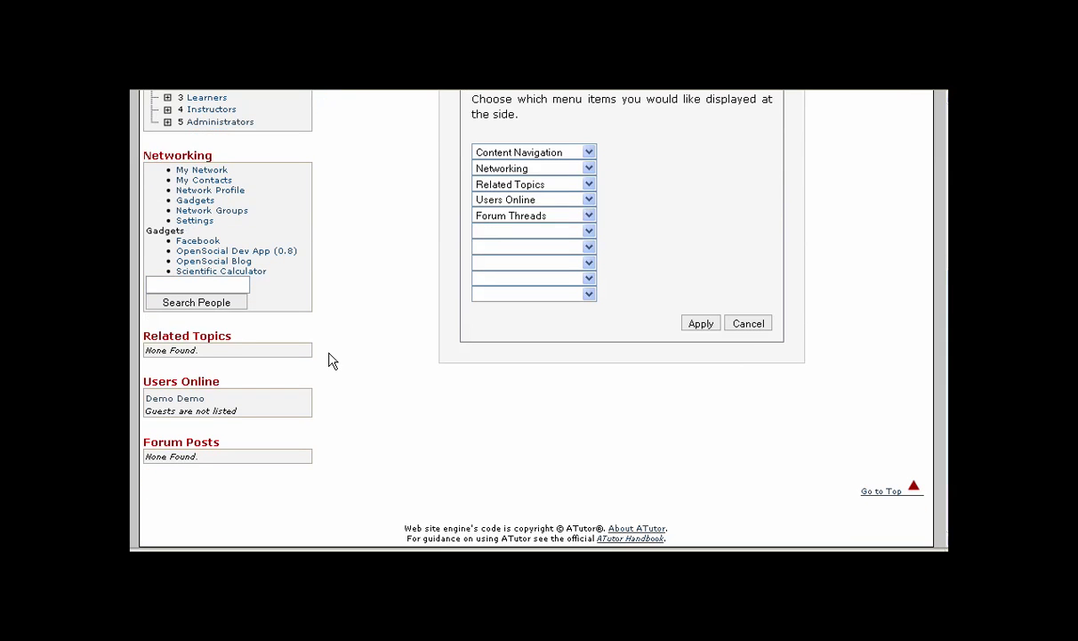
scroll(379, 423, up, 6)
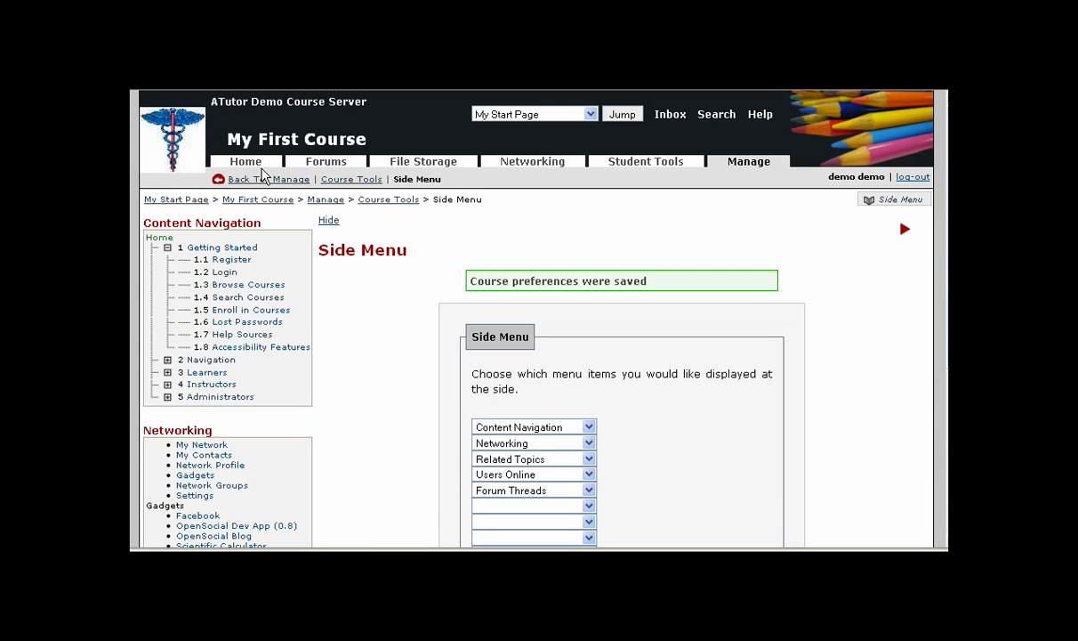
Check the course's Home page and its Student Tools page.
click(247, 163)
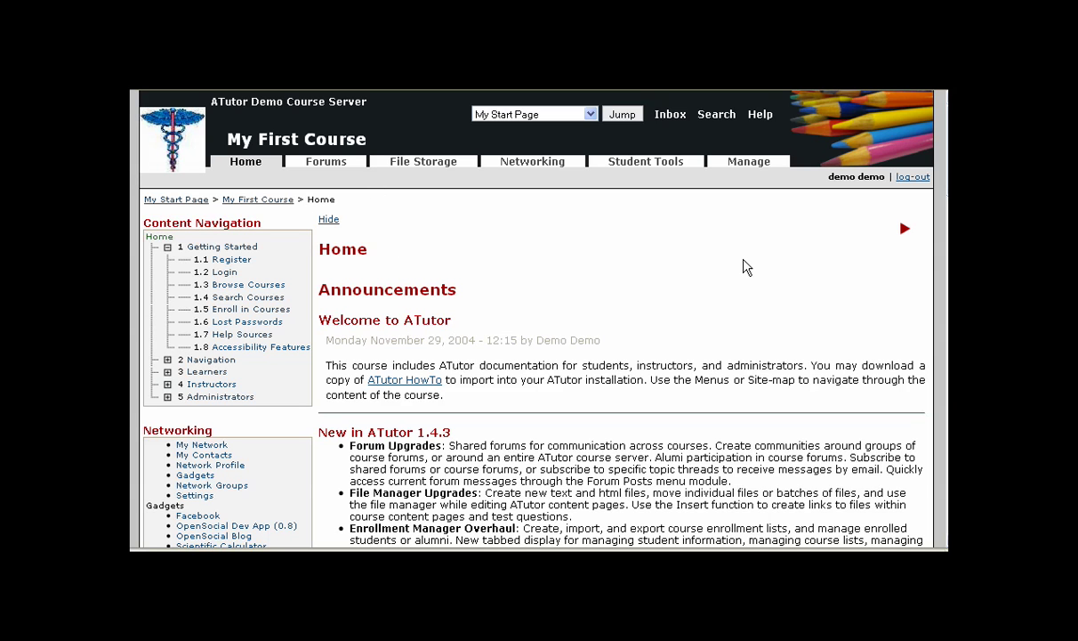
click(646, 169)
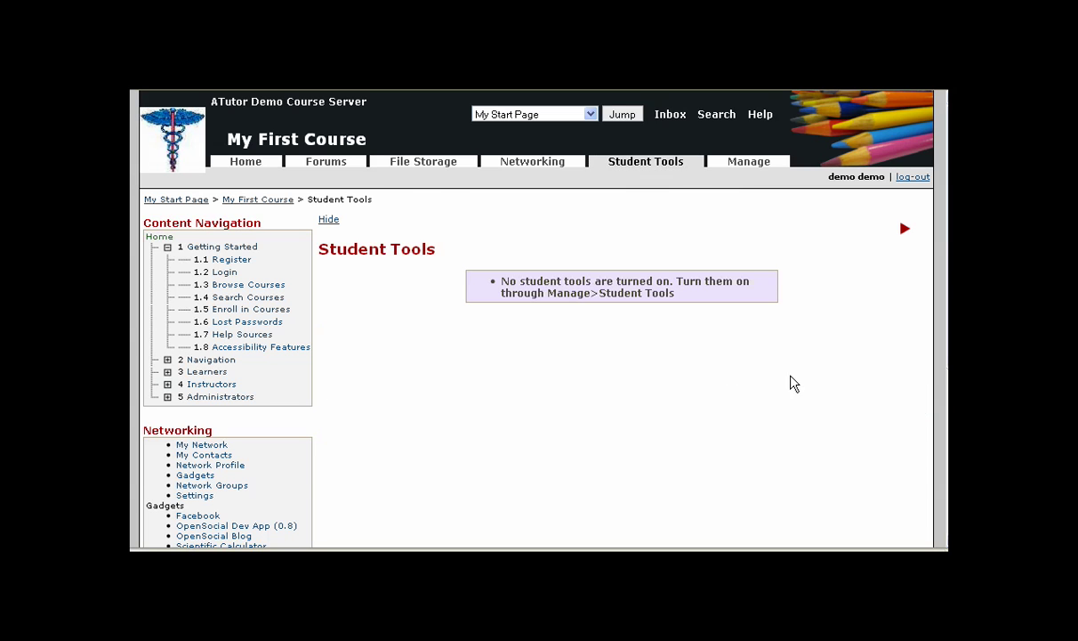
In the course's Student Tools settings, enable Tests & Surveys, Groups, Gradebook, Directory, Web Search and Blogs, and save the selection.
click(758, 173)
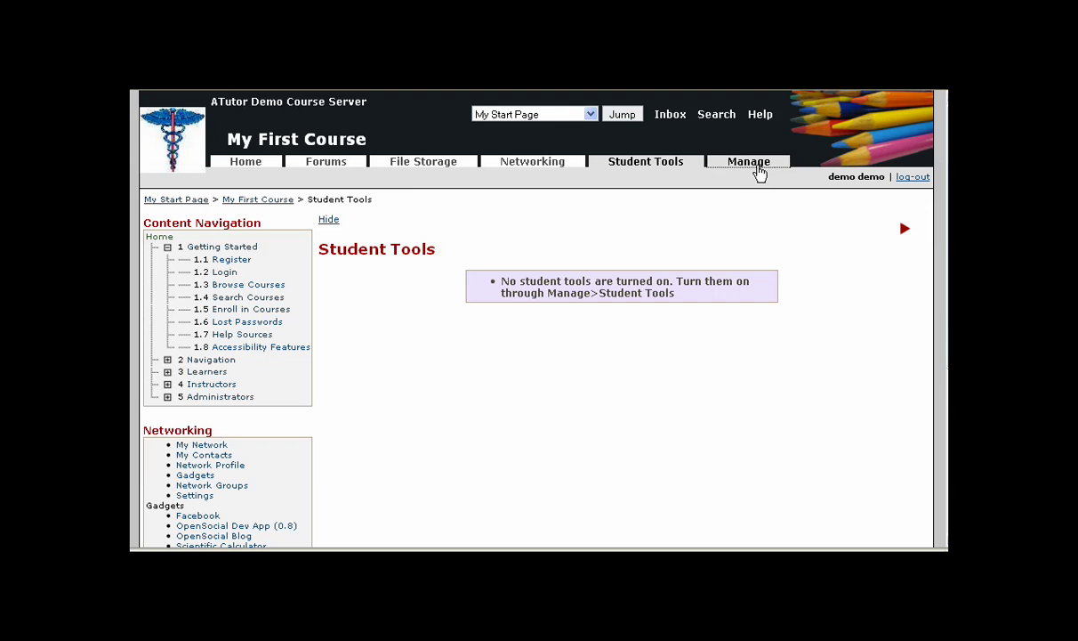
scroll(662, 403, down, 5)
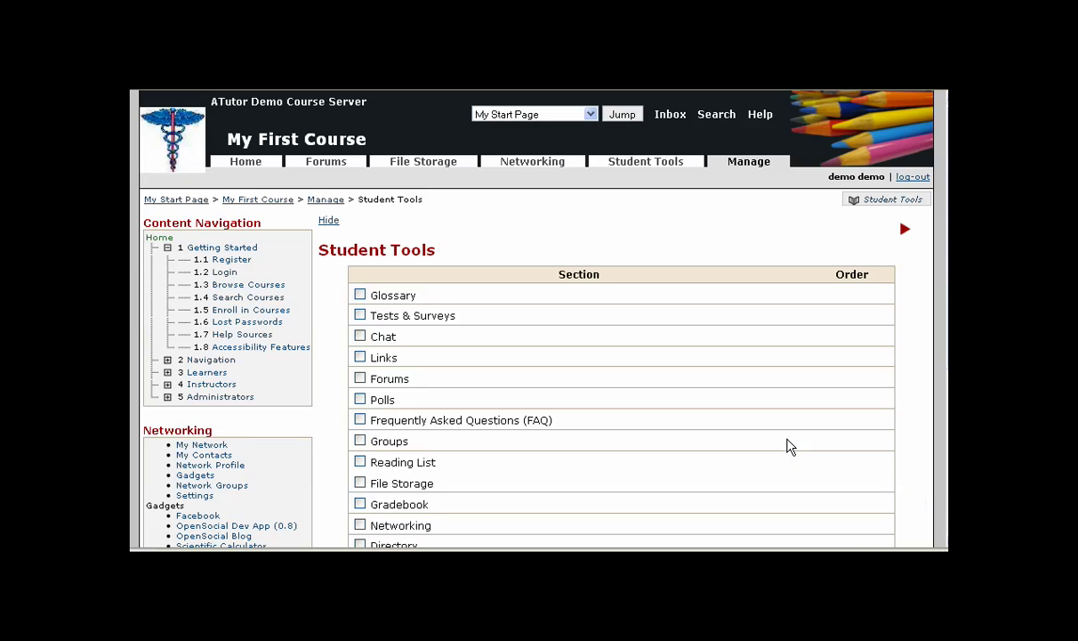
scroll(693, 350, down, 3)
scroll(692, 347, down, 1)
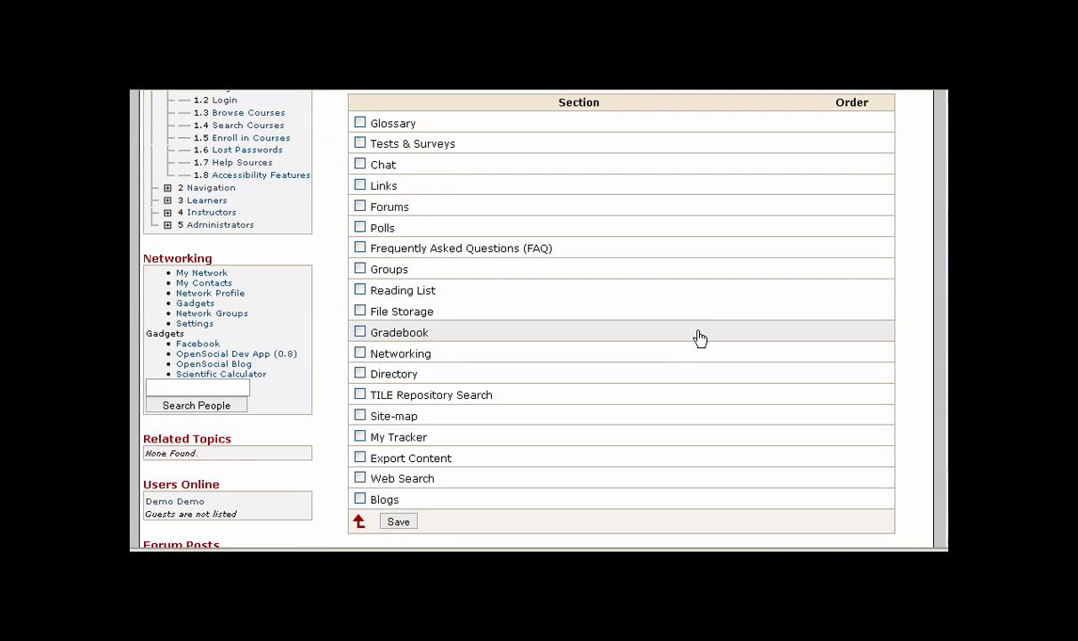
click(405, 149)
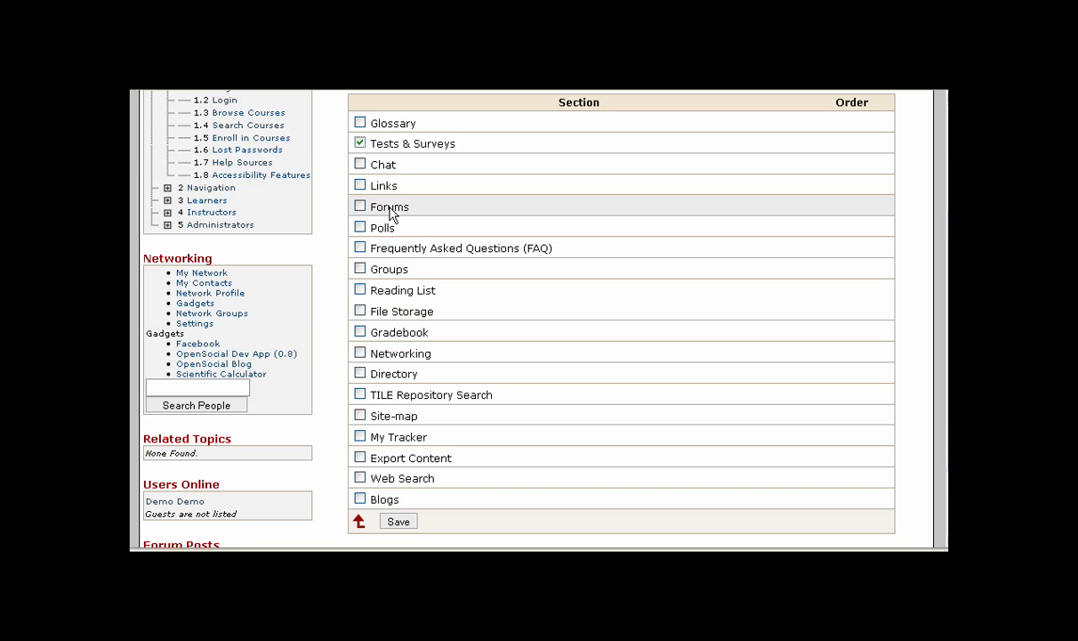
click(386, 271)
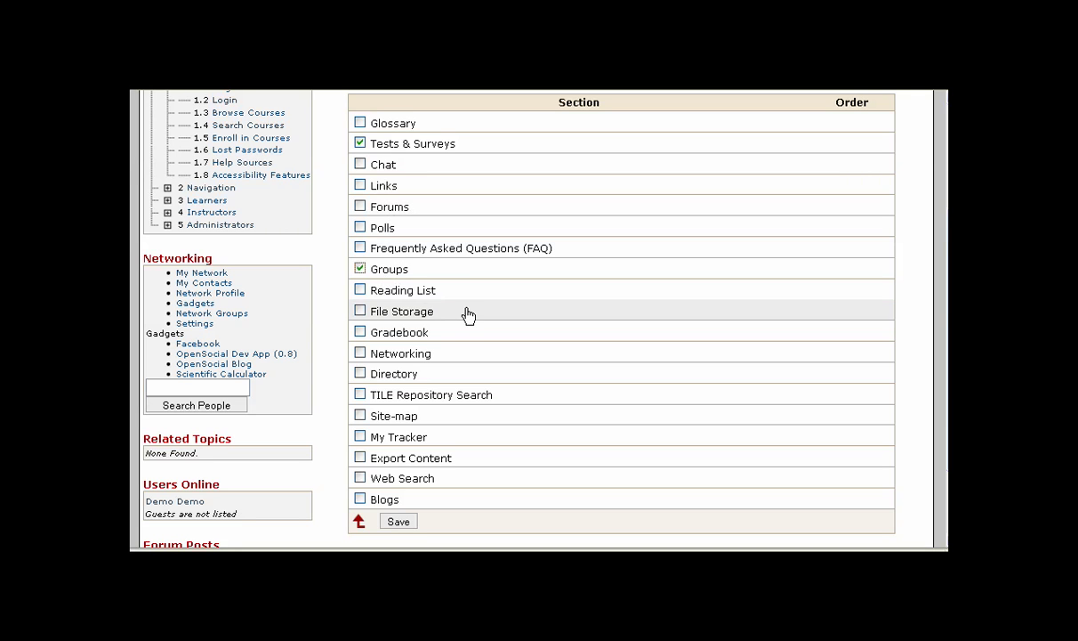
click(378, 338)
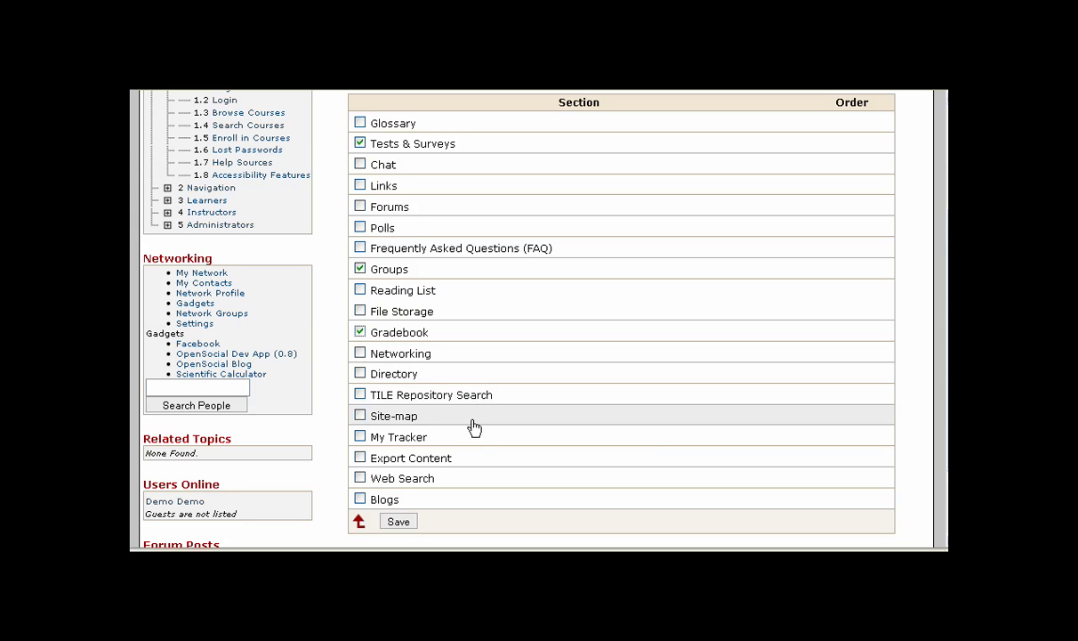
click(393, 479)
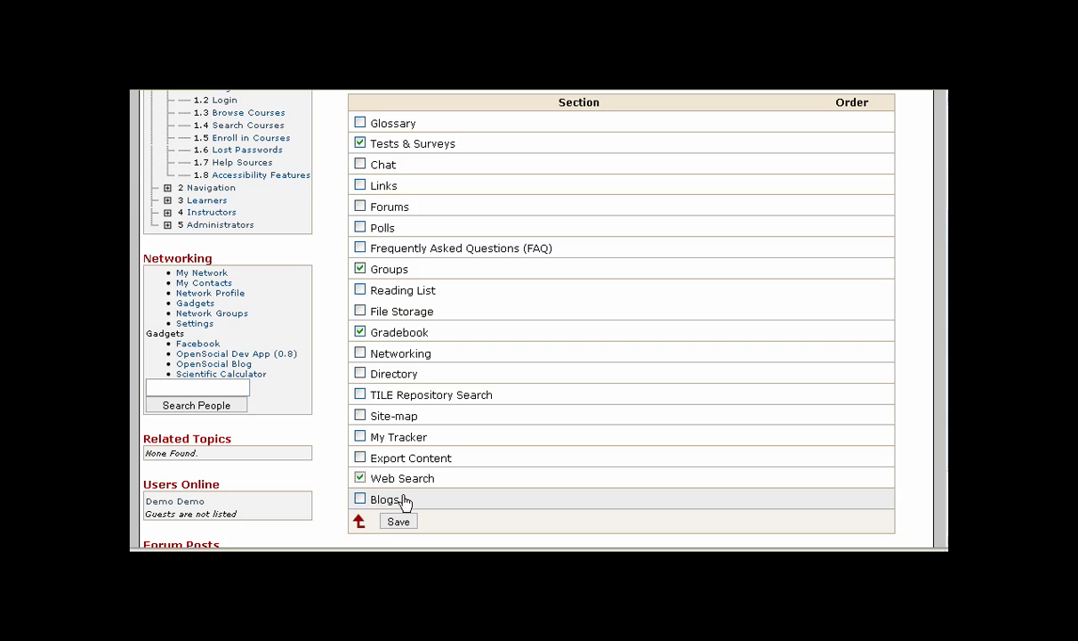
click(390, 381)
click(381, 504)
click(398, 522)
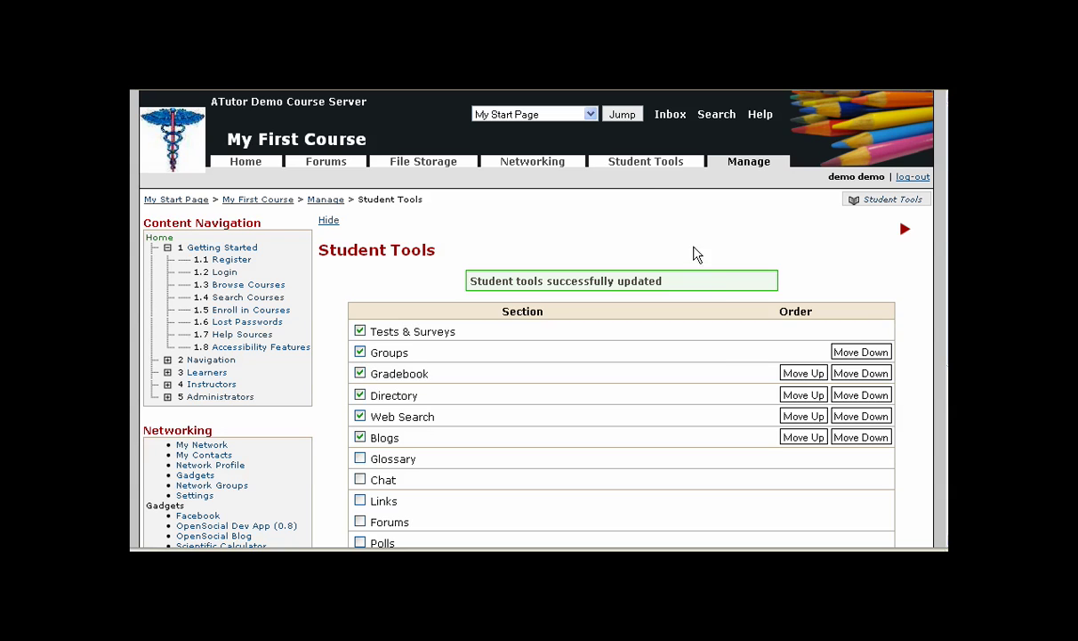
On the course's Student Tools page, place Groups ahead of Tests & Surveys, and preview the icon view before returning to the detailed view.
click(635, 164)
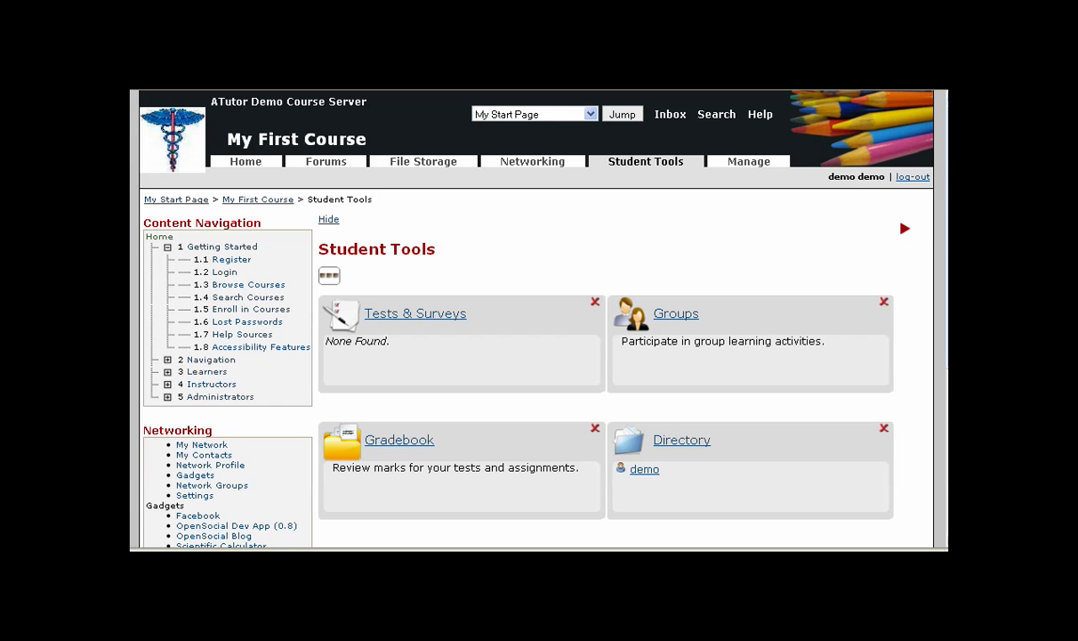
scroll(534, 356, down, 3)
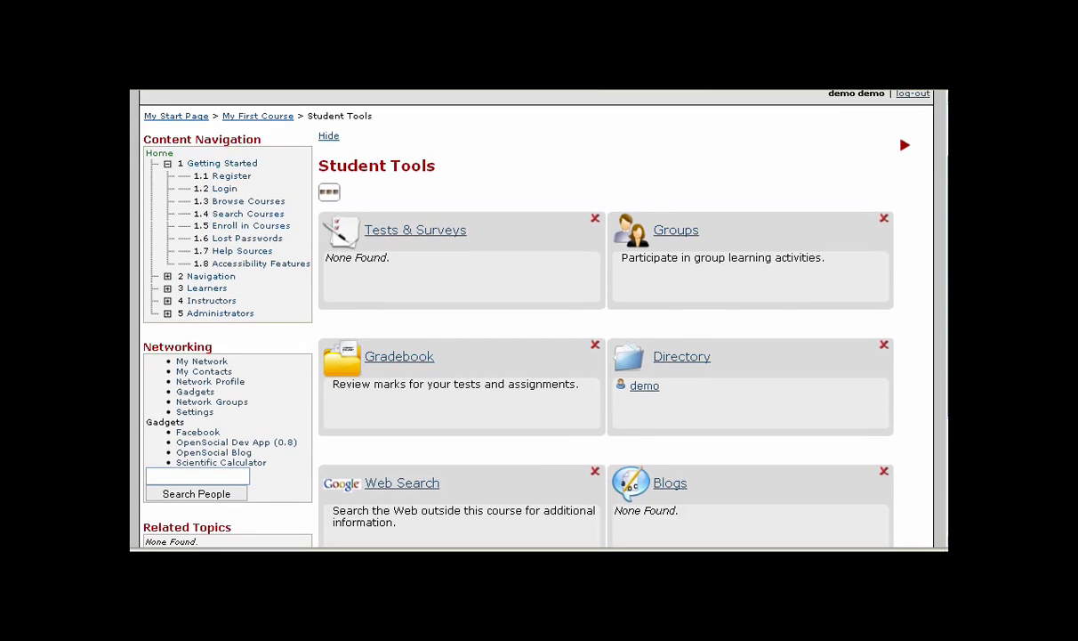
scroll(850, 128, up, 3)
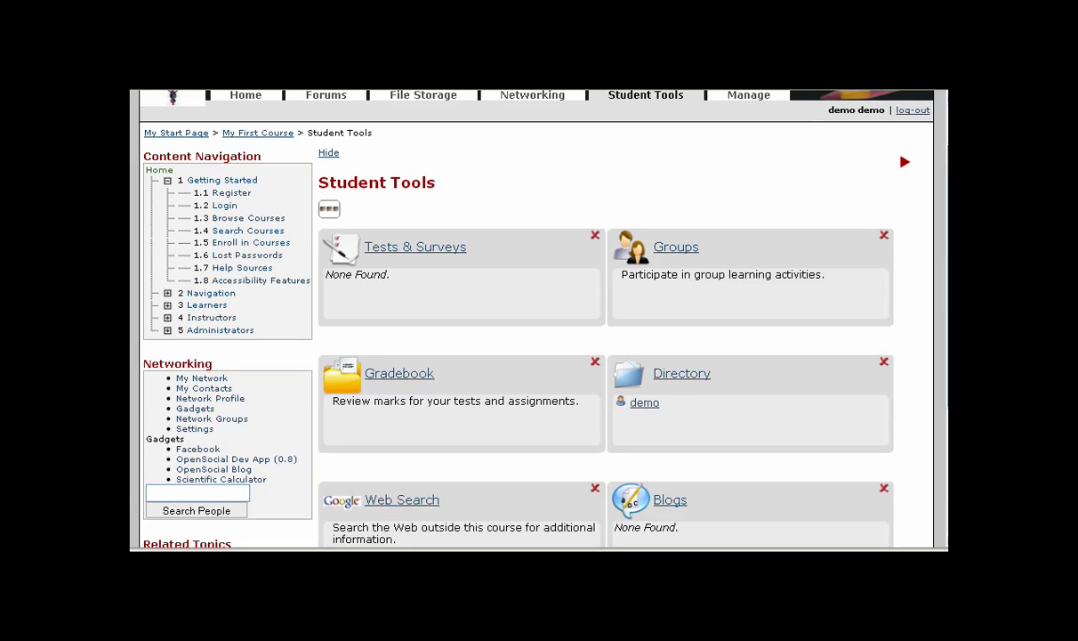
drag(714, 305, 446, 308)
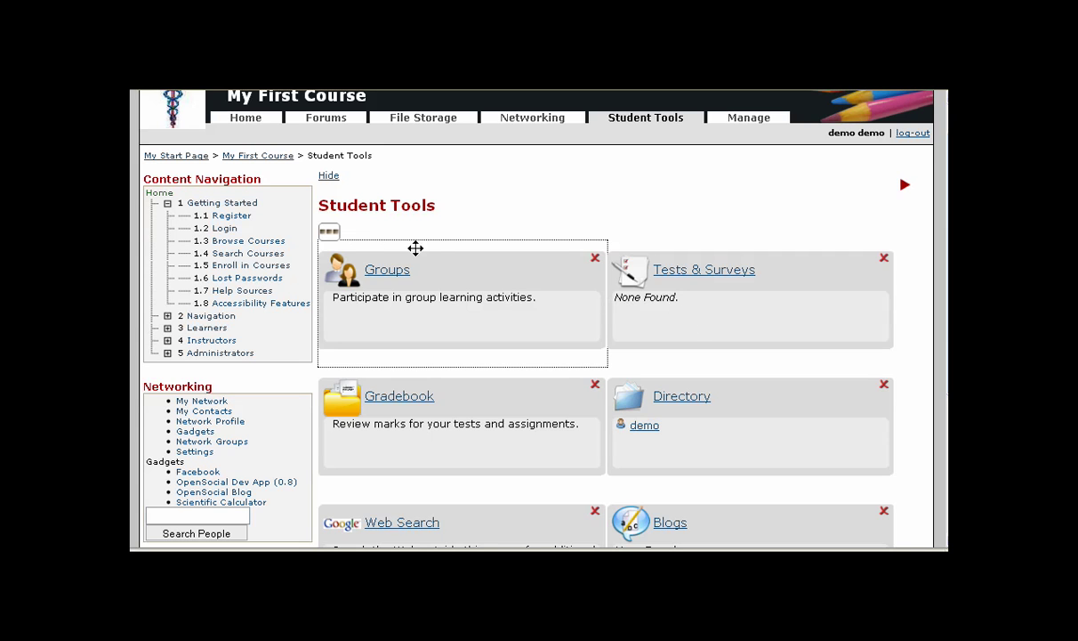
click(330, 236)
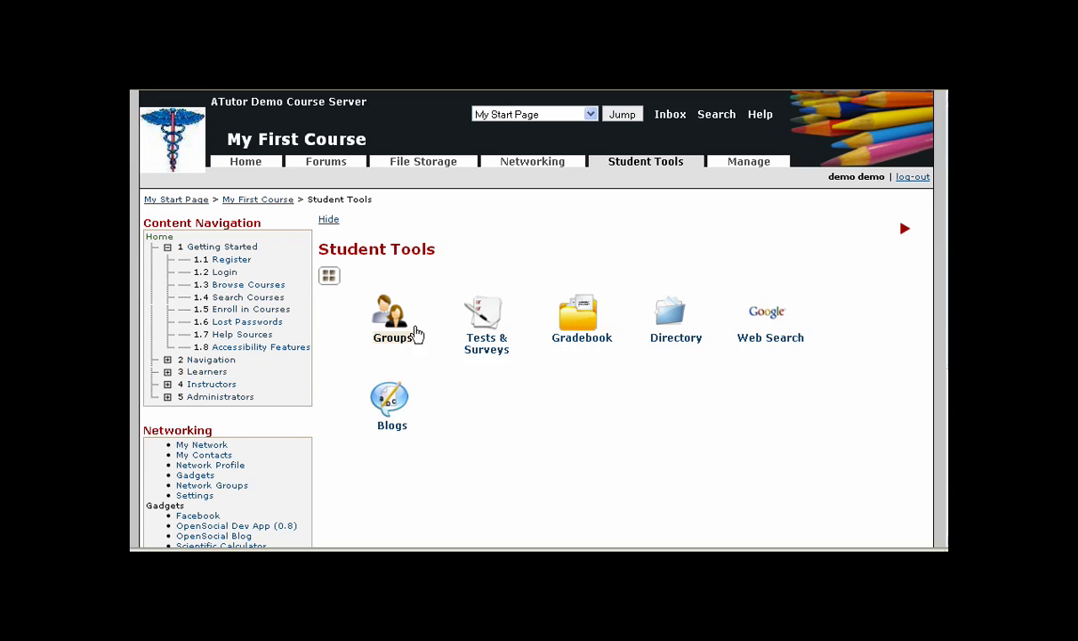
click(329, 277)
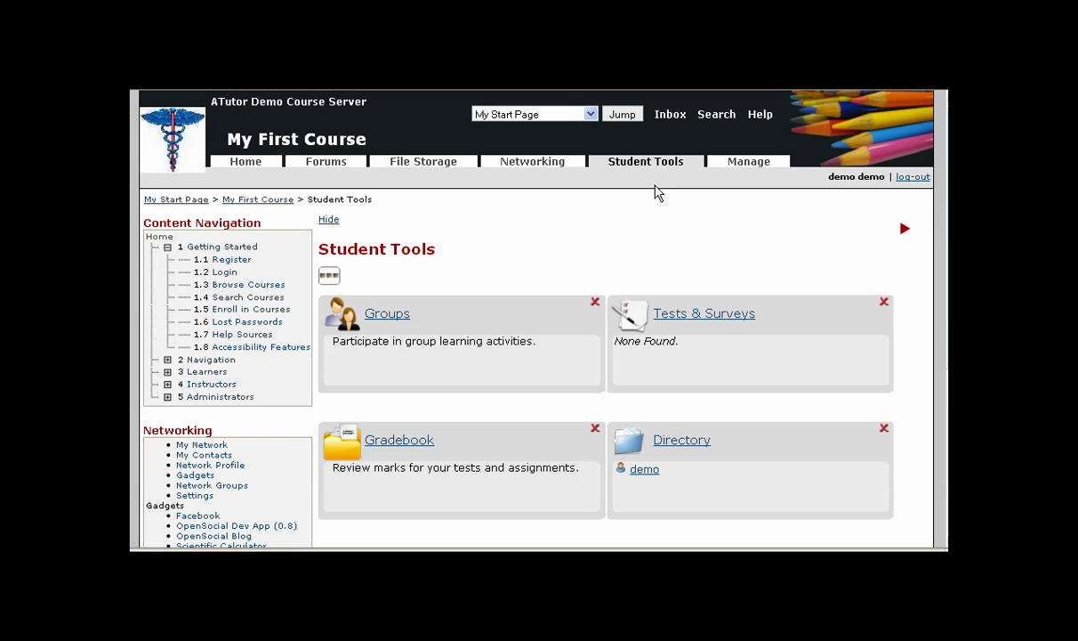
In the course properties, set access to Private with email notification when new enrollments require approval.
click(748, 162)
scroll(648, 304, down, 4)
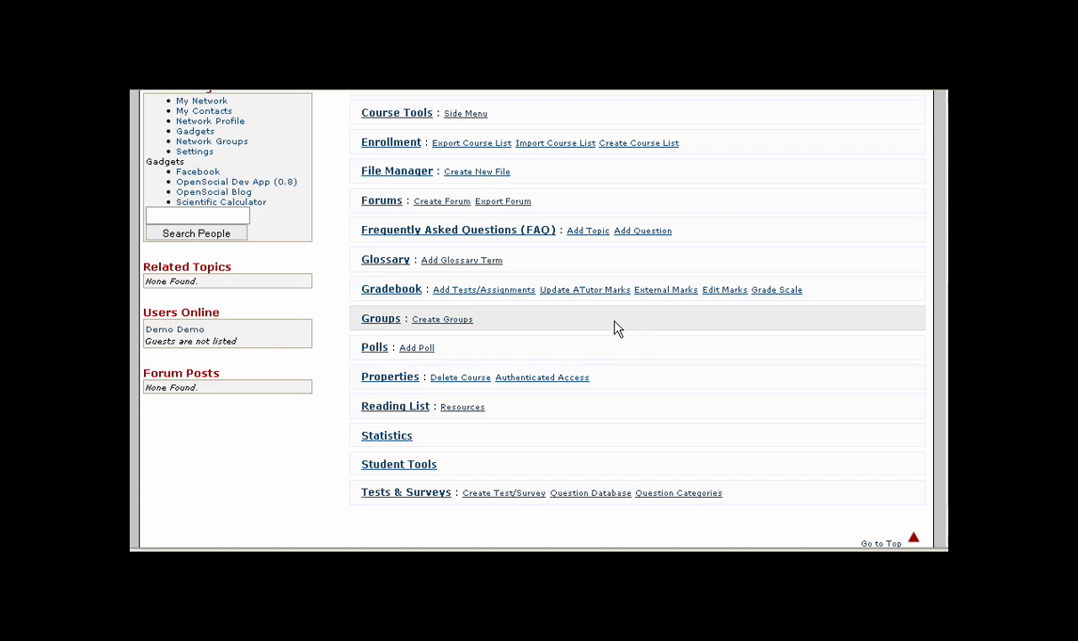
click(386, 378)
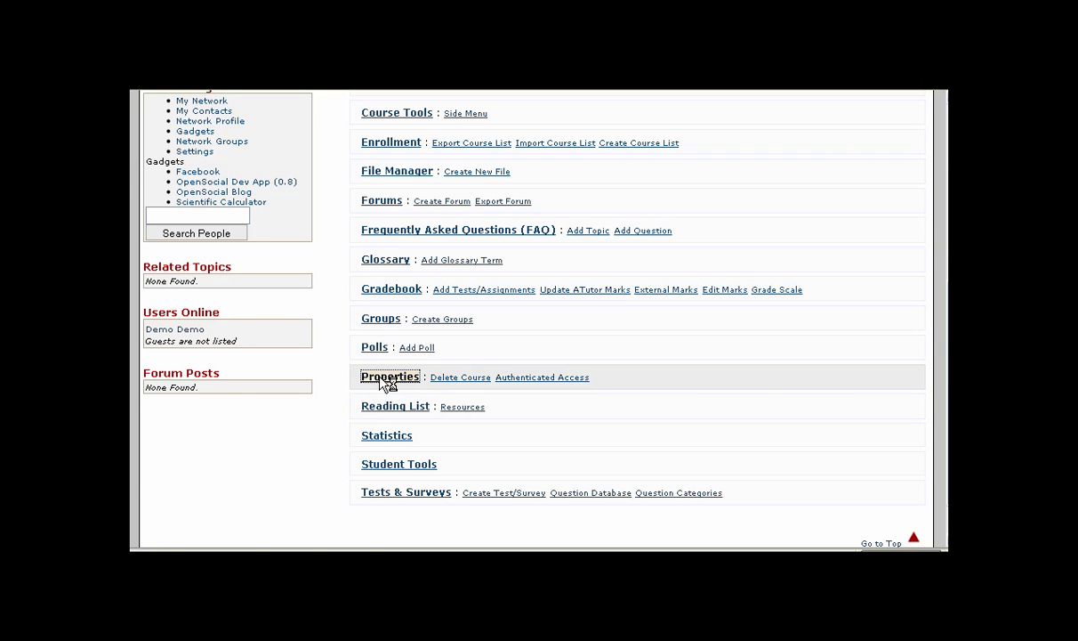
scroll(570, 366, down, 4)
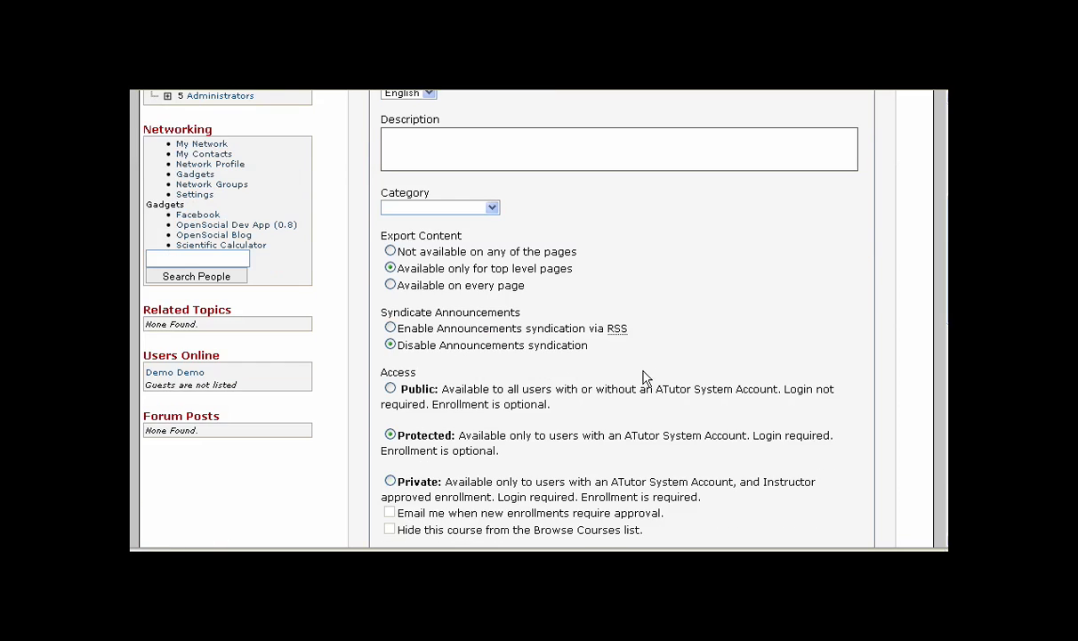
scroll(611, 306, down, 2)
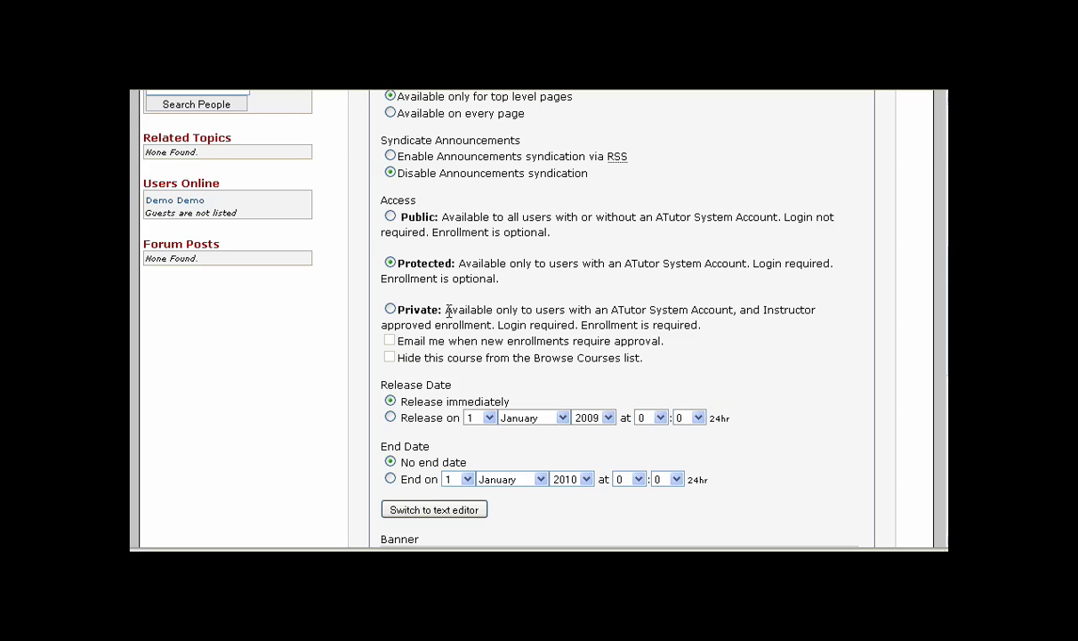
click(390, 309)
scroll(816, 373, down, 4)
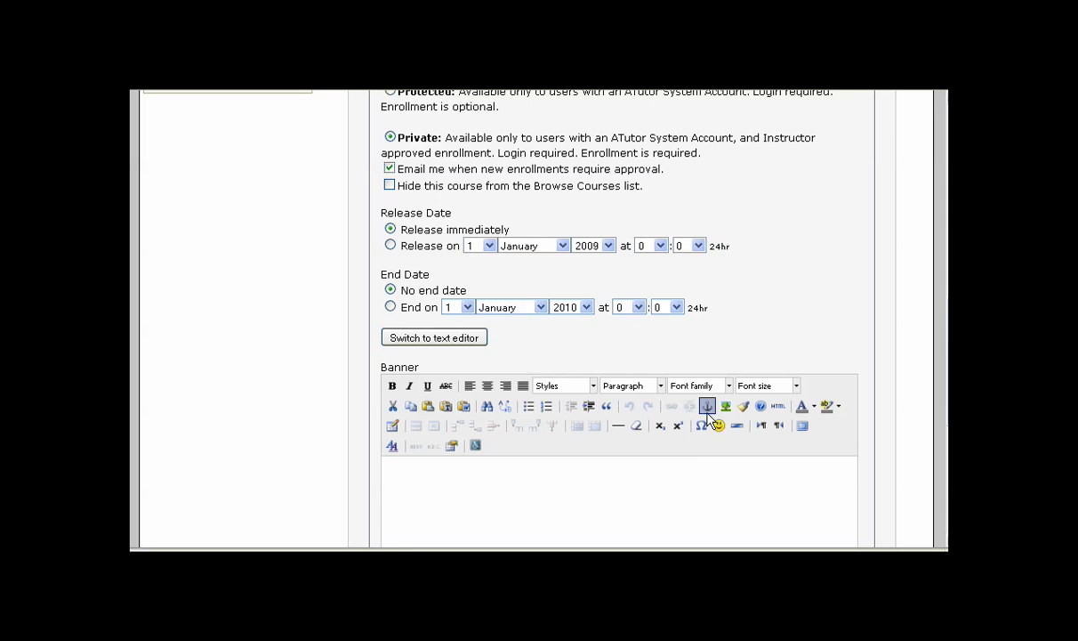
Review the banner, copyright notice and icon options of the course properties, and save the properties.
scroll(686, 402, down, 2)
scroll(695, 413, down, 2)
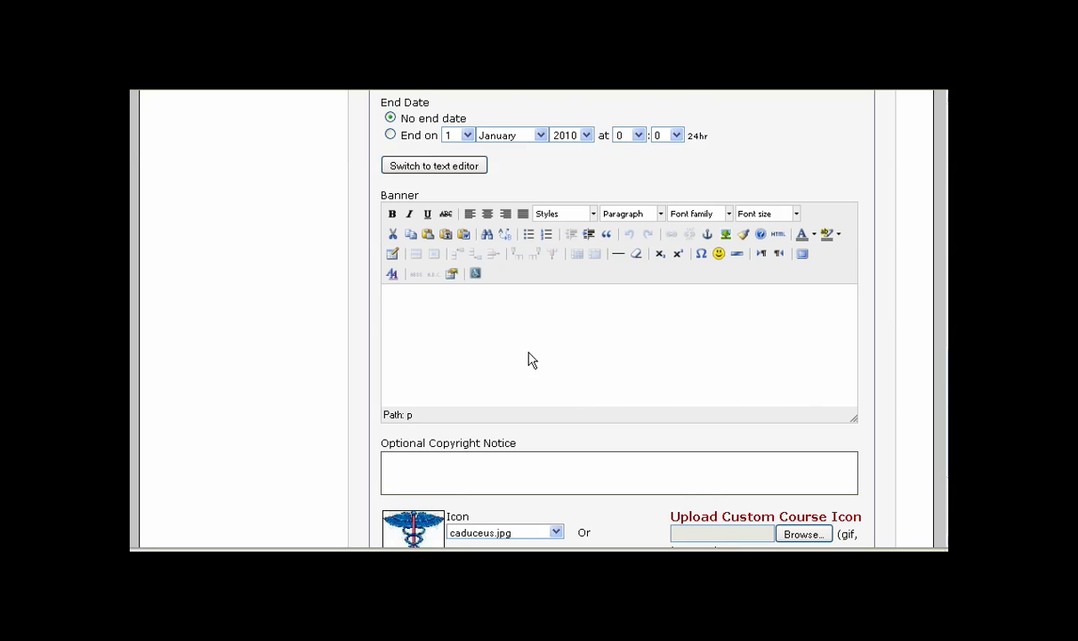
scroll(531, 360, down, 1)
scroll(531, 359, down, 3)
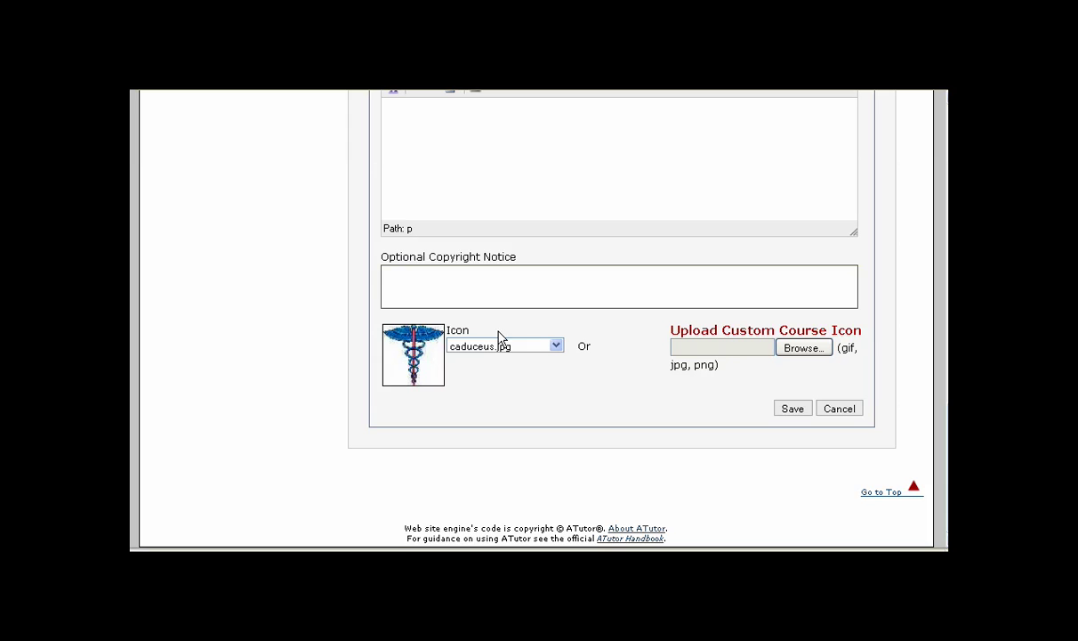
click(406, 283)
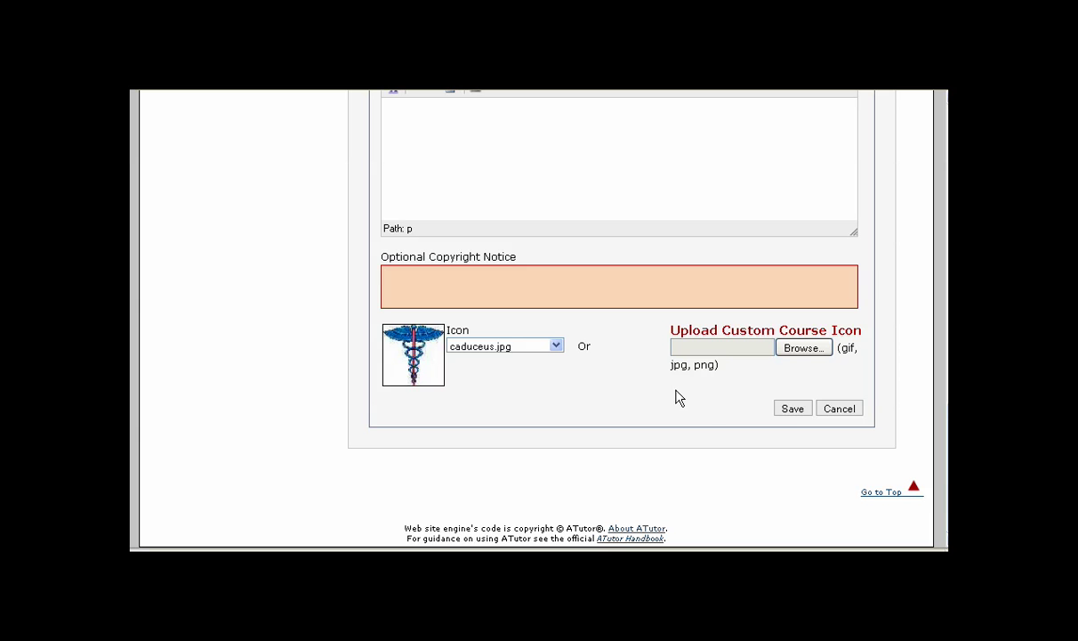
click(792, 411)
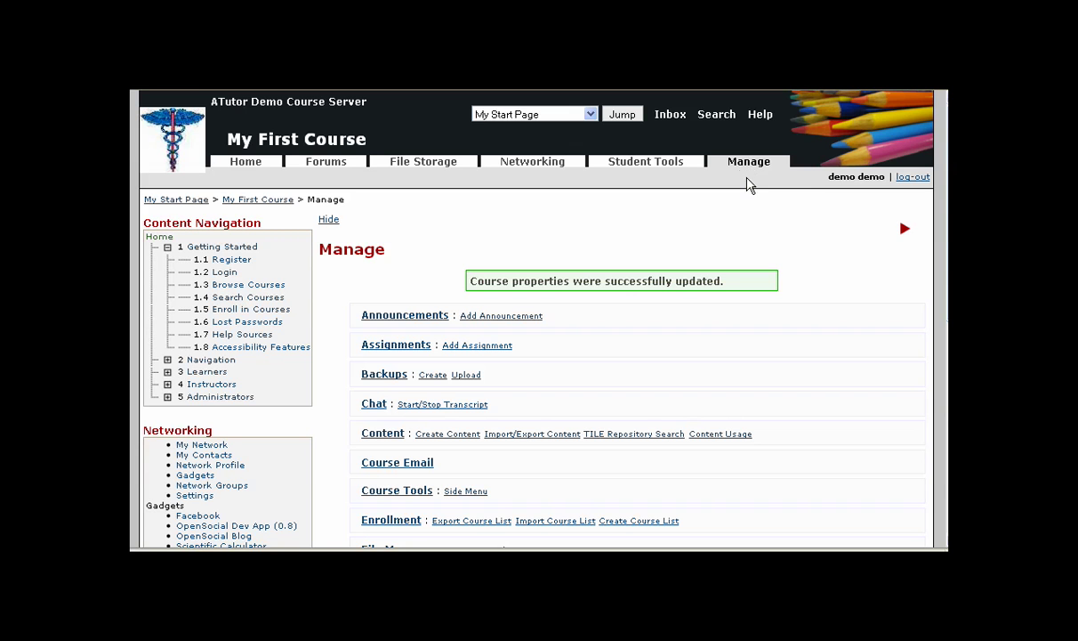
Open the course's Enrollment page and review its search form and enrollment lists.
scroll(819, 317, down, 5)
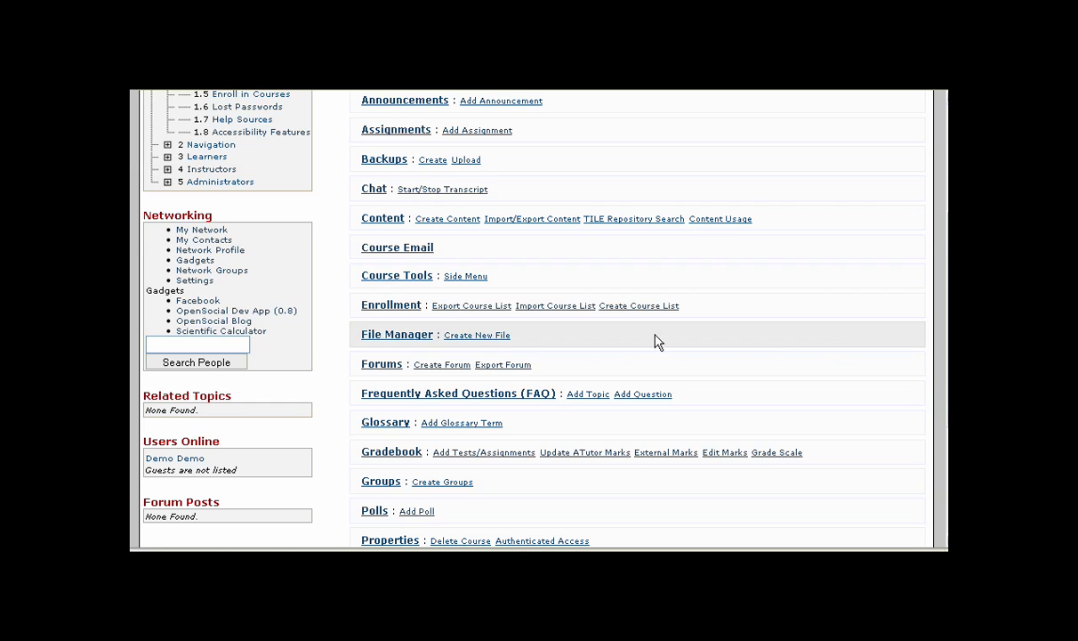
click(381, 305)
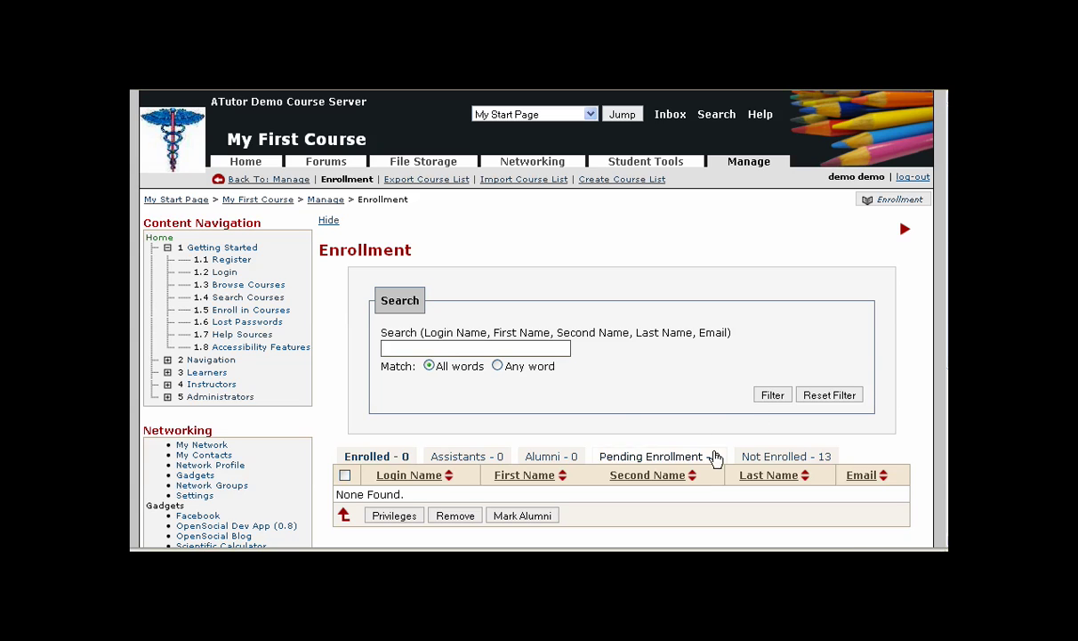
scroll(632, 424, down, 2)
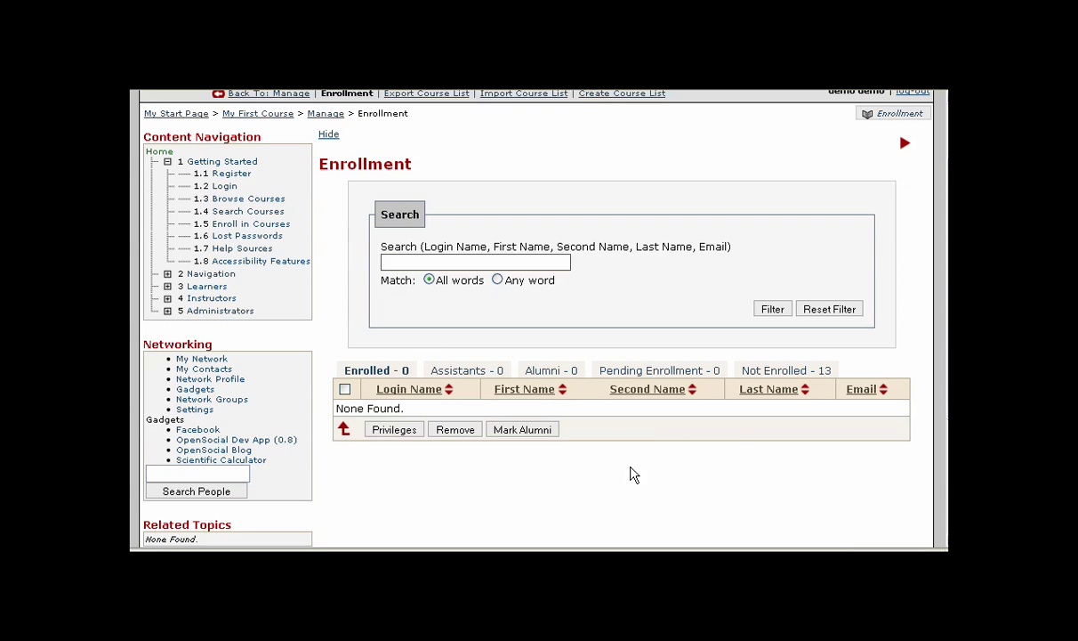
scroll(683, 360, up, 1)
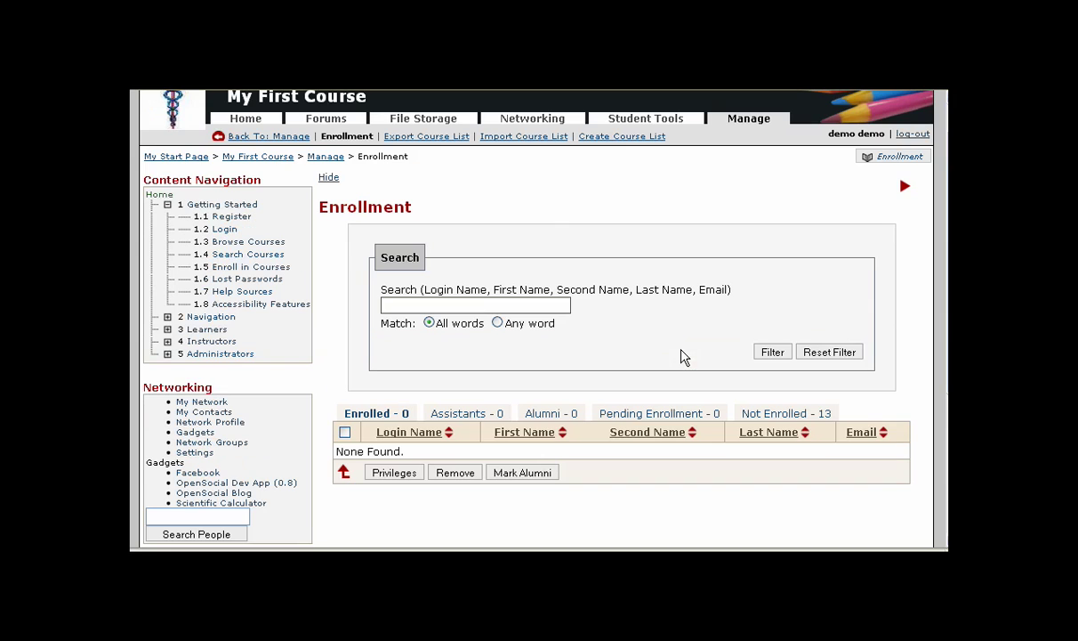
Open Import Course List, examine the required CSV format, and look at the file selection for the list without choosing a file.
click(529, 140)
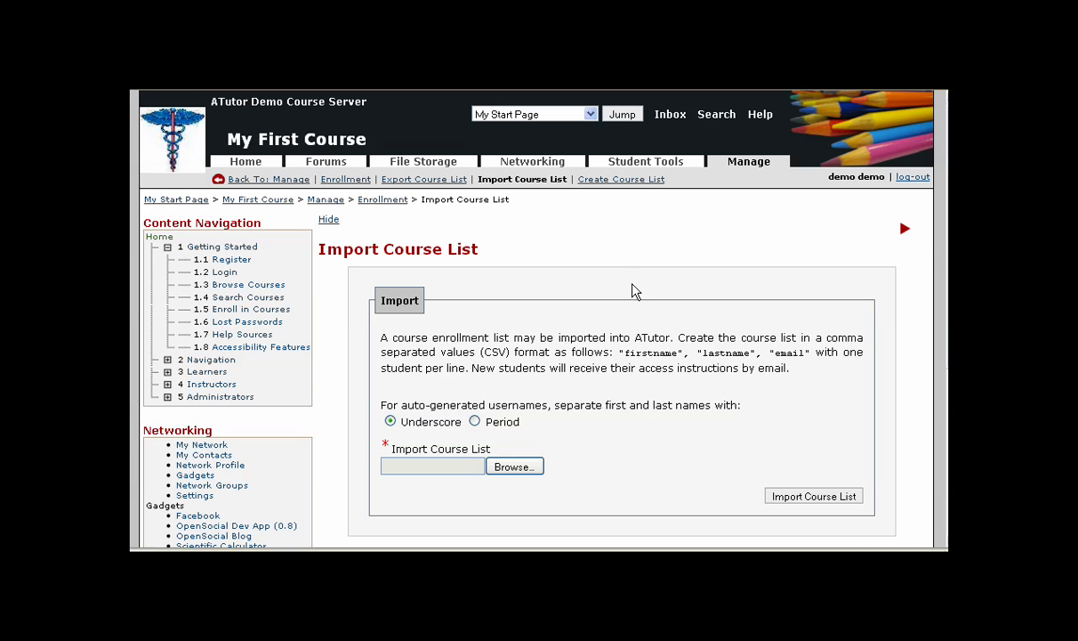
drag(618, 353, 808, 356)
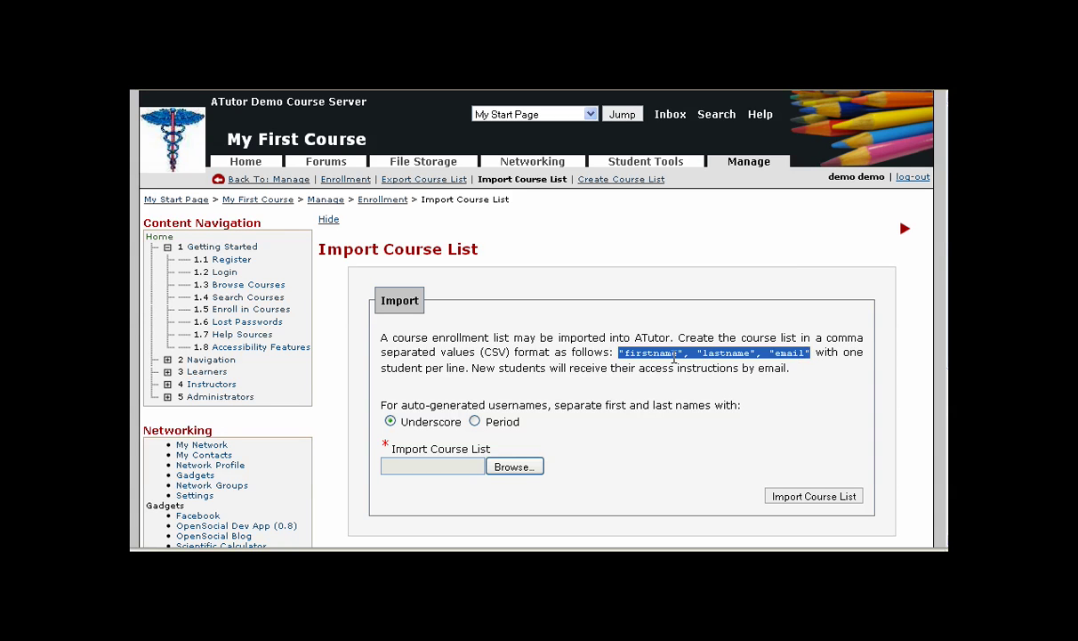
click(700, 374)
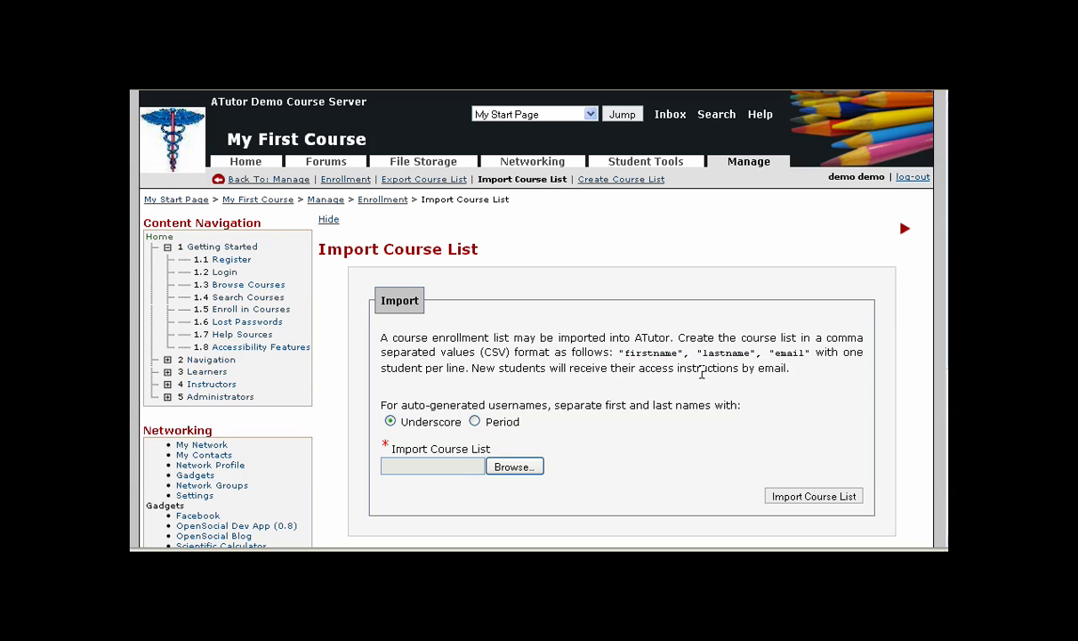
double_click(788, 353)
click(423, 461)
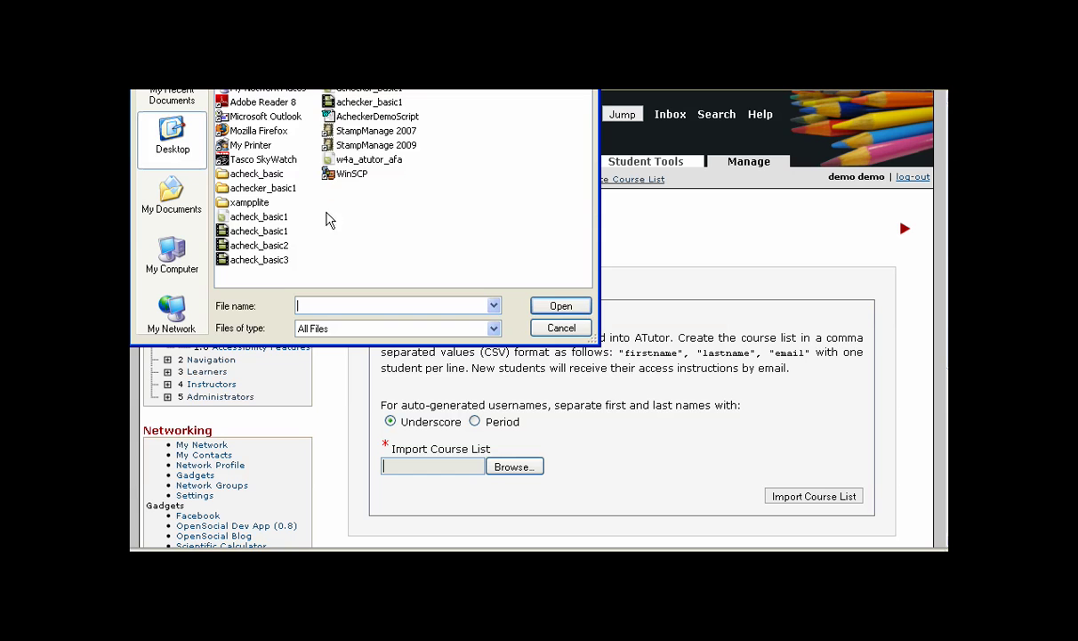
click(560, 328)
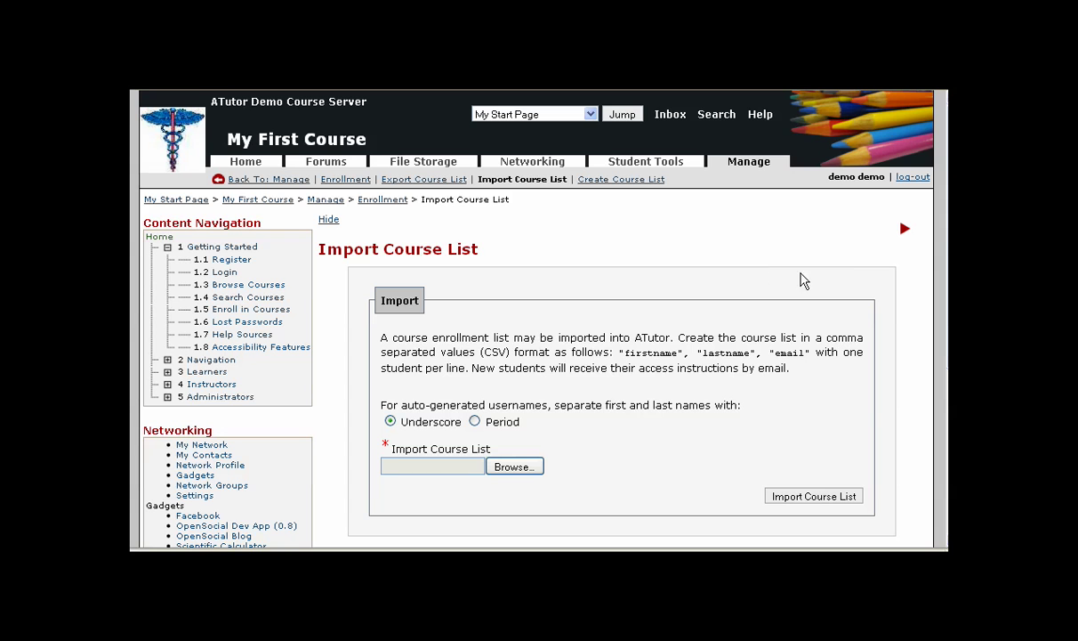
Log out of the instructor account and sign in as demo2 with the account password.
click(911, 178)
click(265, 381)
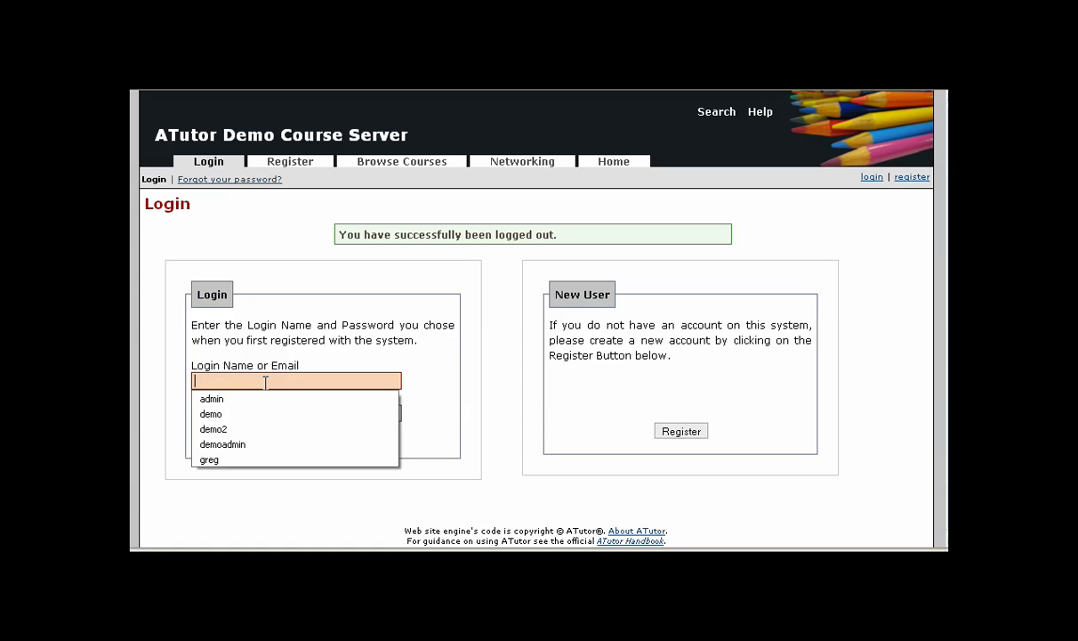
text(demo)
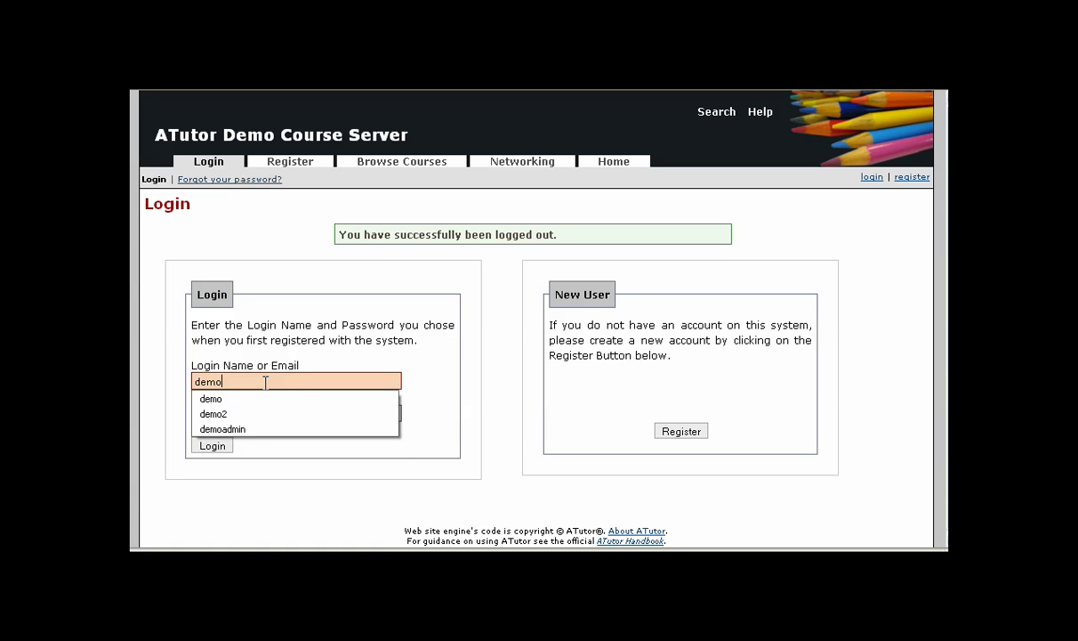
text(2)
key(Tab)
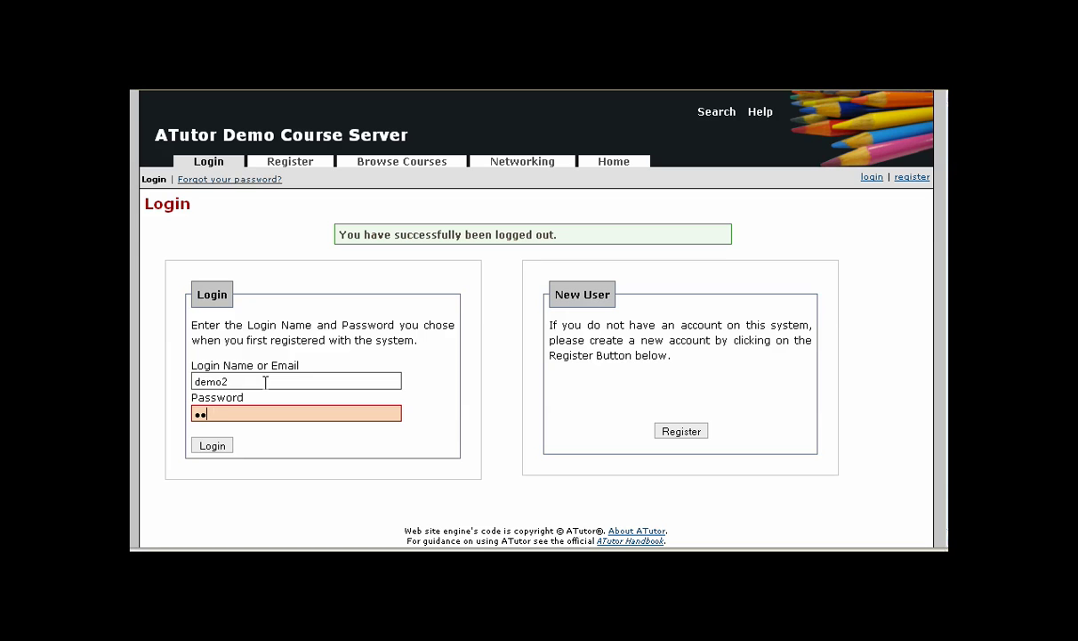
key(BackSpace)
key(BackSpace)
key(BackSpace)
key(BackSpace)
key(BackSpace)
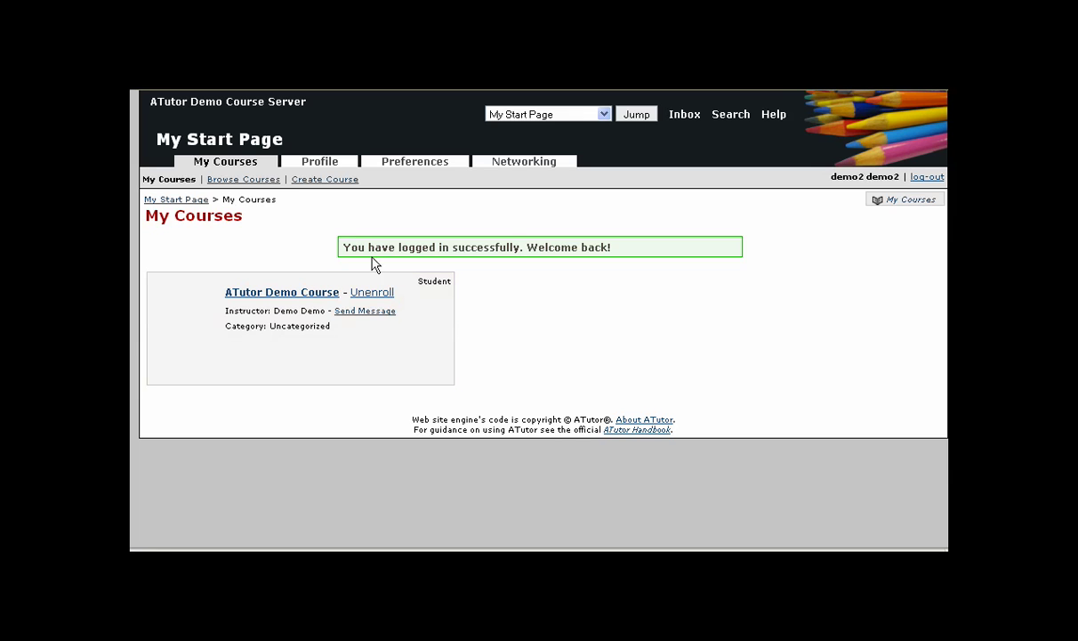
Browse the available courses, open the private My First Course, and request enrollment in it.
click(249, 181)
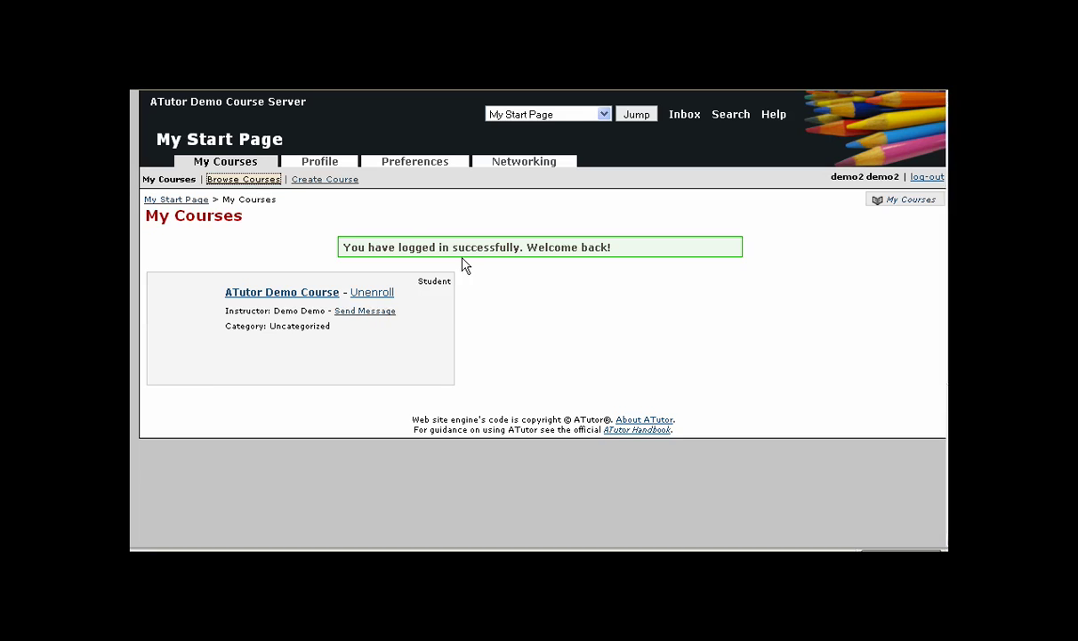
scroll(489, 270, down, 5)
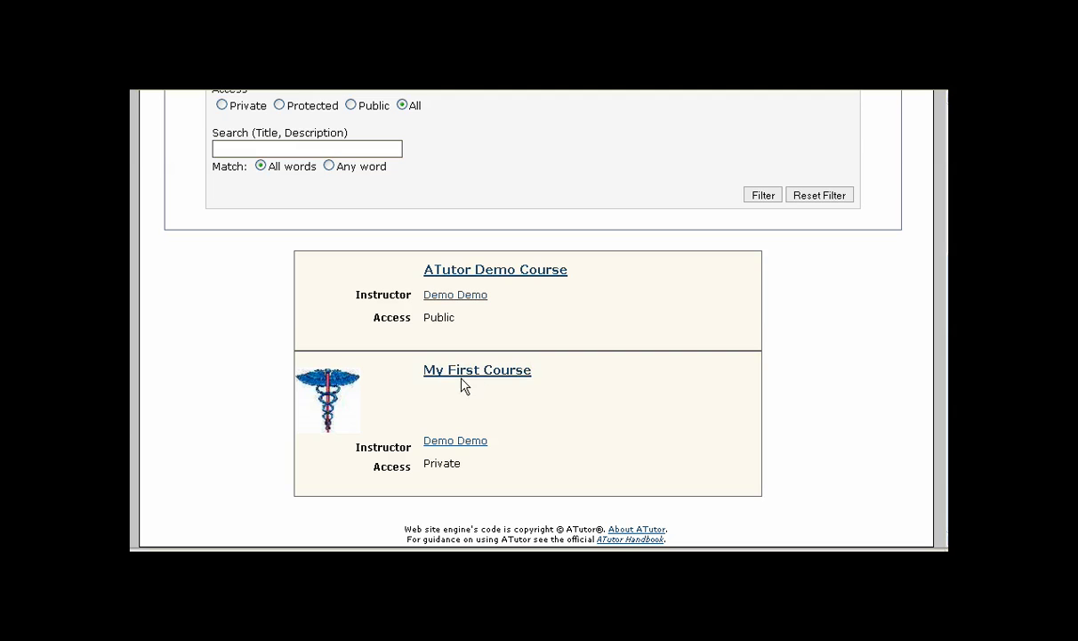
drag(535, 377, 419, 374)
click(573, 429)
click(473, 373)
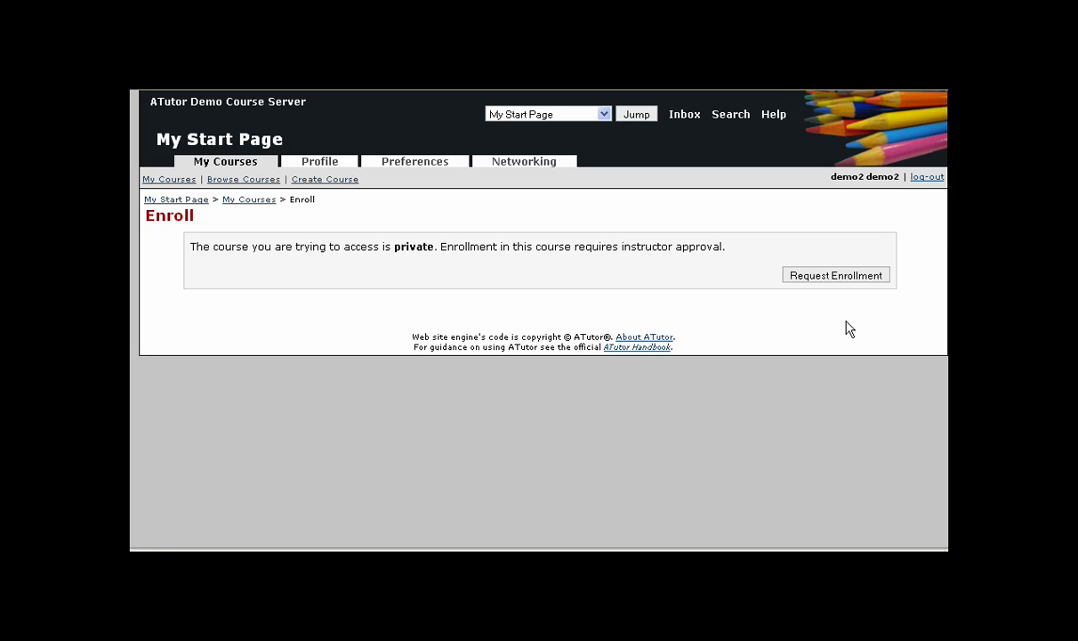
click(821, 277)
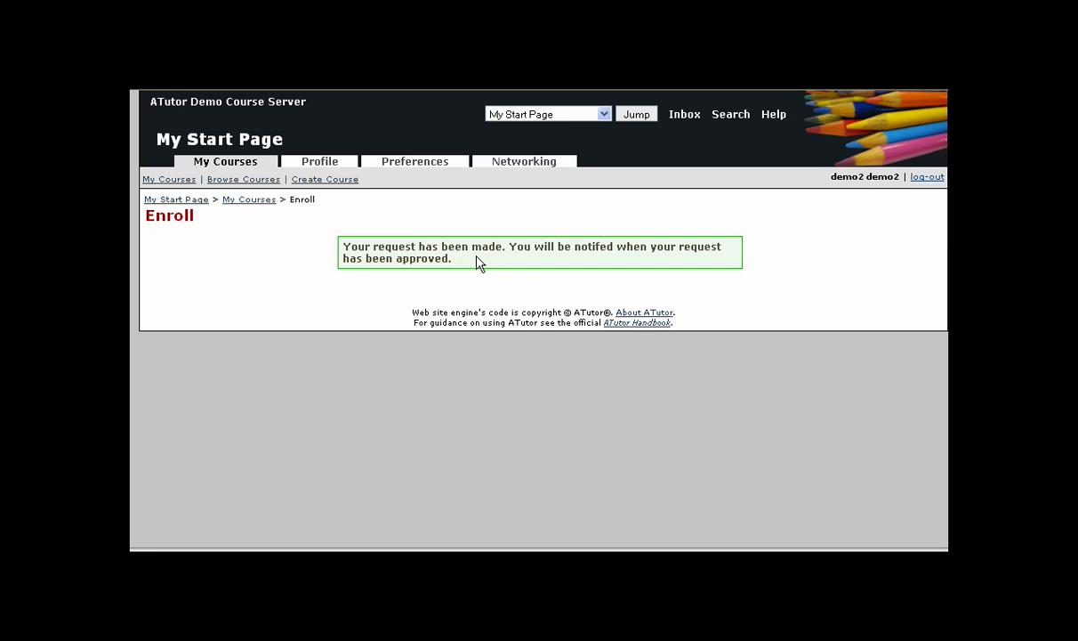
Log out of the student account and sign in as demo with the account password.
click(926, 177)
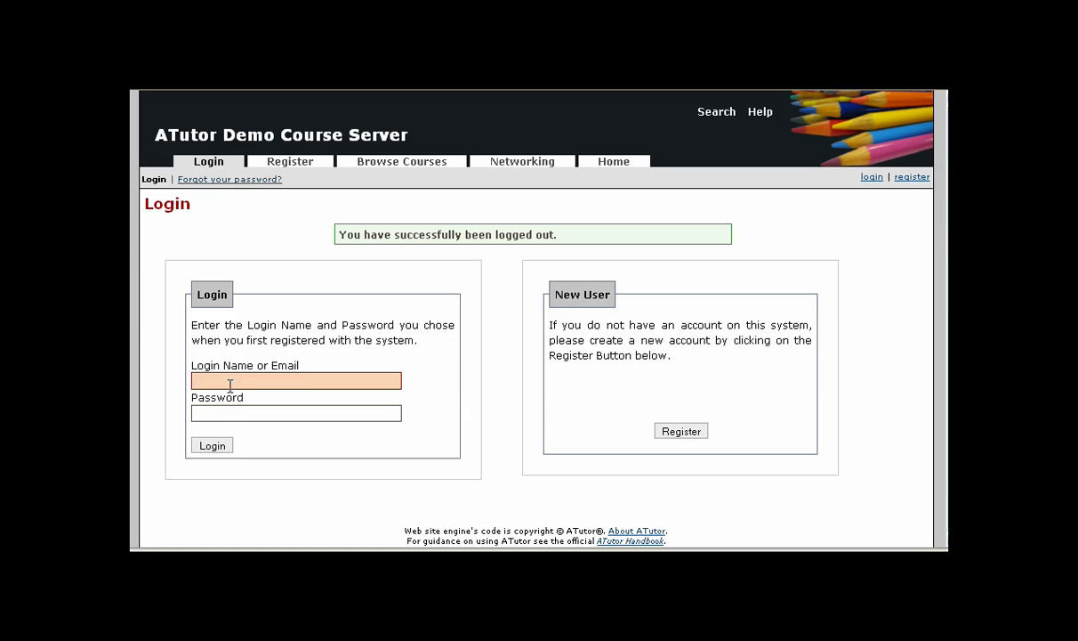
click(229, 384)
click(229, 415)
click(215, 414)
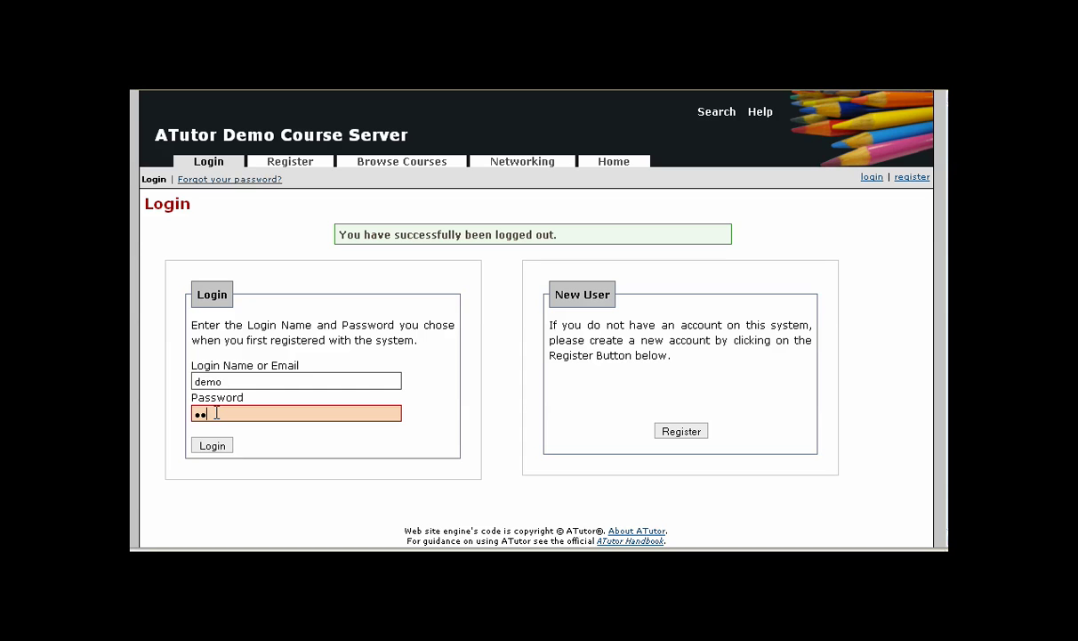
key(Return)
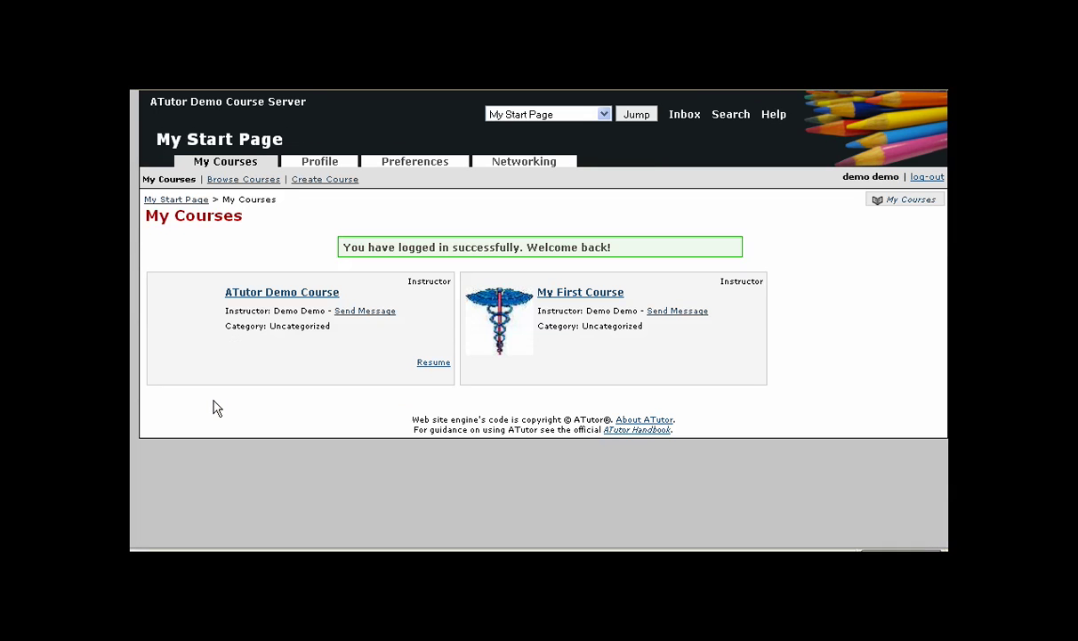
In the enrollment management of My First Course, enroll demo2 from the pending enrollments and confirm.
click(576, 292)
click(757, 167)
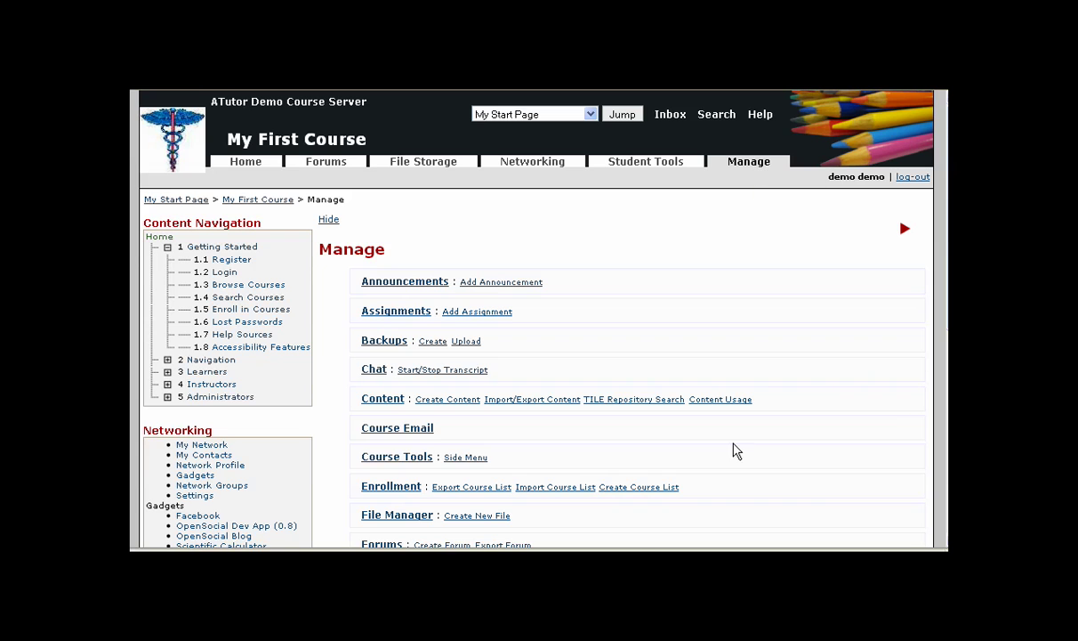
click(390, 490)
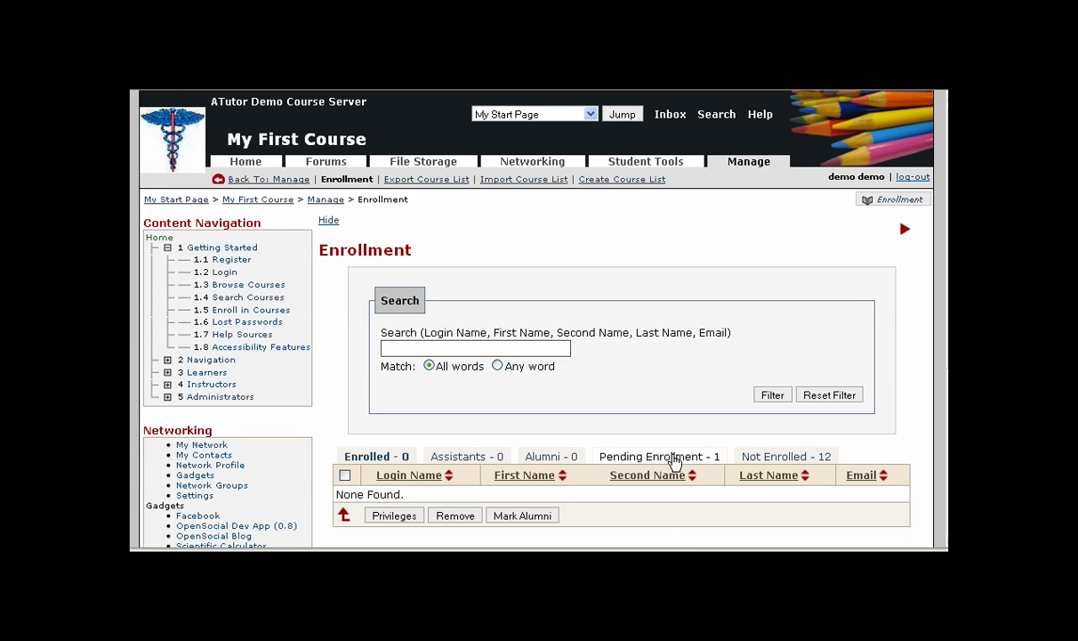
click(674, 458)
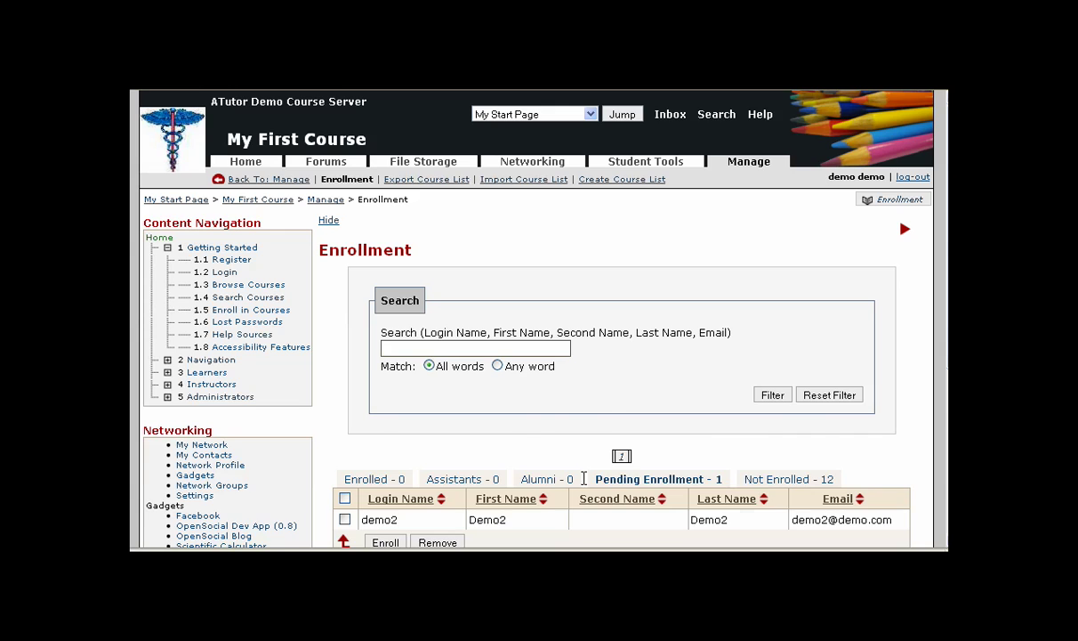
scroll(586, 492, down, 2)
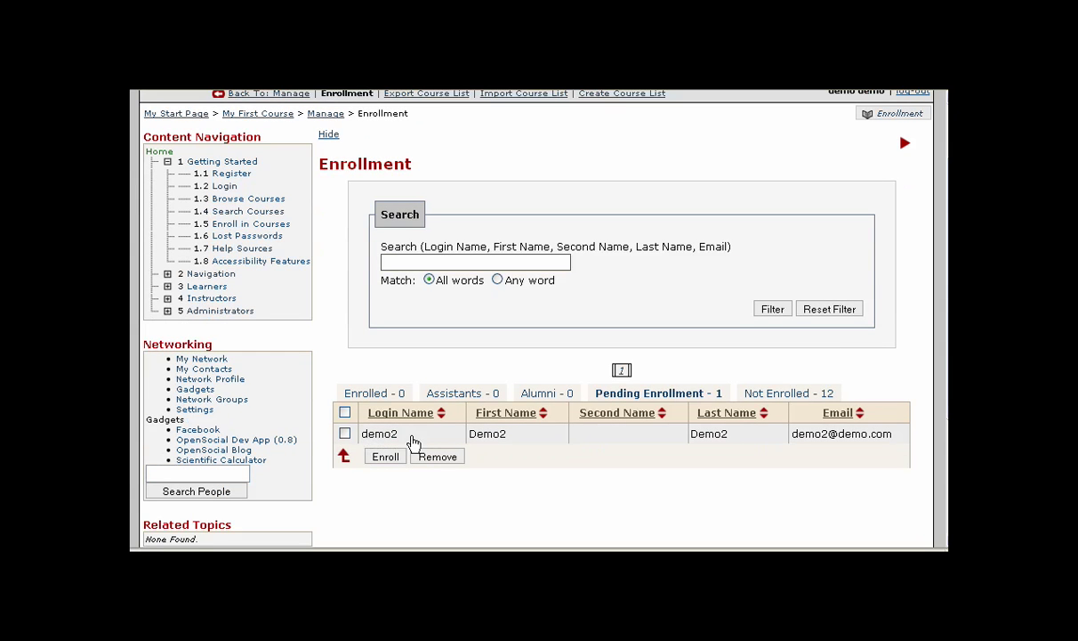
click(344, 433)
click(386, 458)
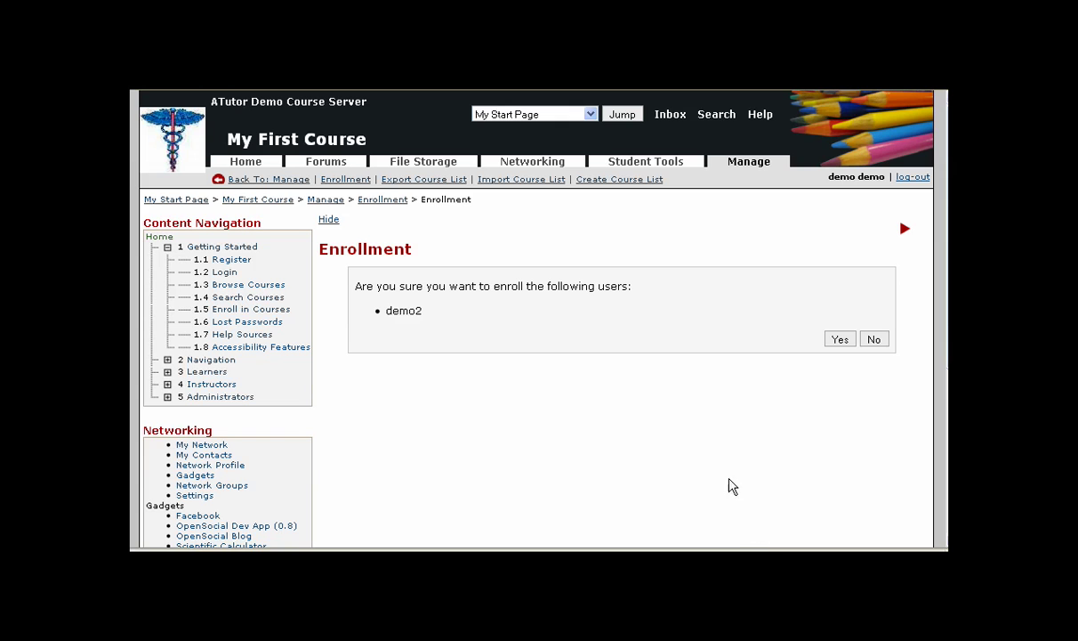
click(839, 339)
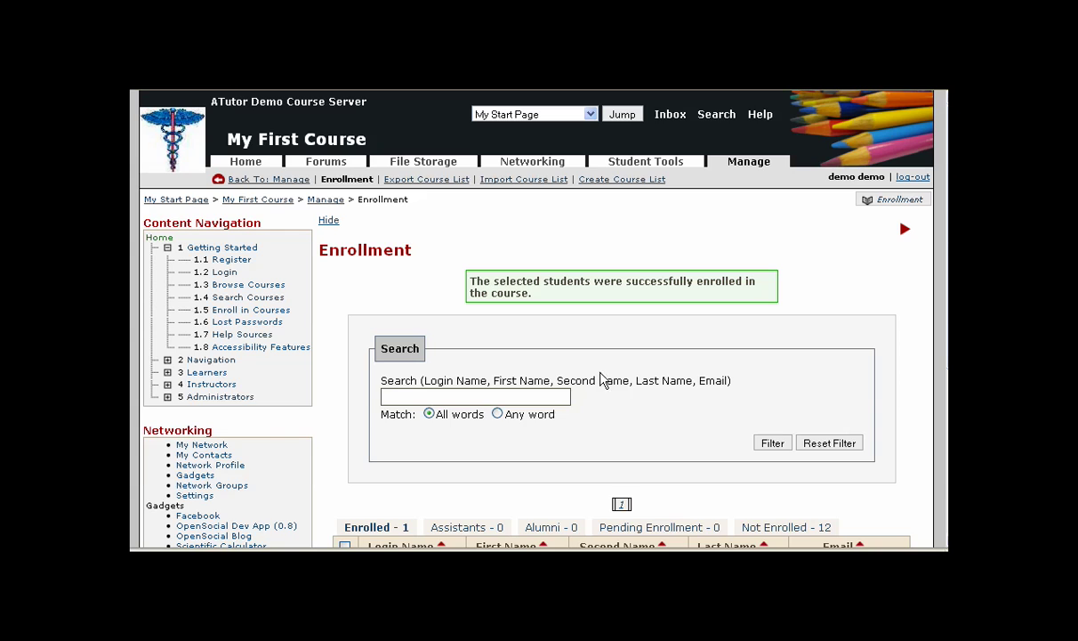
Grant the enrolled student demo2 the Content and Tests & Surveys privileges, and save them.
scroll(641, 364, down, 3)
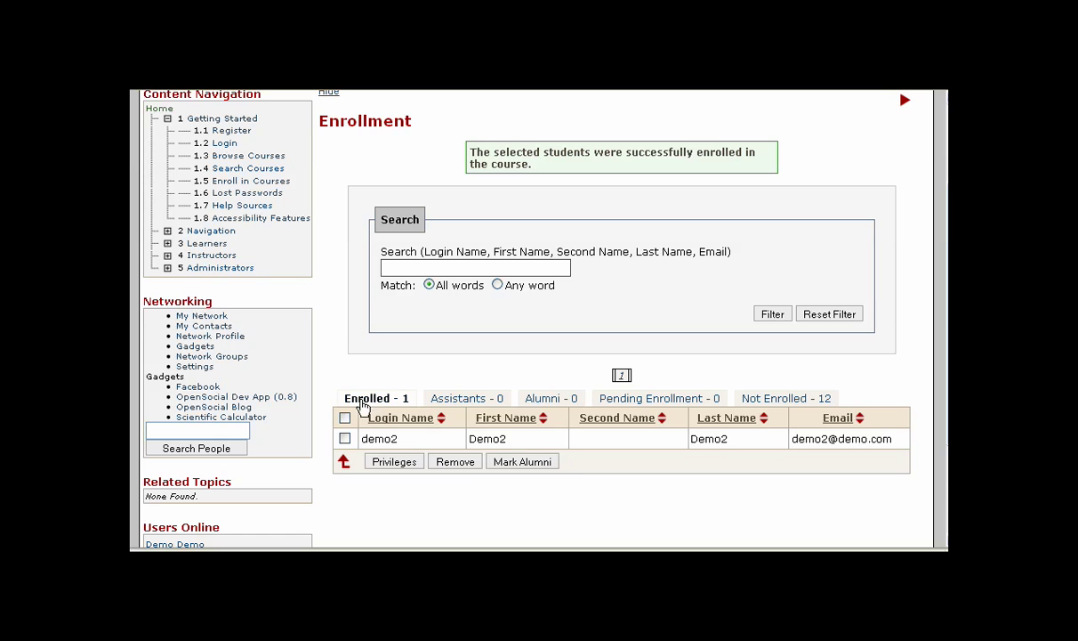
mouse_move(347, 399)
mouse_down()
mouse_move(395, 402)
mouse_move(345, 399)
mouse_move(338, 382)
mouse_up()
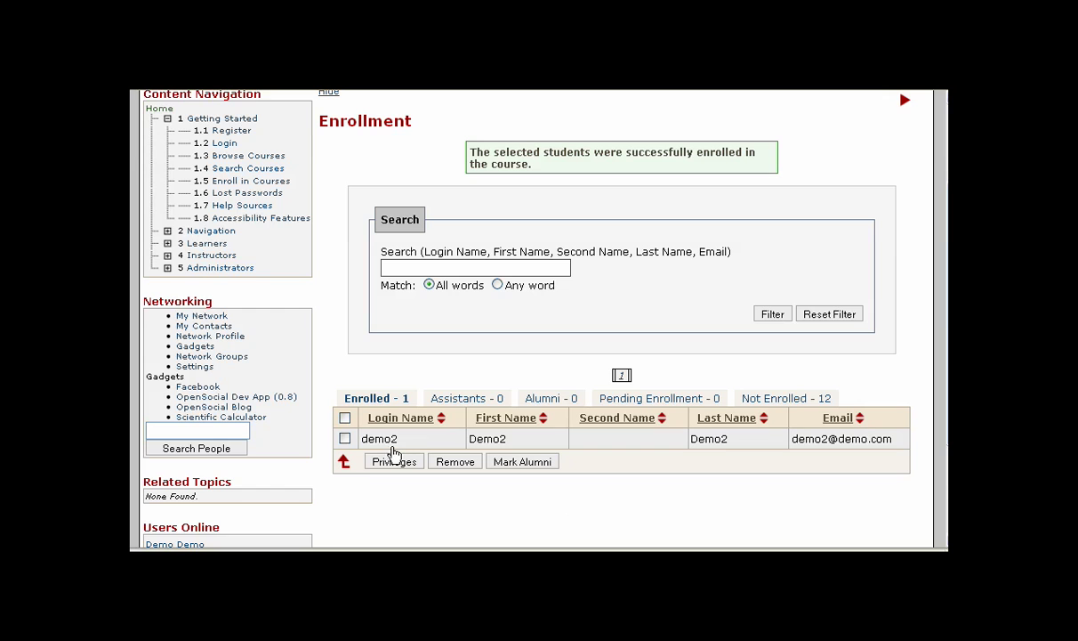
click(344, 438)
click(394, 461)
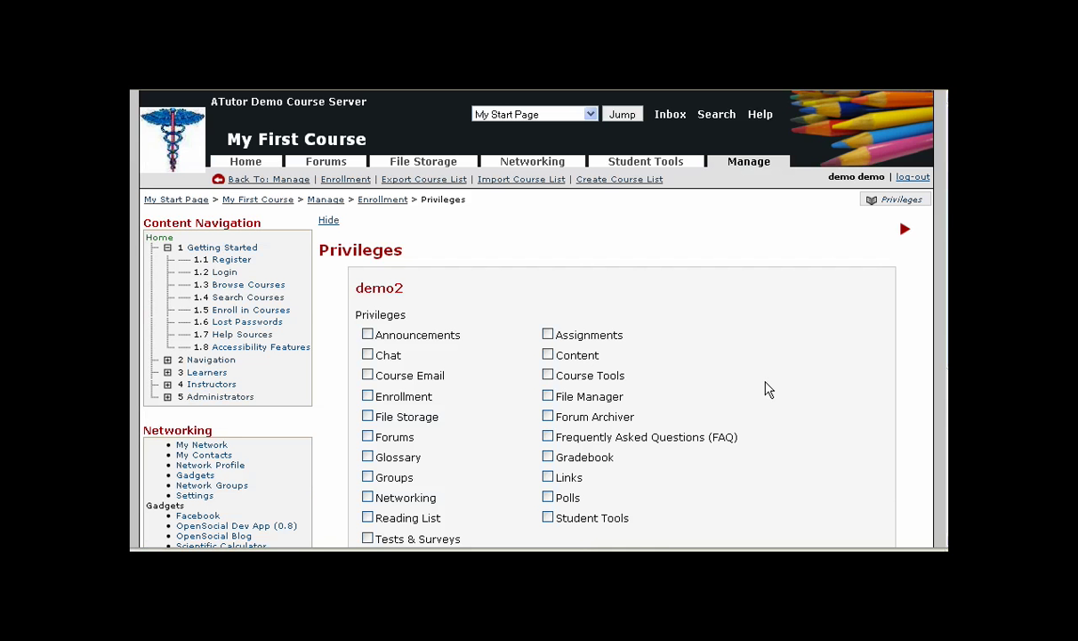
scroll(766, 374, down, 2)
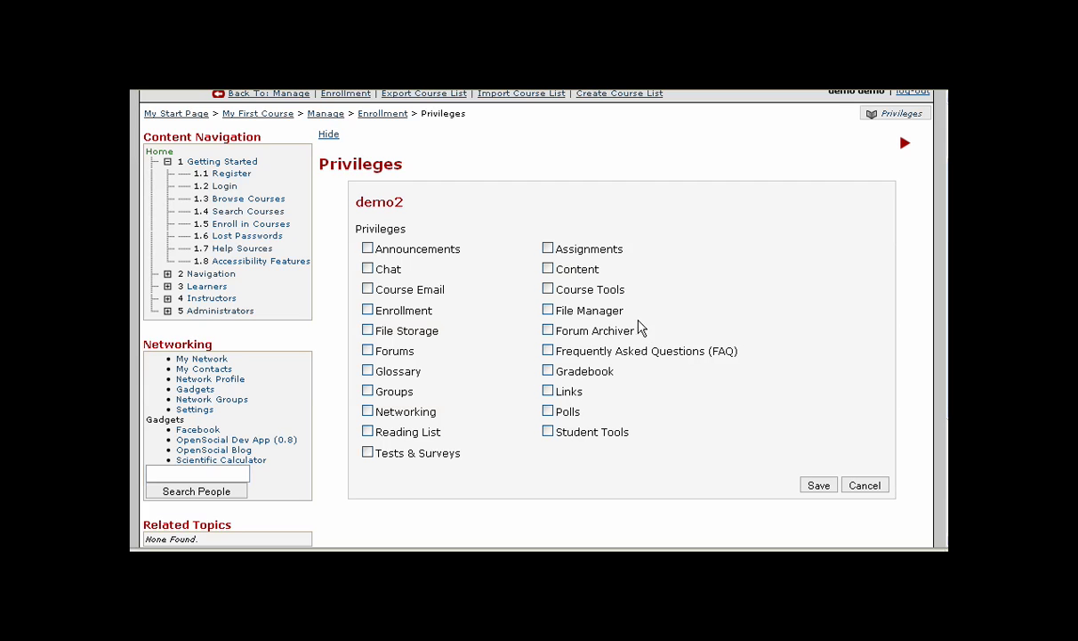
click(558, 272)
click(817, 486)
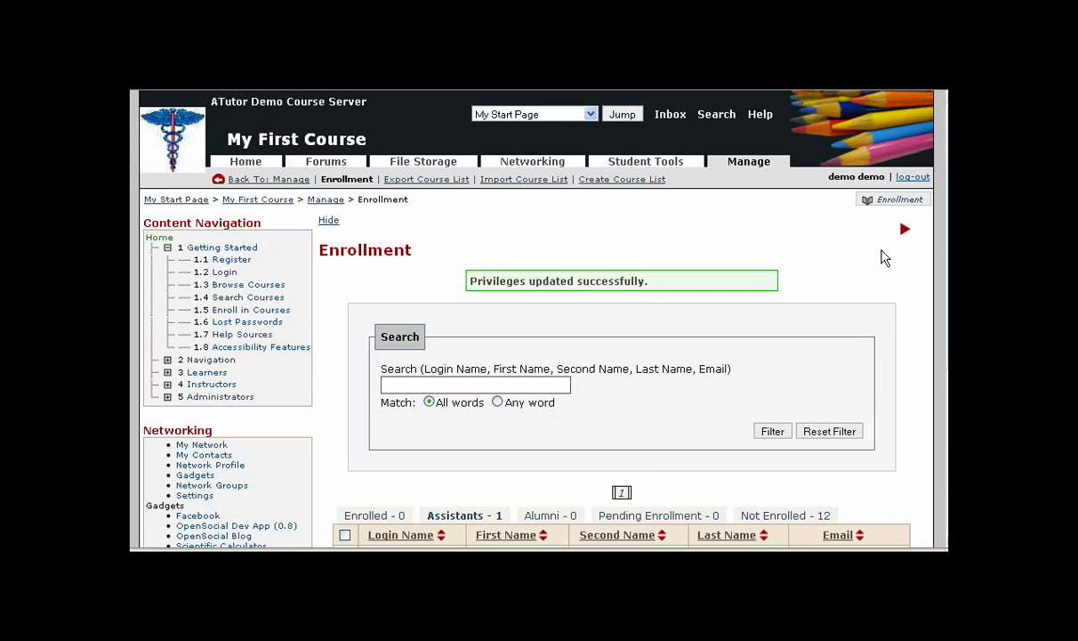
Review the privileges of demo2 in the course's assistants list, and leave them without saving changes.
scroll(761, 440, down, 3)
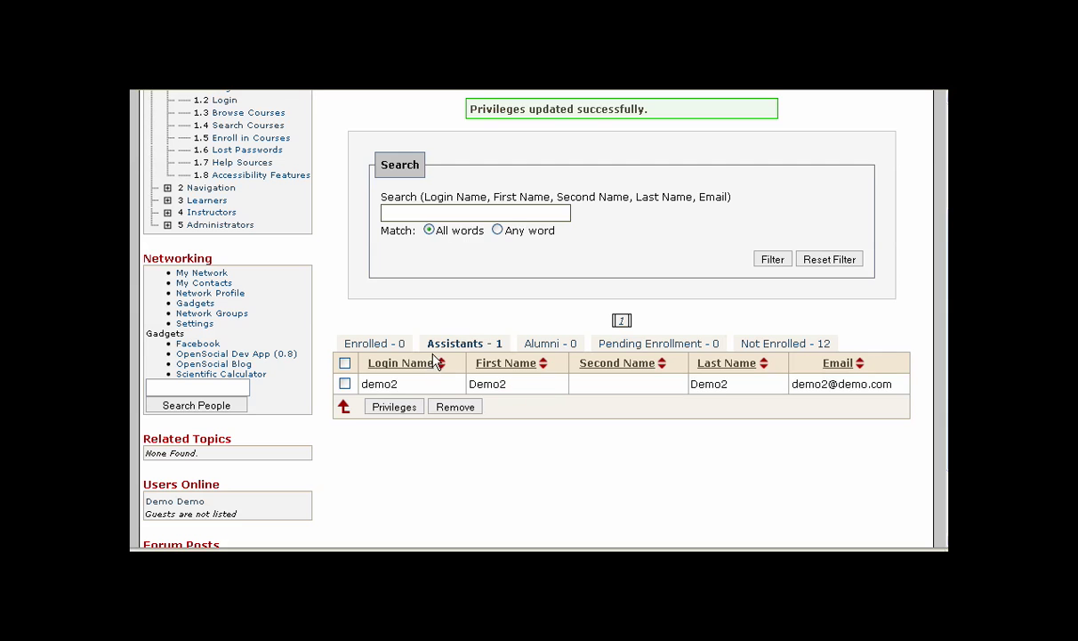
click(462, 347)
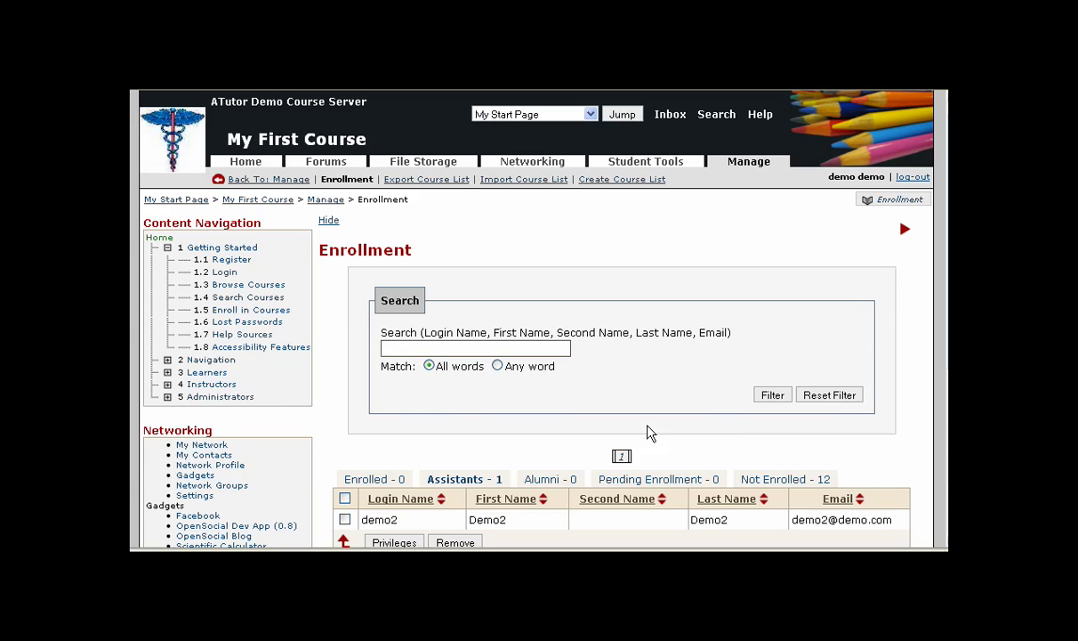
scroll(573, 406, down, 2)
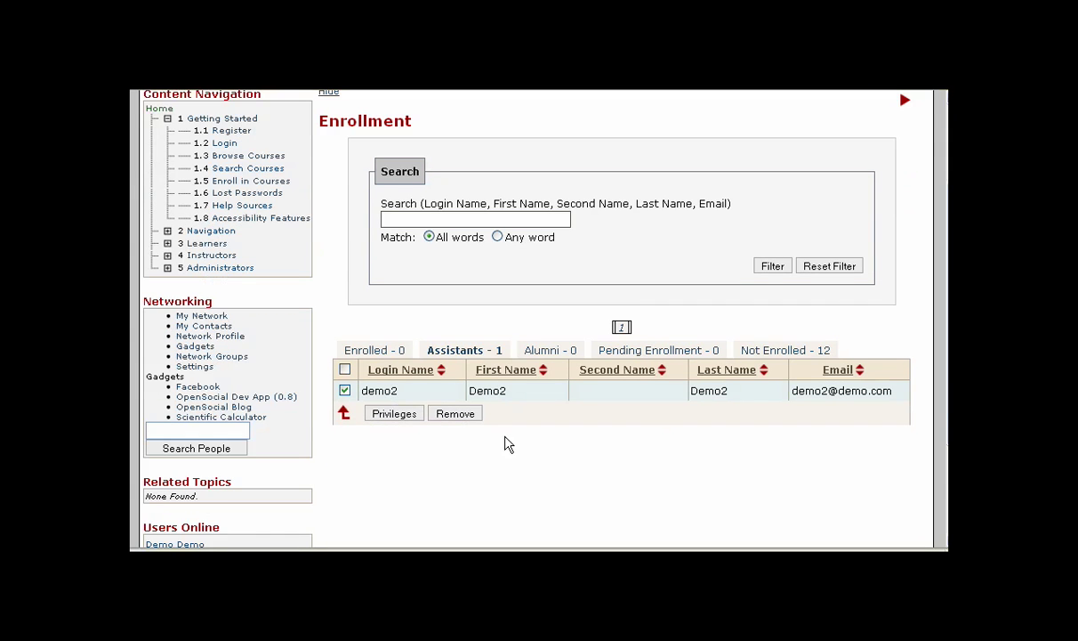
click(394, 414)
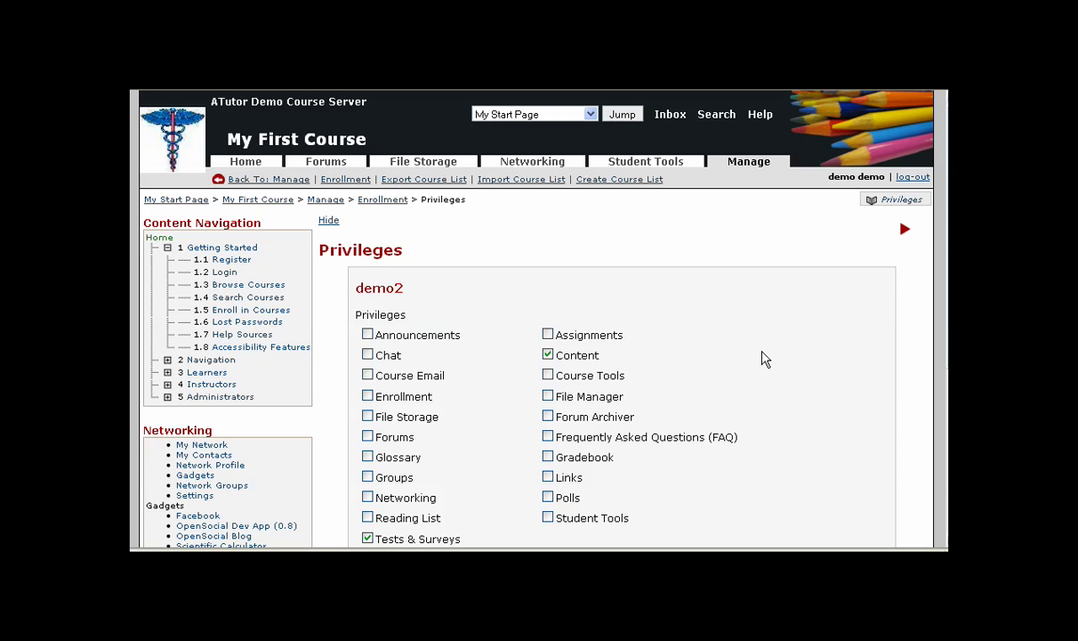
scroll(765, 356, down, 2)
click(865, 487)
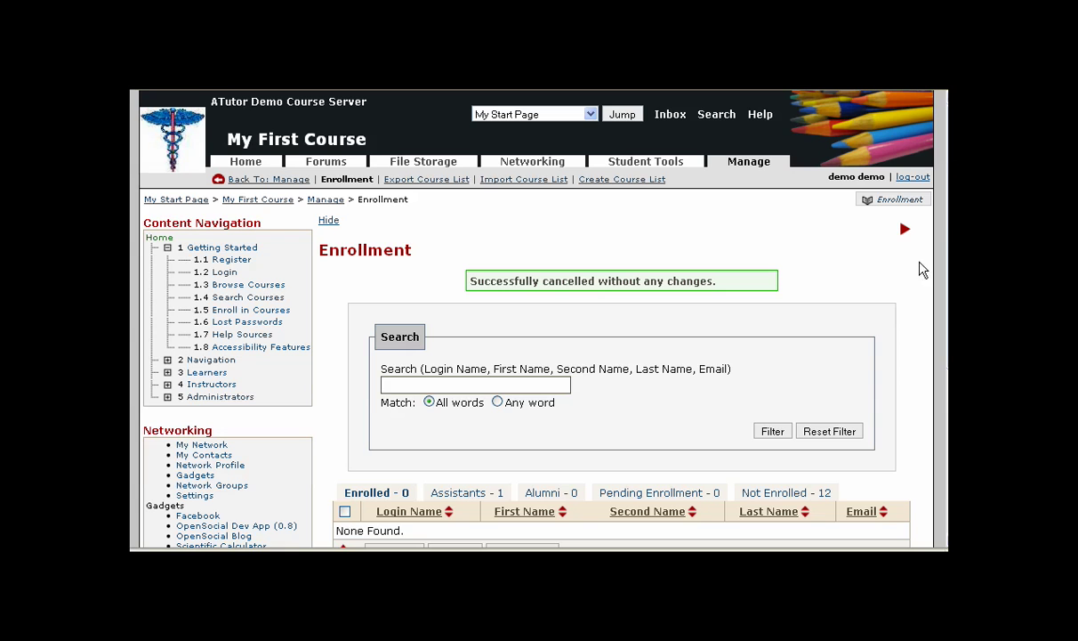
Log out and sign in again as demo with the account password.
click(914, 179)
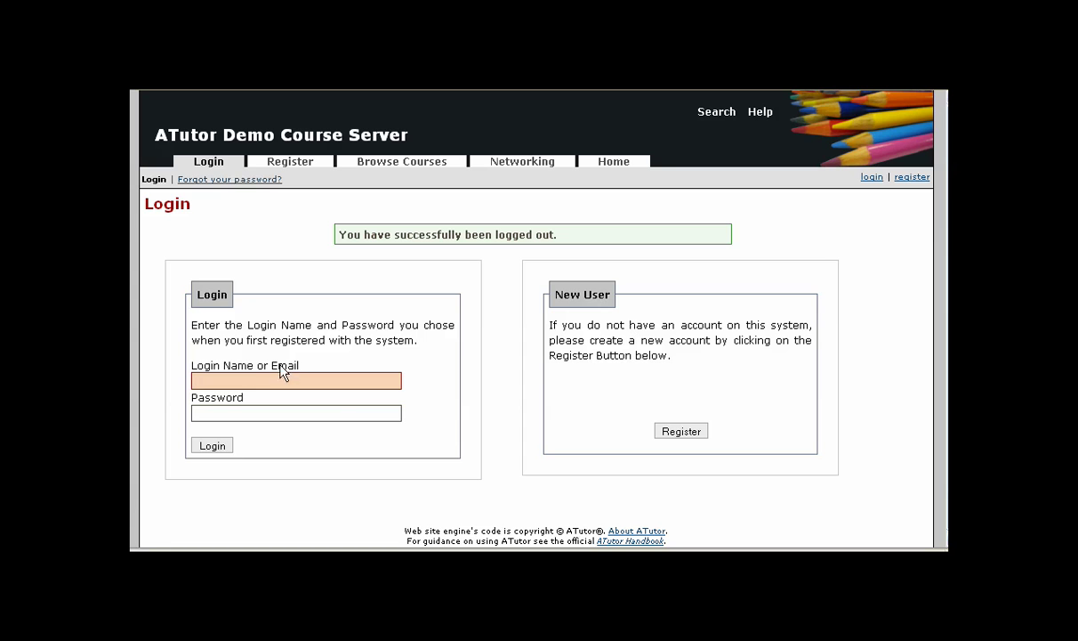
click(232, 384)
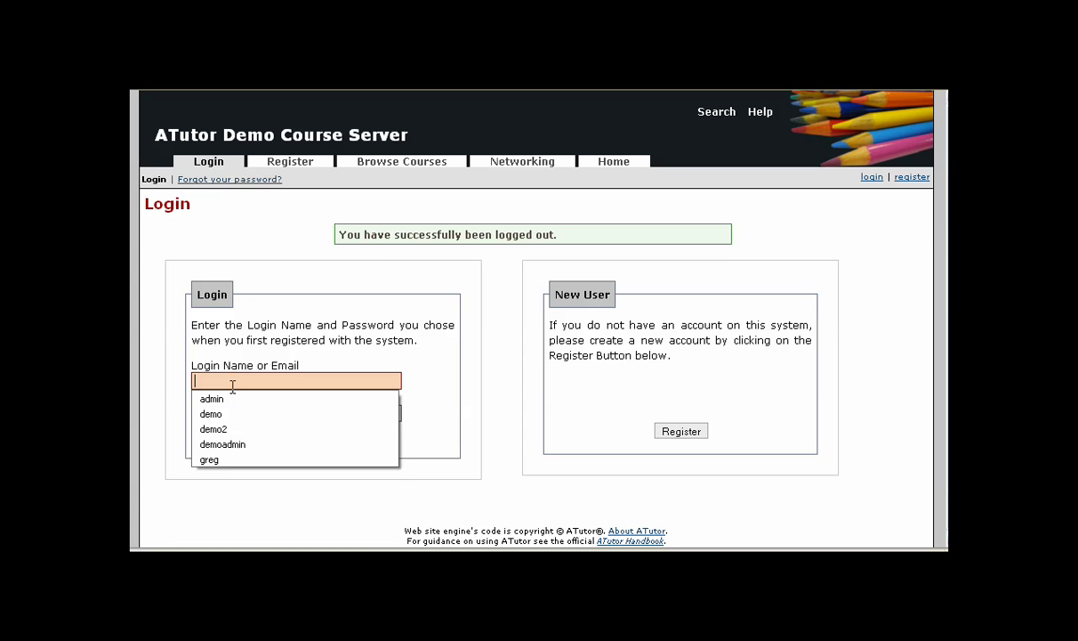
key(Down)
key(Down)
key(Tab)
key(BackSpace)
key(BackSpace)
key(BackSpace)
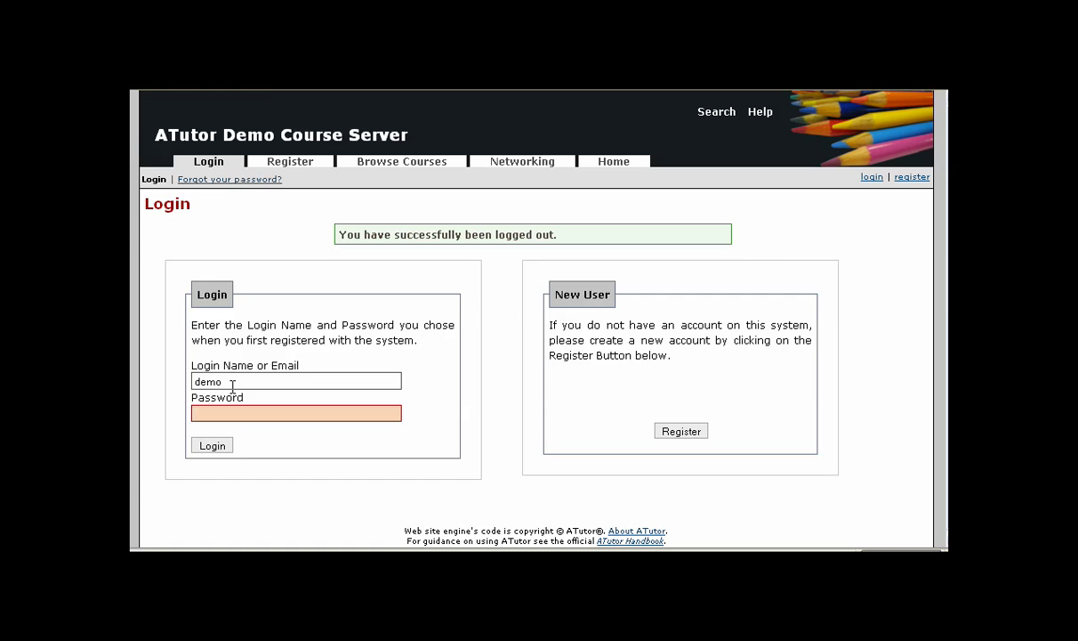
key(Return)
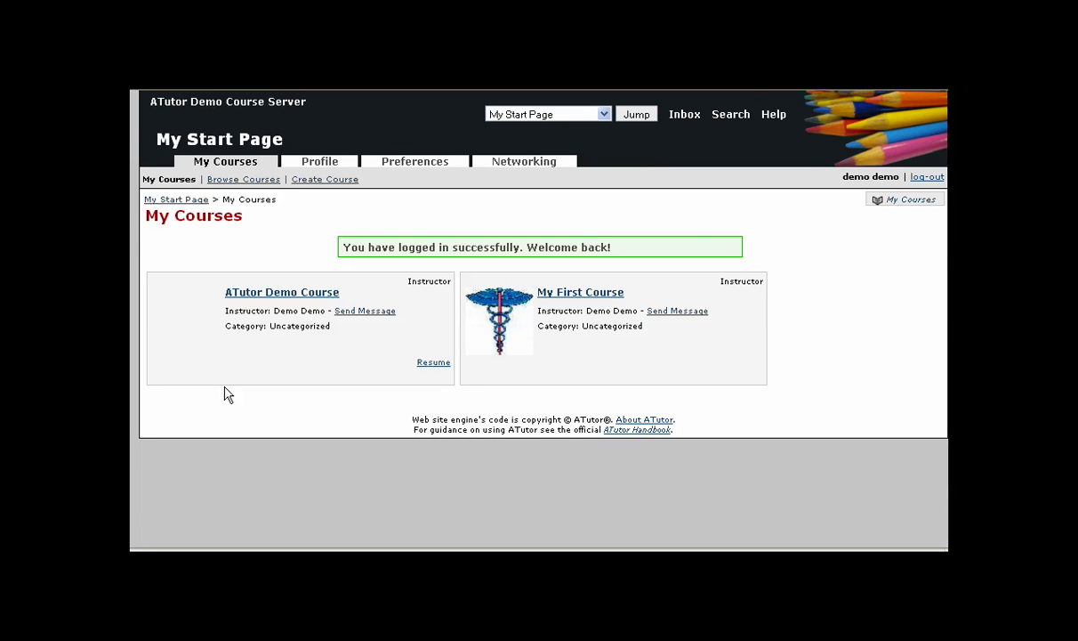
Open My First Course and examine the 1.1 Register content page and its editing shortcuts.
click(574, 296)
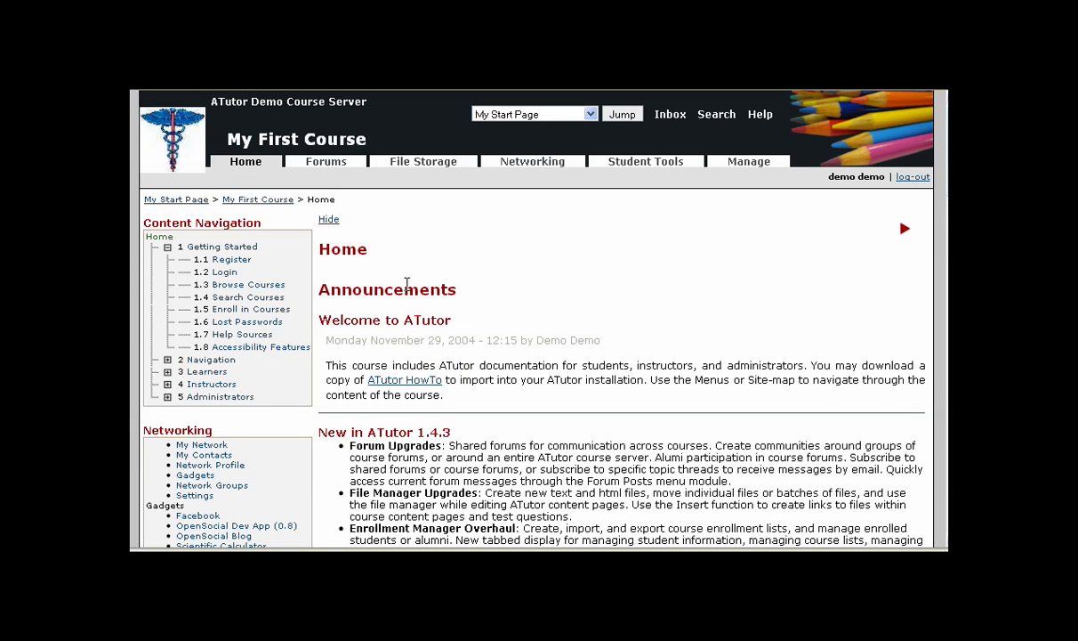
click(230, 259)
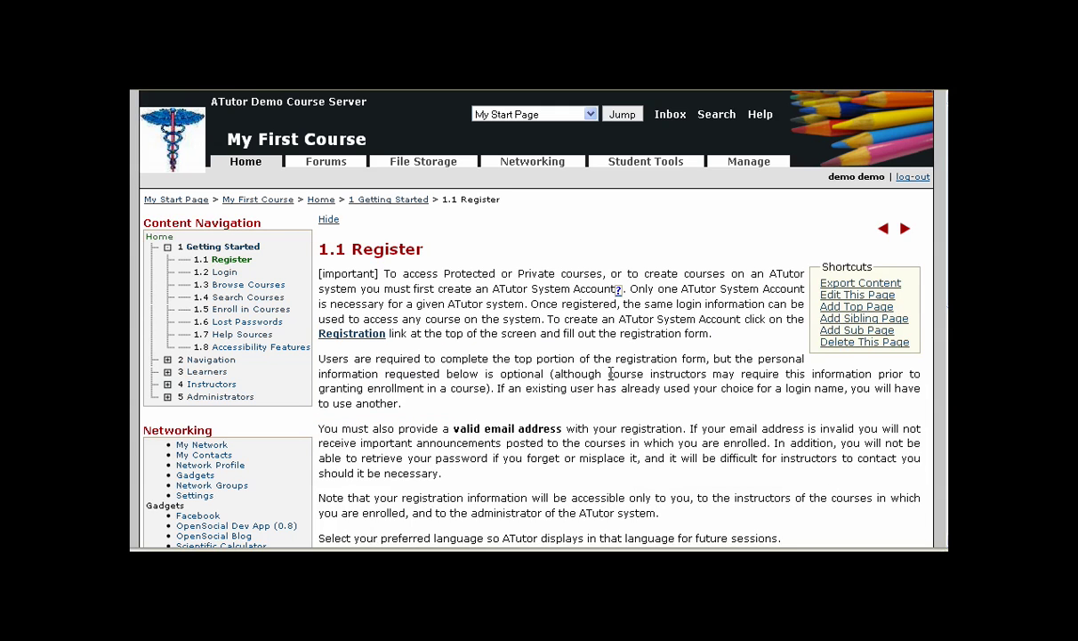
scroll(577, 318, down, 2)
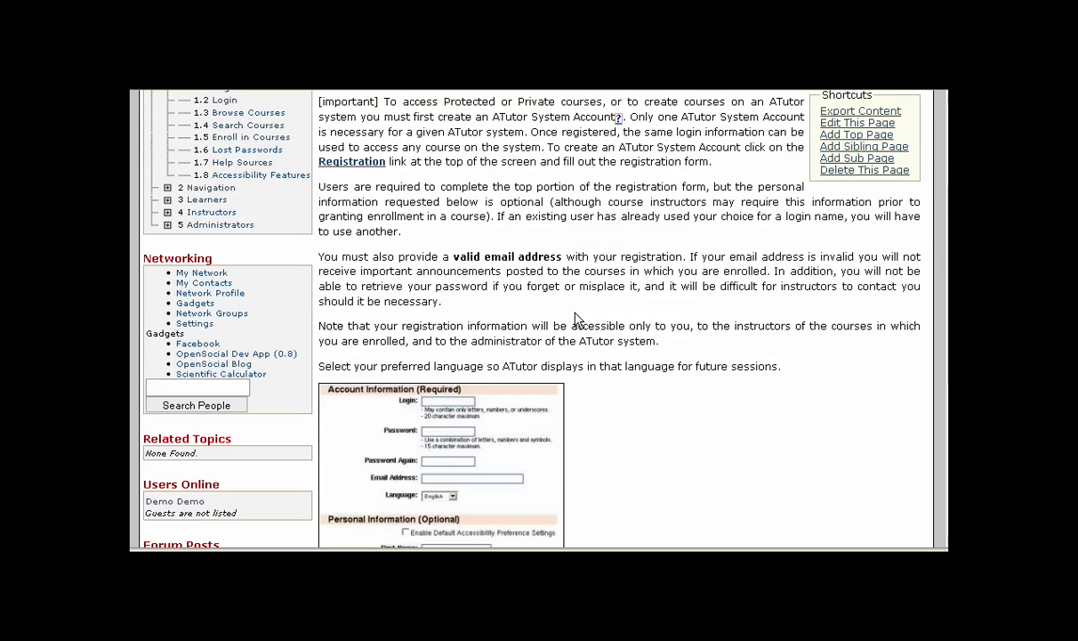
scroll(577, 216, up, 4)
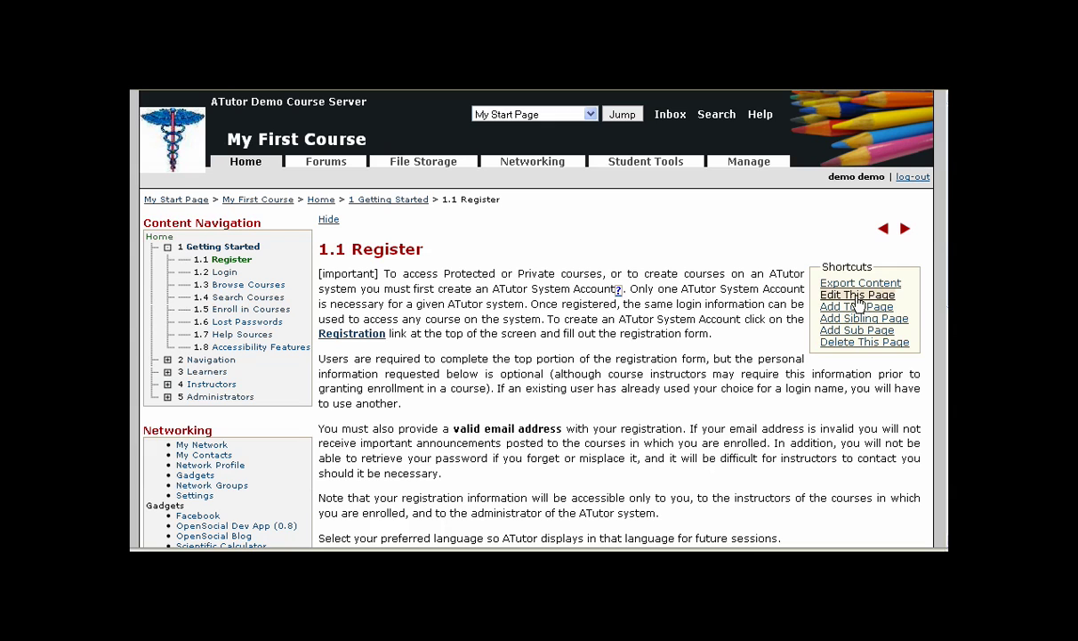
Add a top-level content page titled "My New Page" with the body text "This is some content.".
click(857, 307)
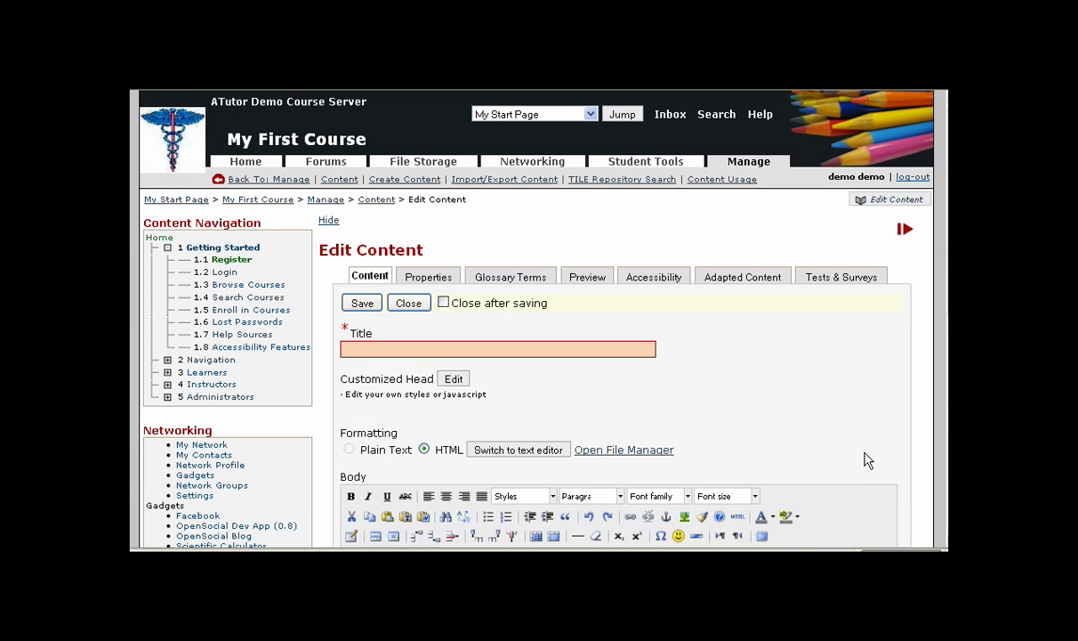
click(356, 349)
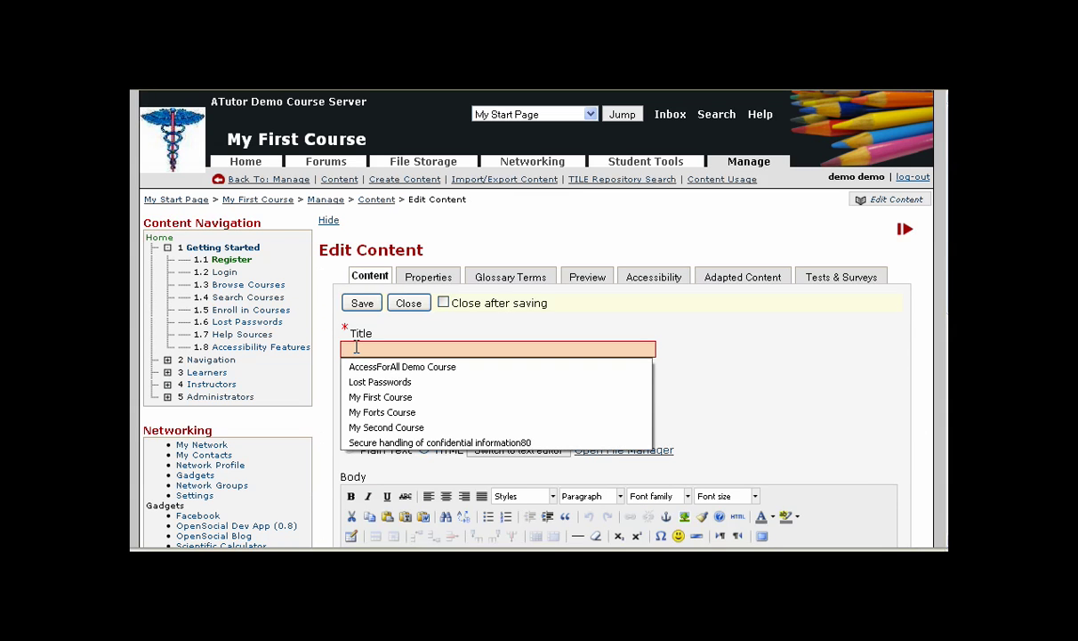
text(My N)
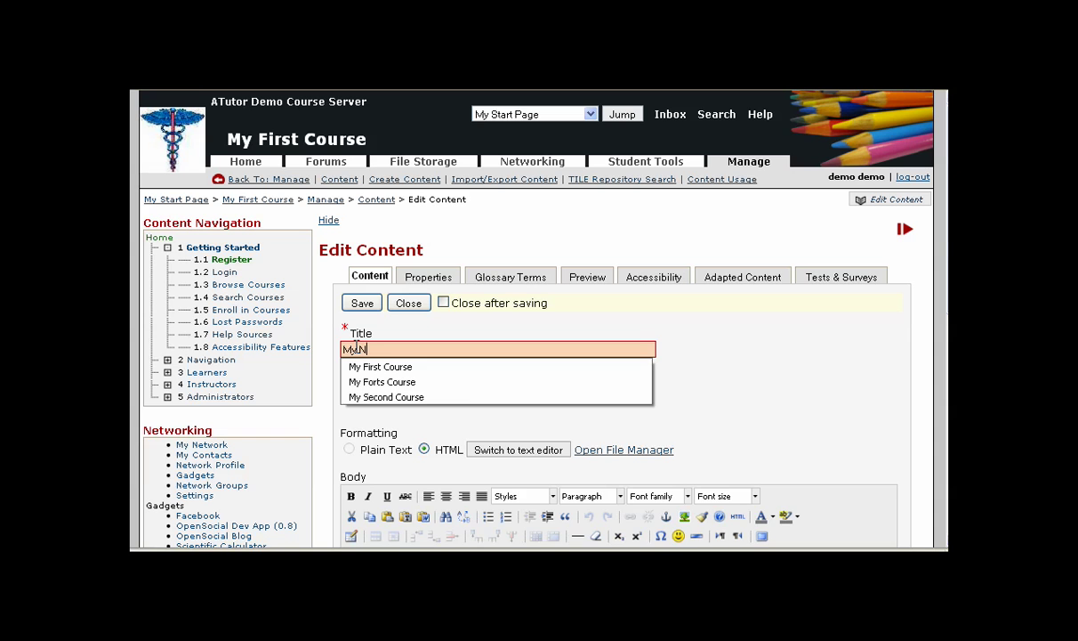
text(ew Page)
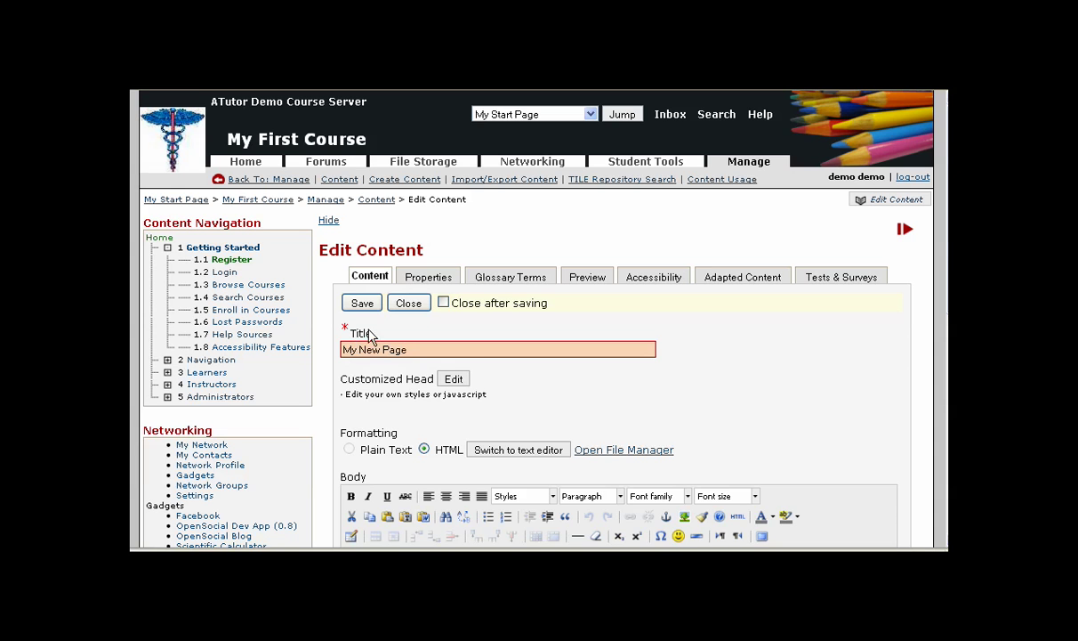
scroll(738, 356, down, 2)
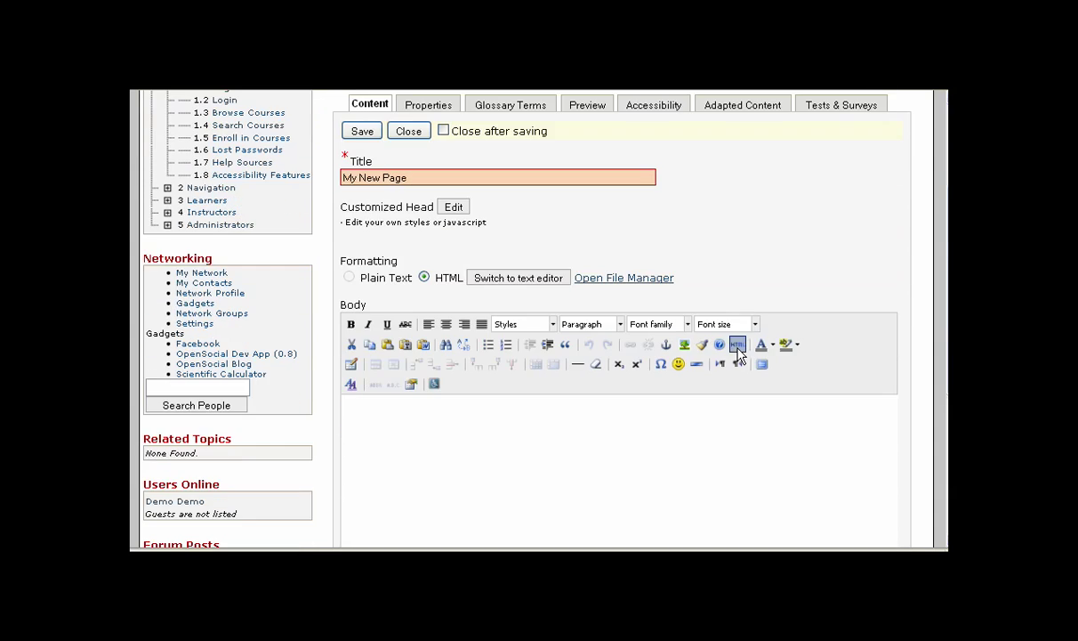
click(373, 422)
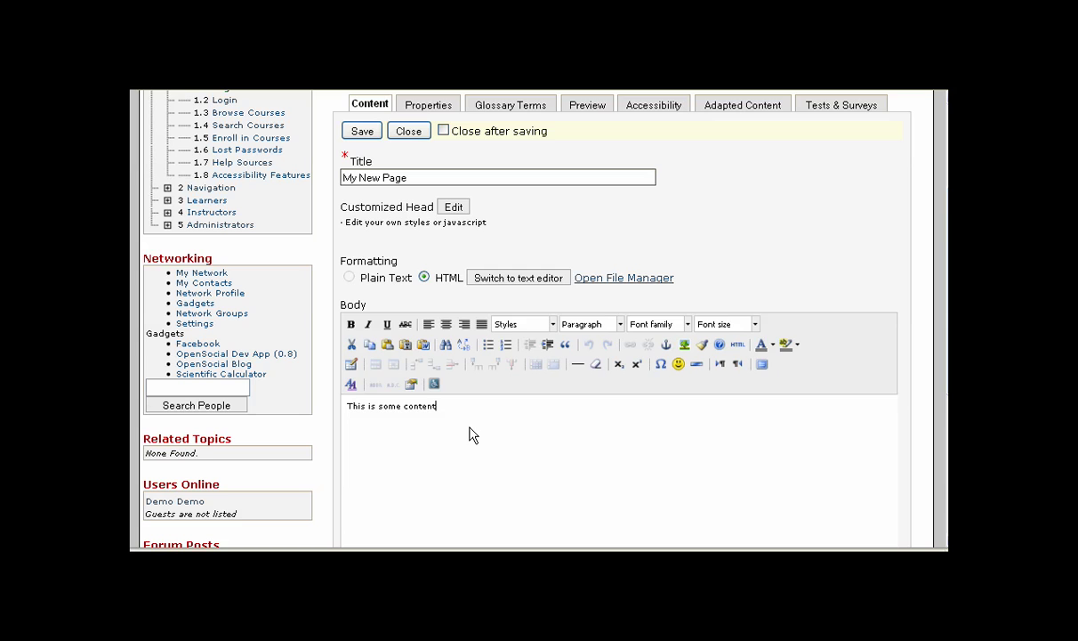
Insert blobmovie01.swf from the nested flashaccess folder in the File Manager, placing it two lines below the page's body text.
click(628, 278)
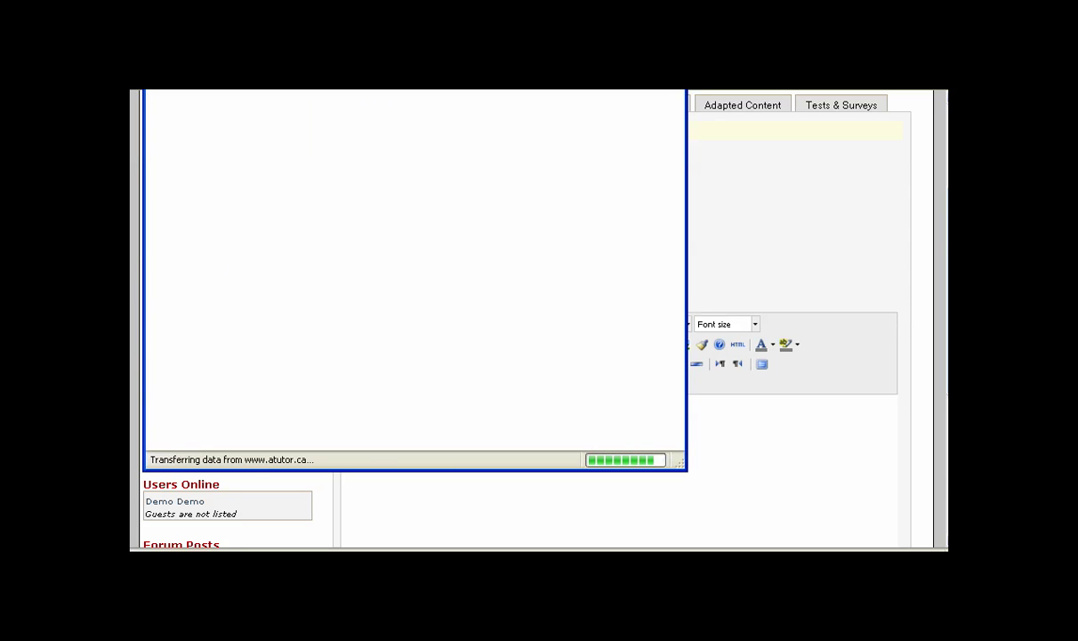
drag(410, 53, 716, 90)
scroll(732, 279, down, 2)
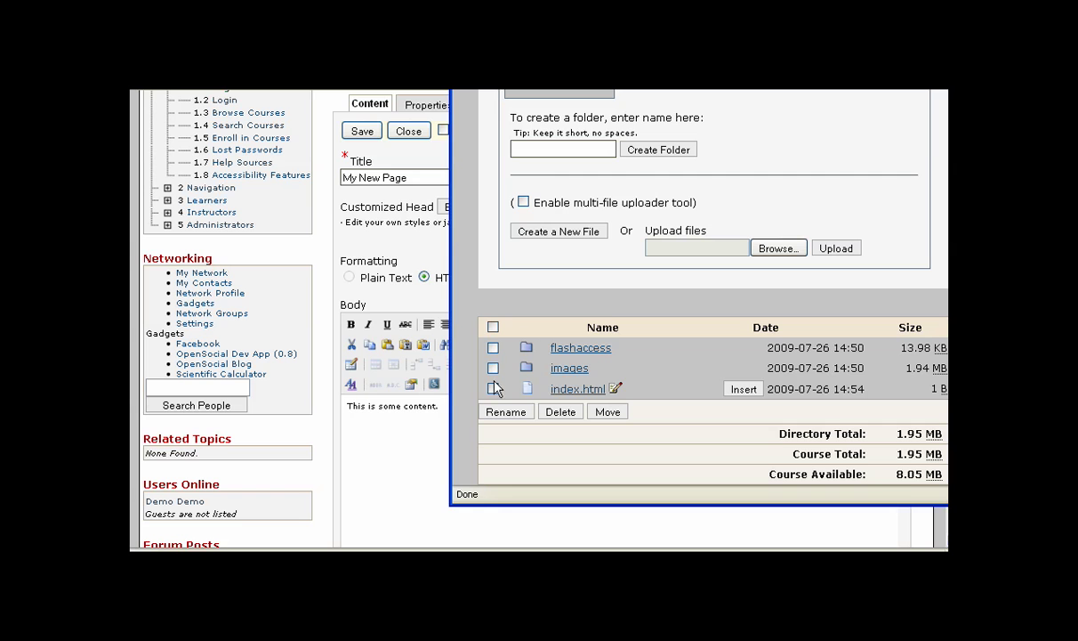
click(557, 347)
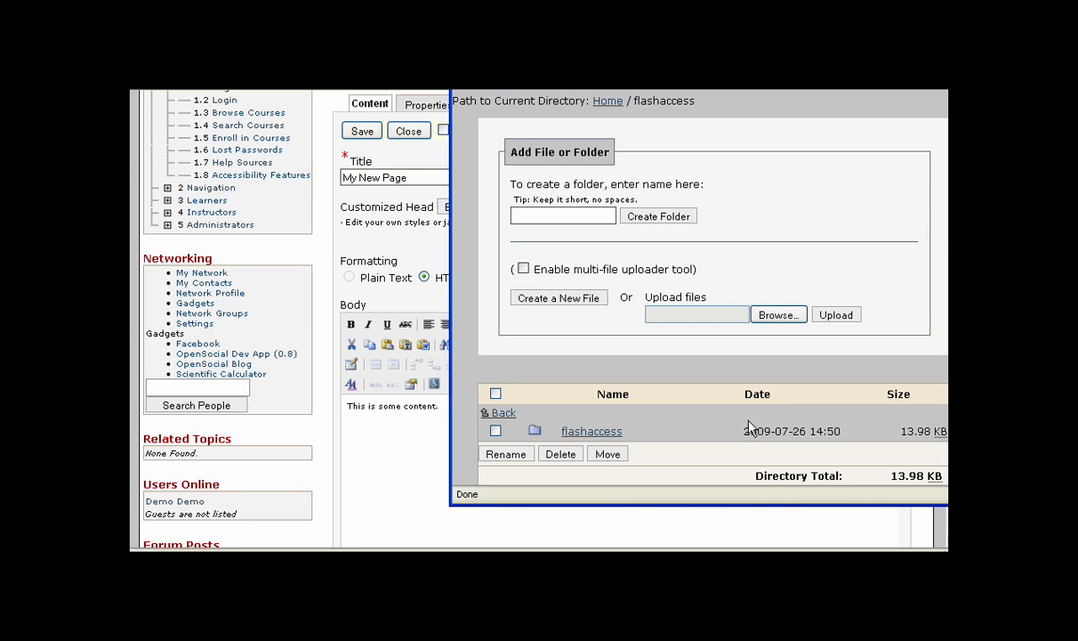
click(591, 432)
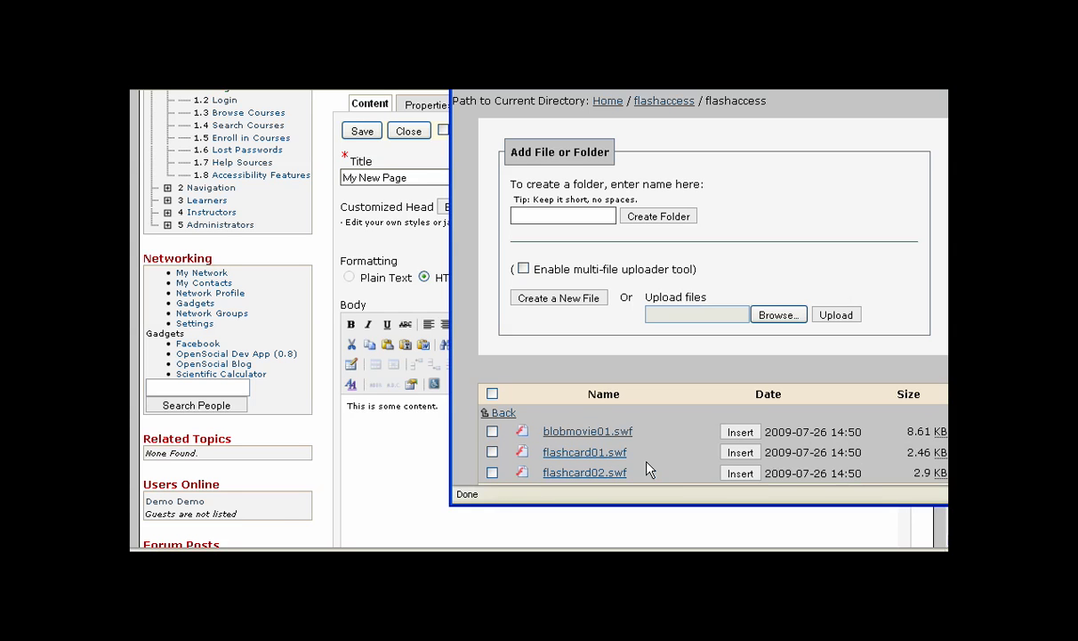
click(742, 434)
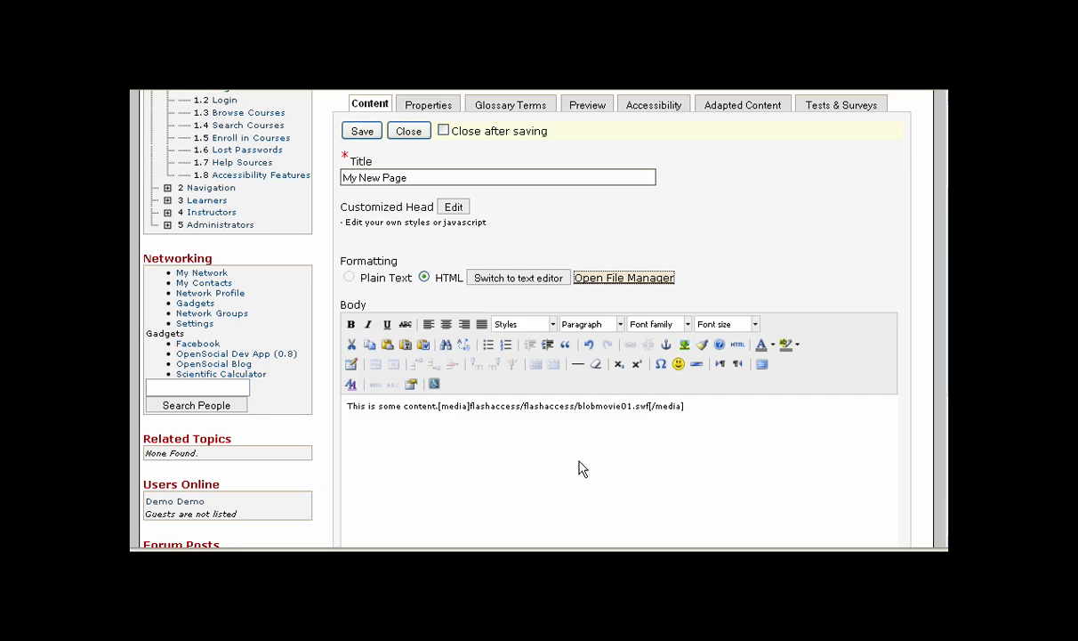
key(Return)
key(Return)
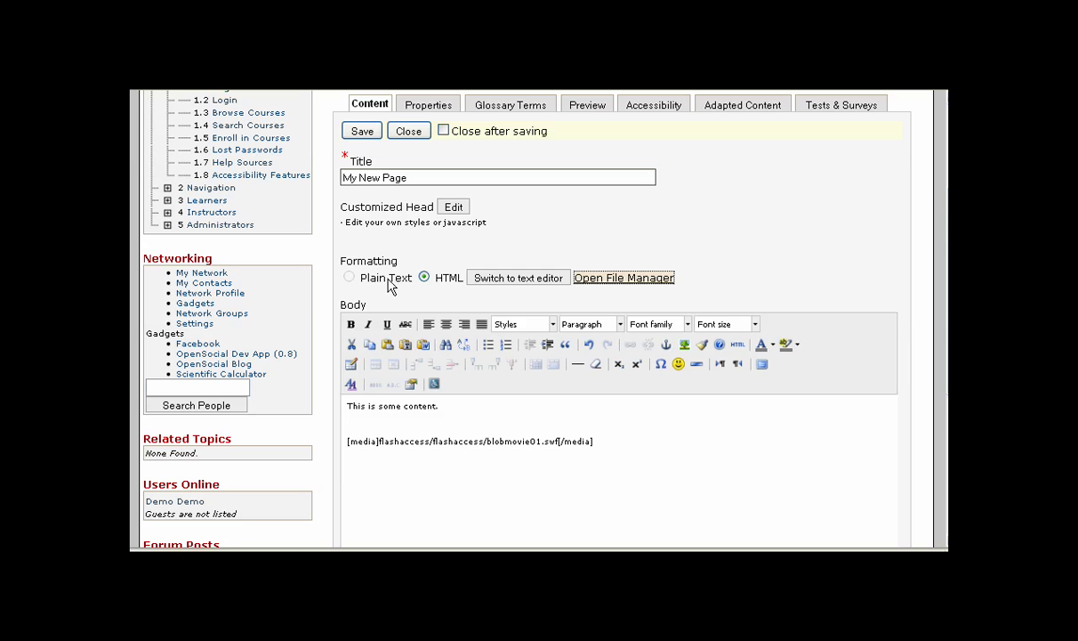
Switch the page body to the text editor, save the page with Close after saving enabled, and review its content.
click(510, 283)
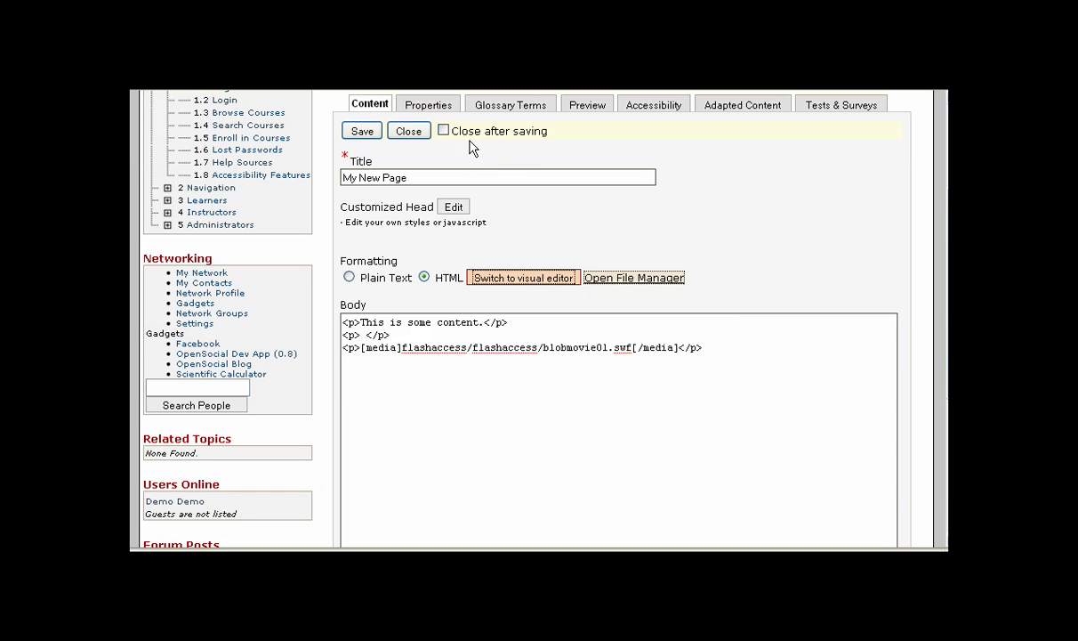
click(443, 131)
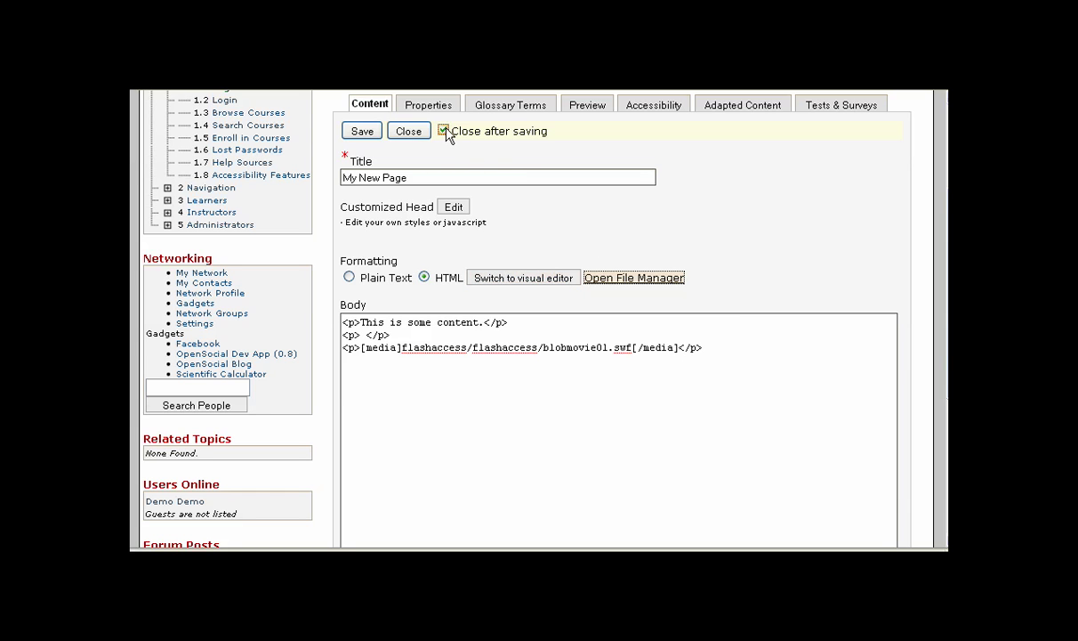
click(363, 131)
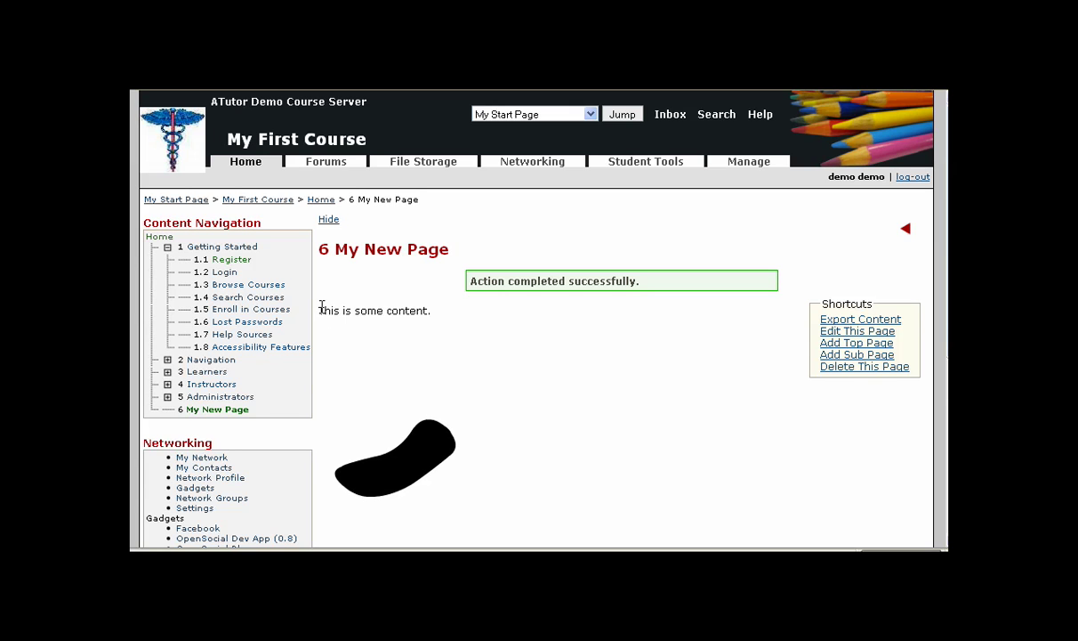
drag(323, 318, 655, 388)
scroll(654, 388, down, 4)
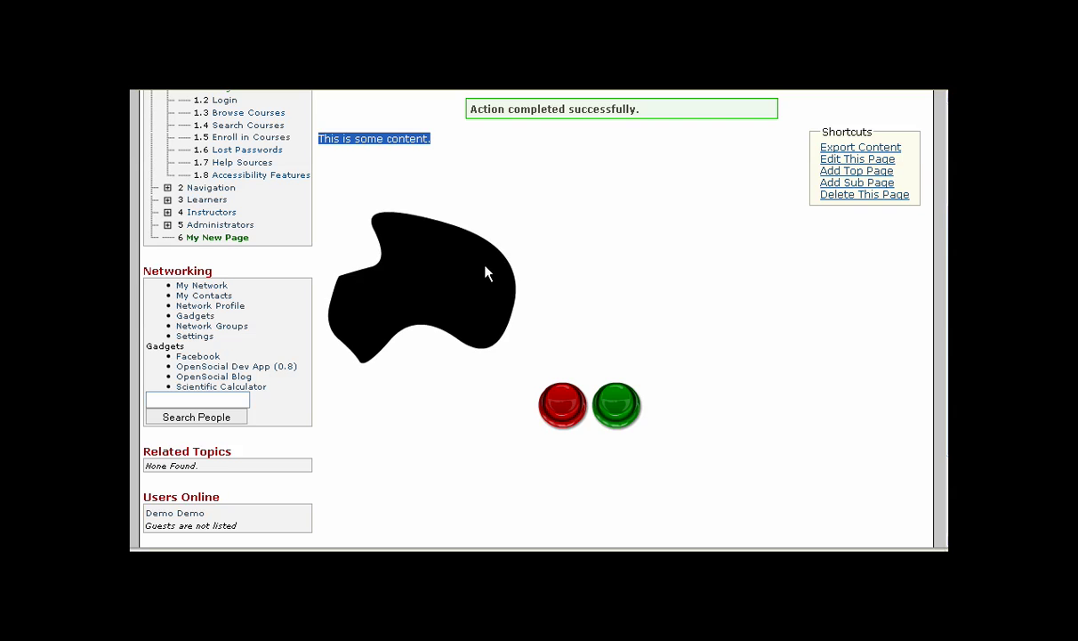
scroll(814, 363, up, 4)
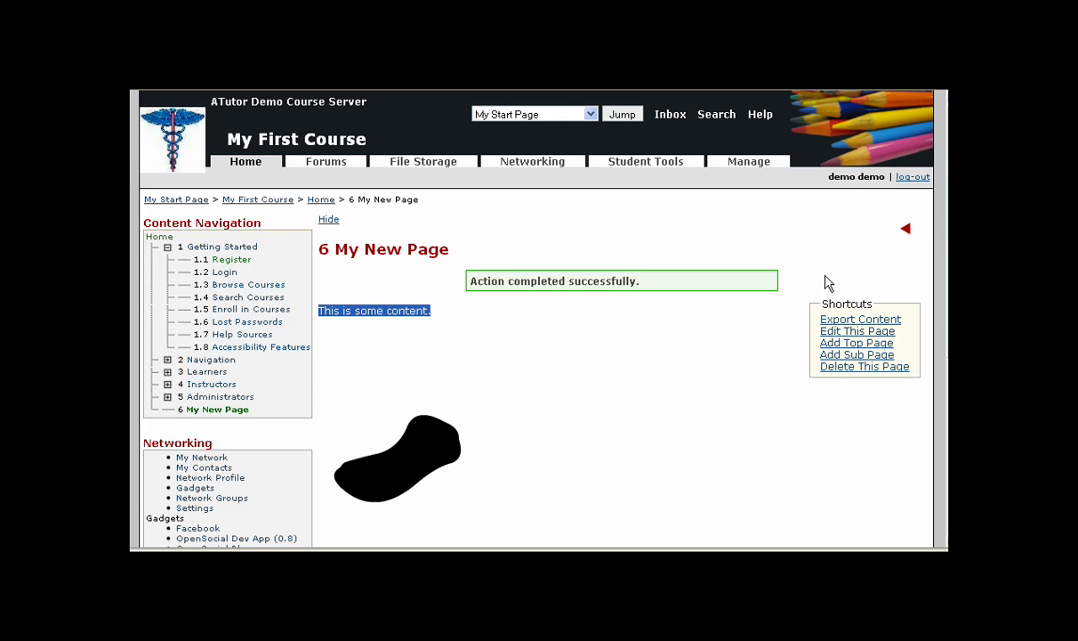
Open the course's Import/Export Content page and go through its export options to the Import Content form.
click(749, 168)
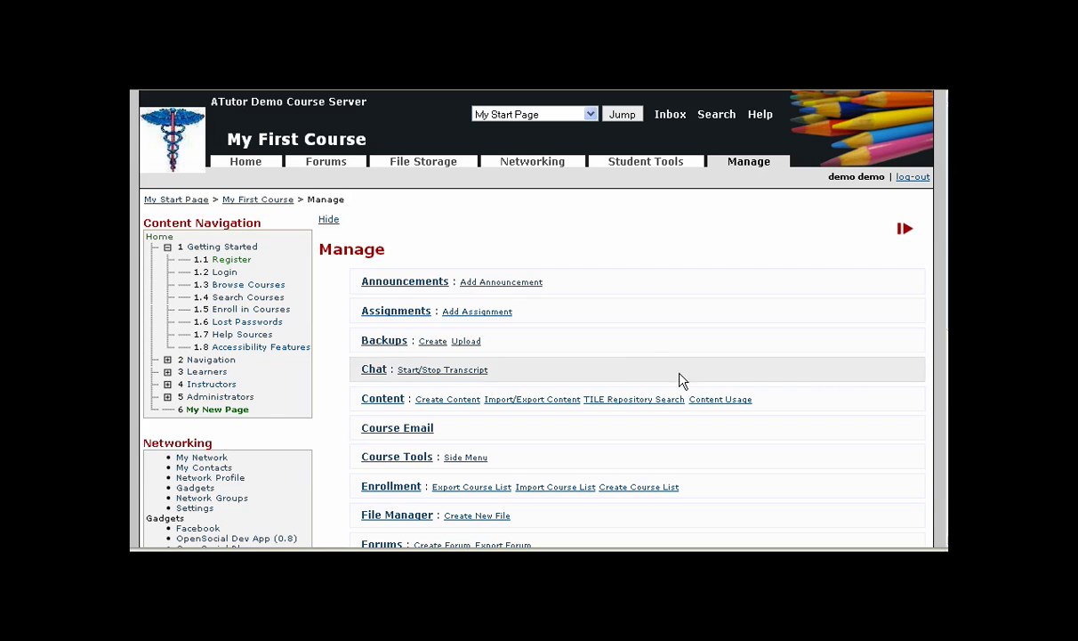
scroll(621, 338, down, 1)
scroll(621, 337, down, 2)
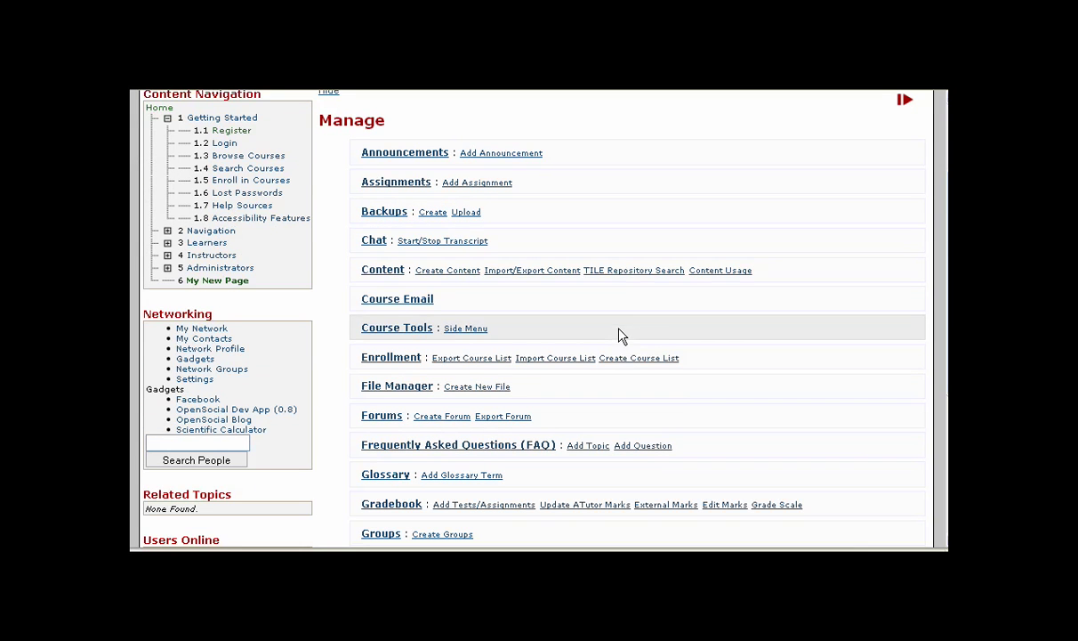
click(529, 277)
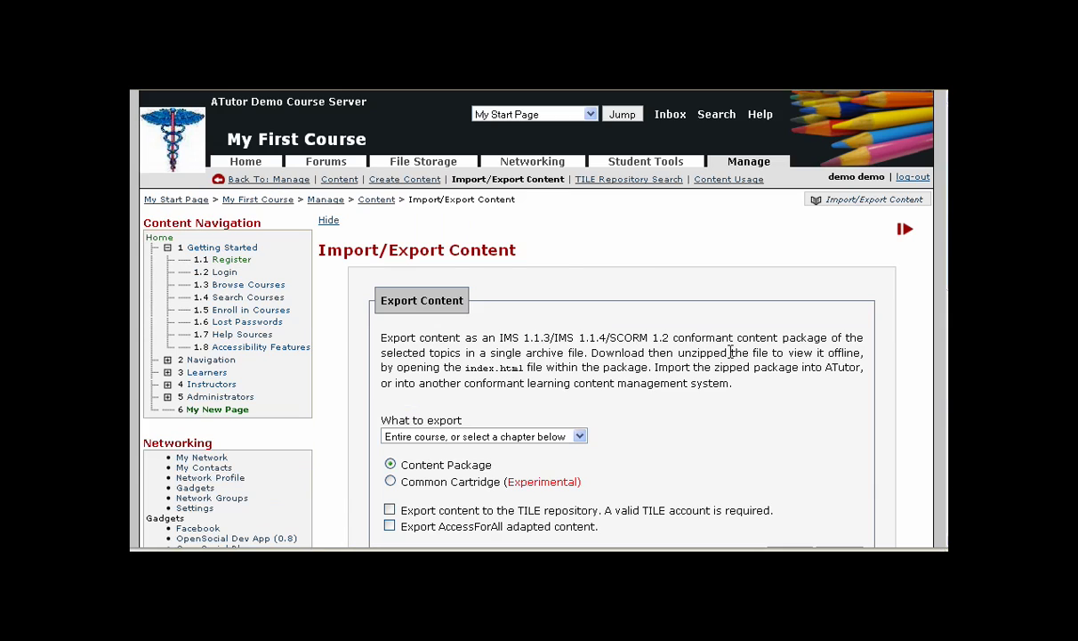
scroll(626, 318, down, 4)
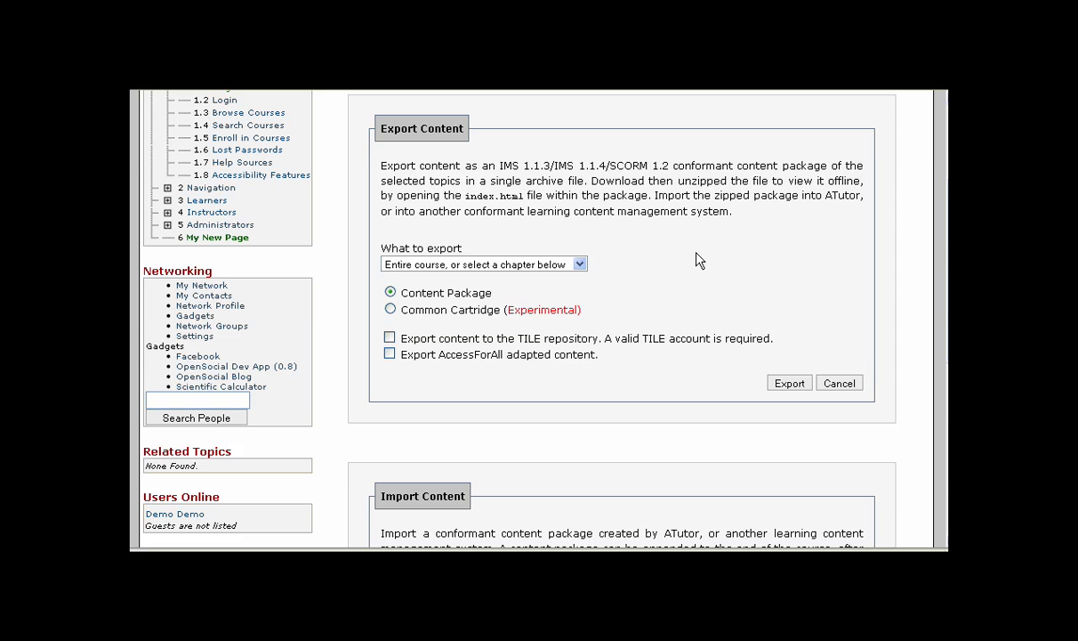
scroll(699, 260, down, 7)
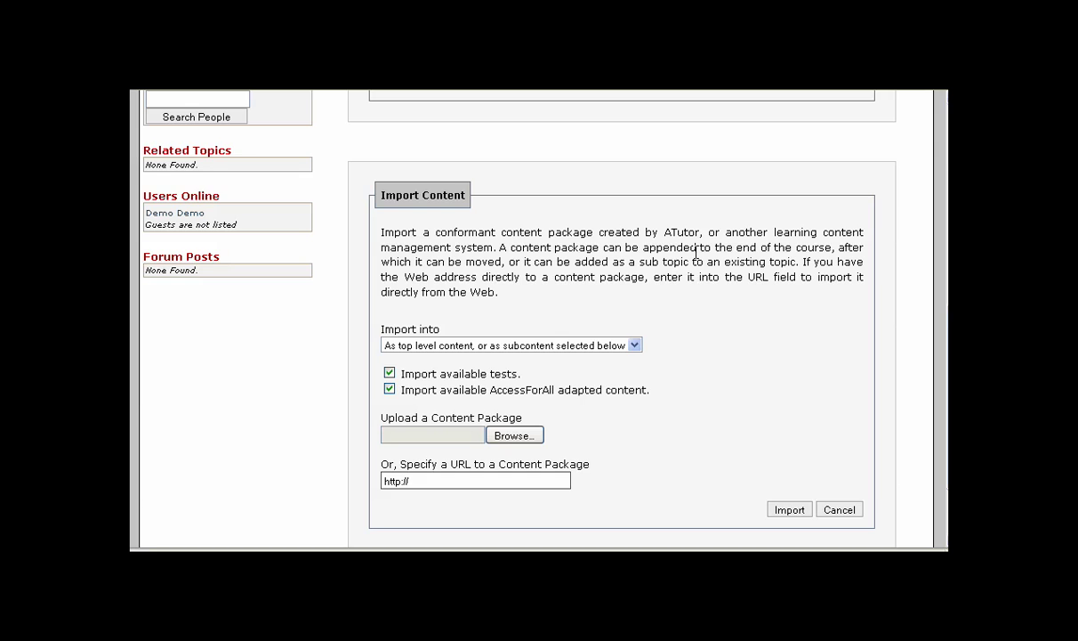
scroll(696, 256, down, 1)
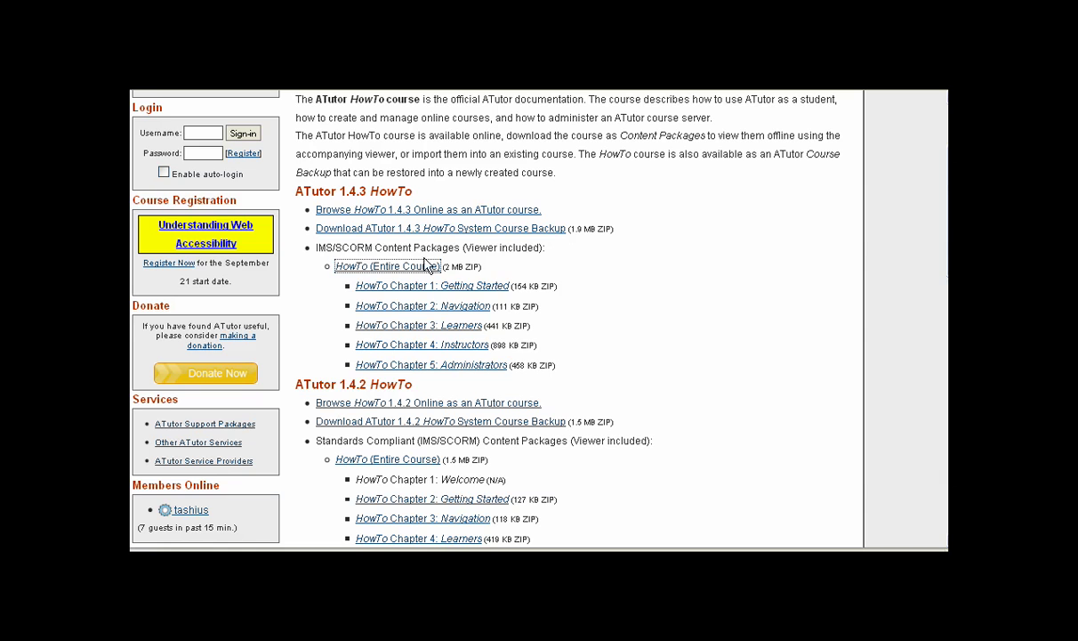
On the ATutor HowTo download page, copy the link address of the 1.4.3 content package for Chapter 1: Getting Started.
drag(476, 258, 513, 367)
click(647, 349)
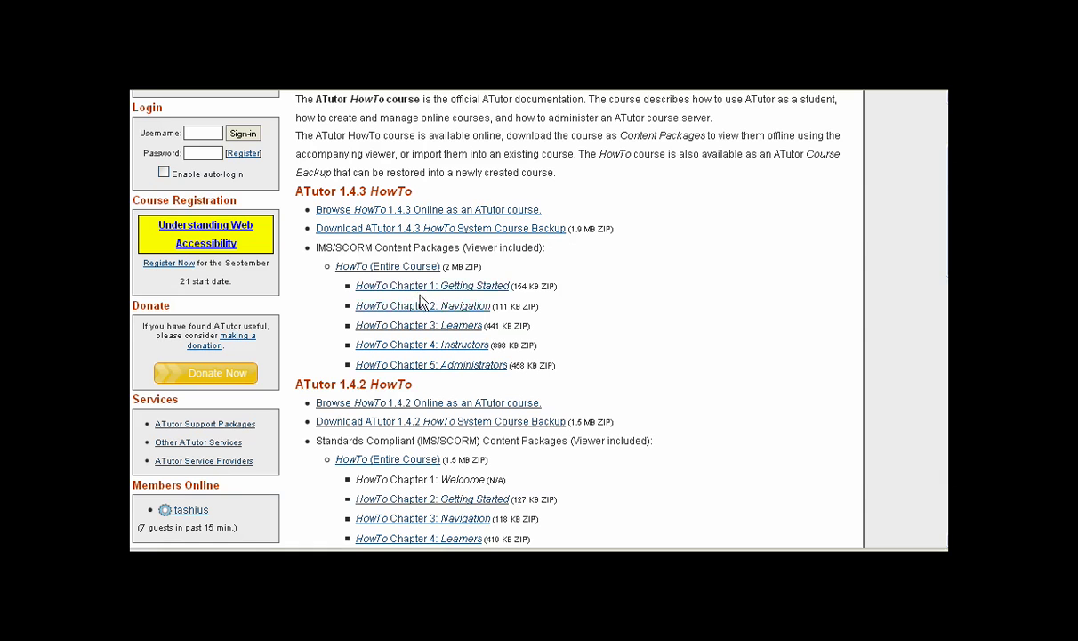
right_click(448, 292)
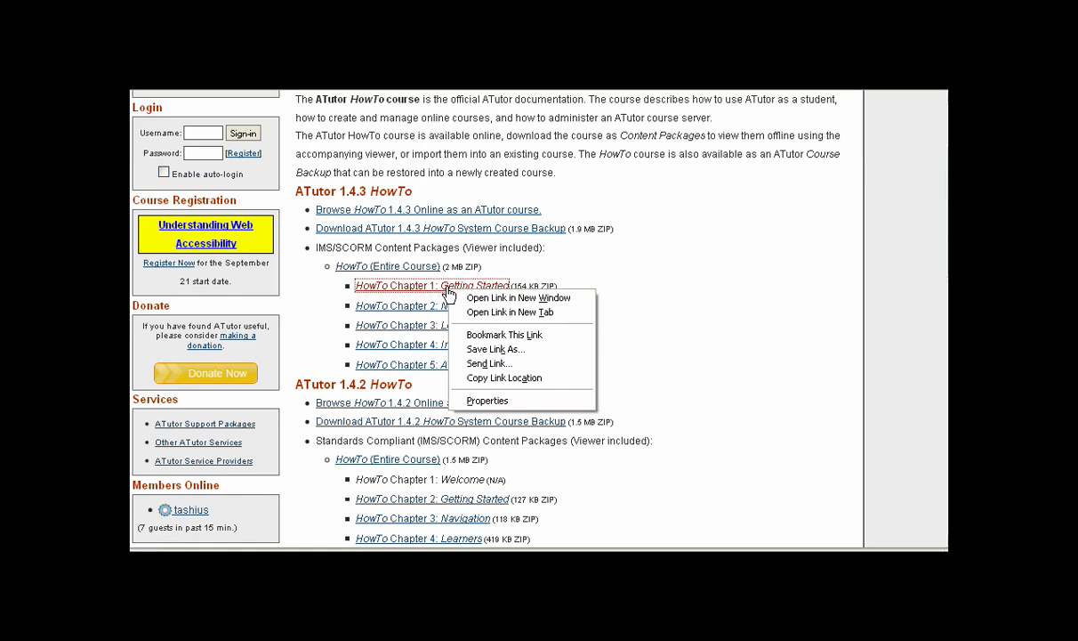
click(520, 381)
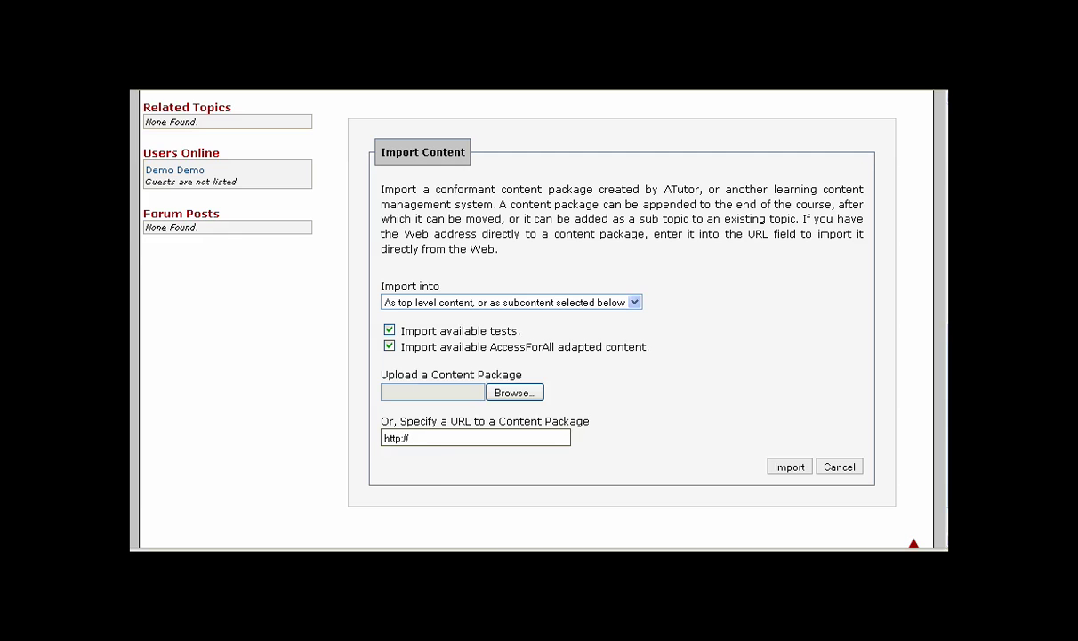
Import the Getting Started package from its copied URL as top-level content, including available tests and AccessForAll content, and check the content navigation.
drag(422, 438, 358, 429)
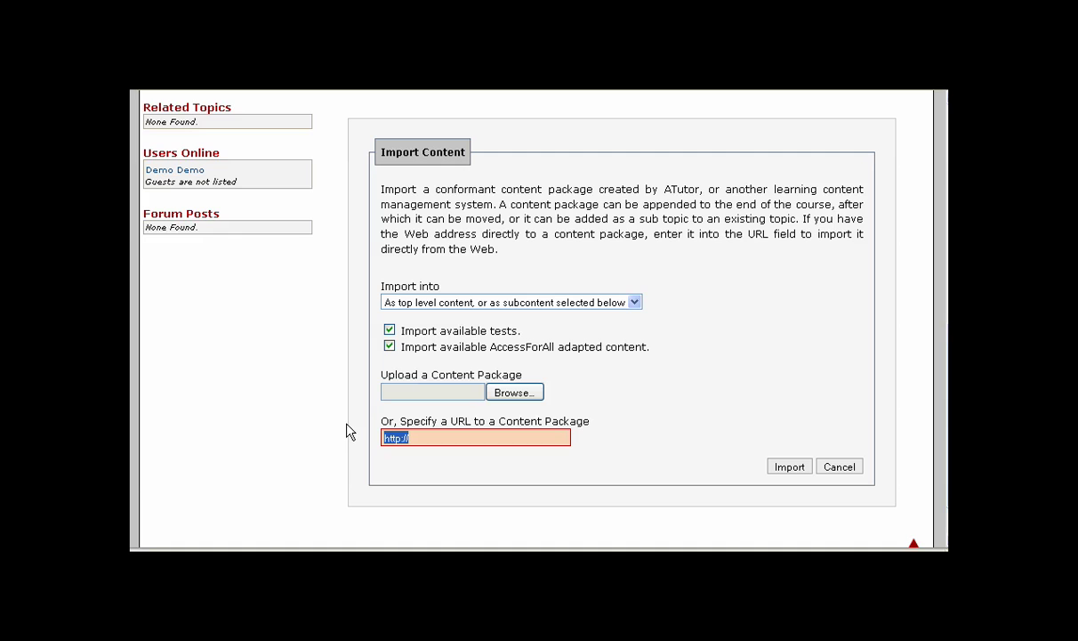
key(ctrl+v)
click(670, 429)
click(790, 469)
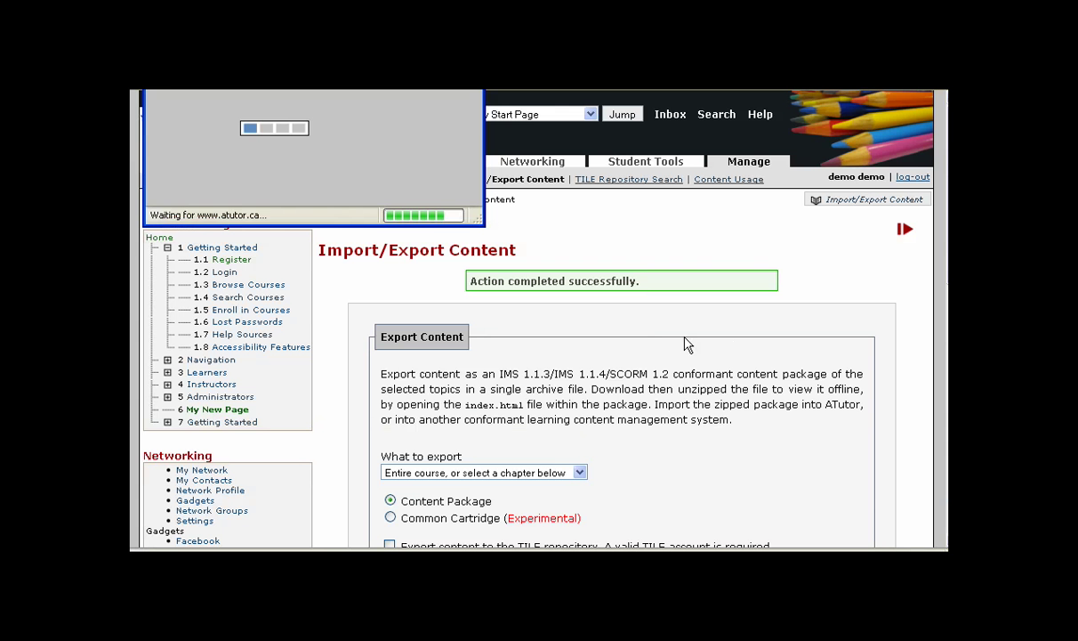
drag(259, 423, 193, 434)
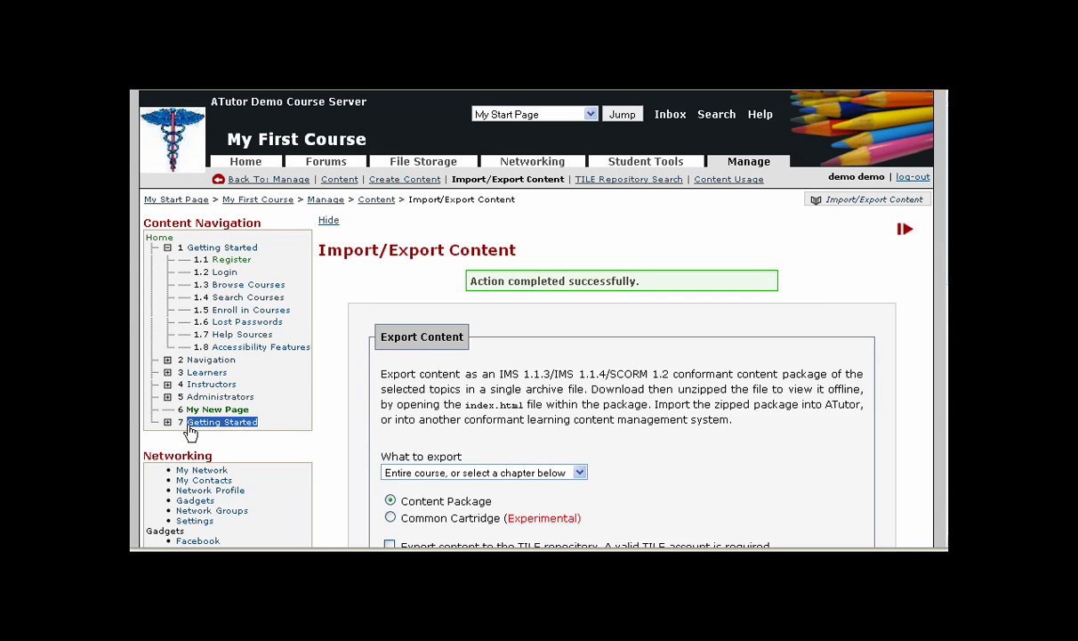
click(653, 381)
Create a backup of the course without a description, and open the backup file's download prompt, cancelling it without saving.
click(752, 169)
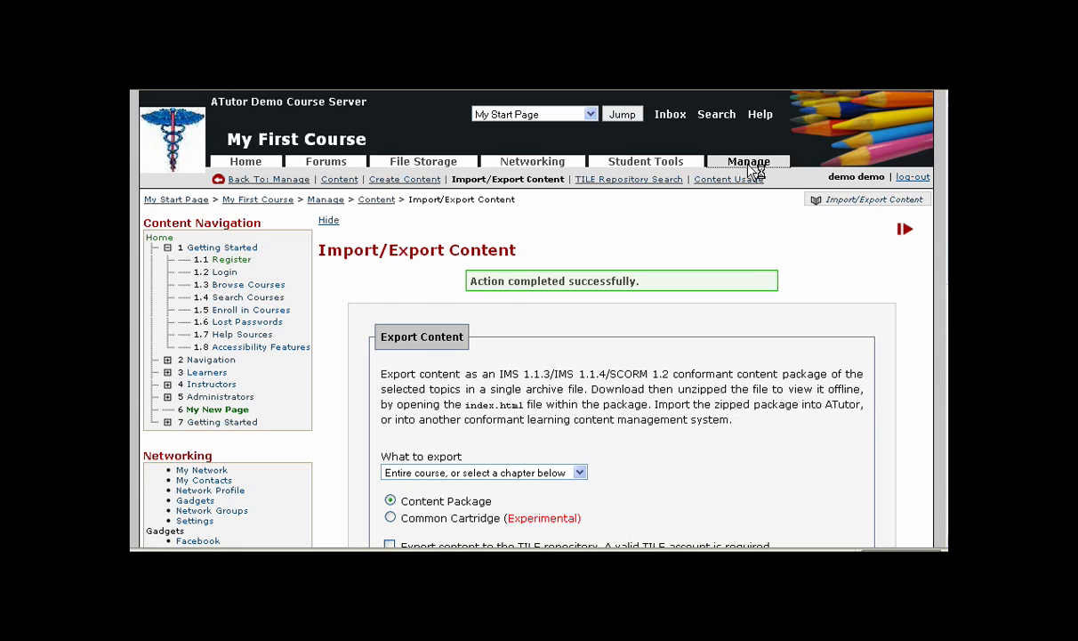
click(384, 345)
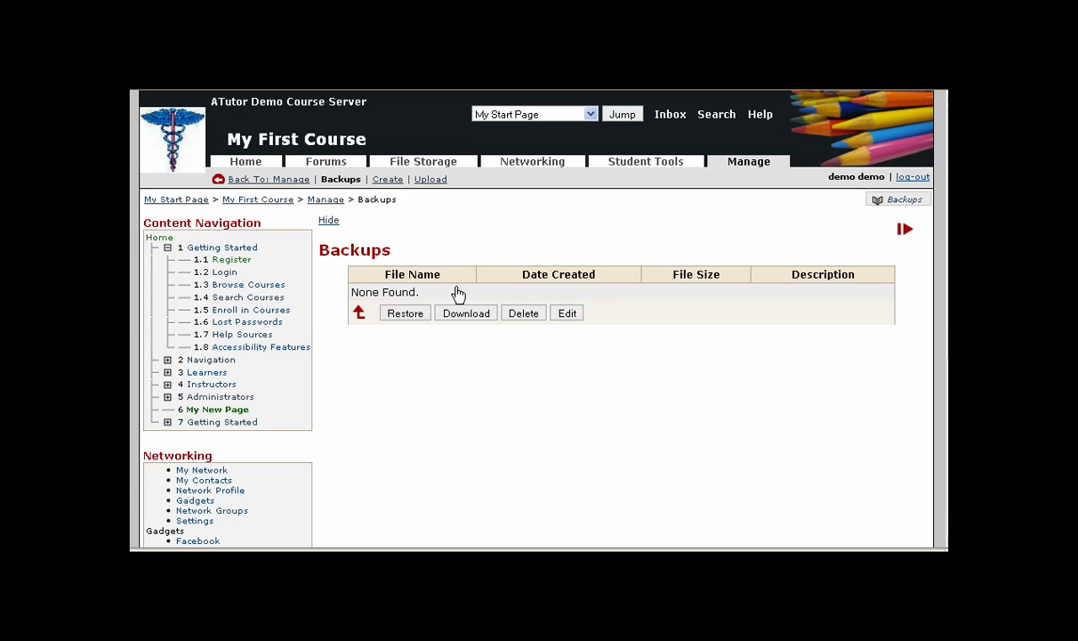
click(388, 180)
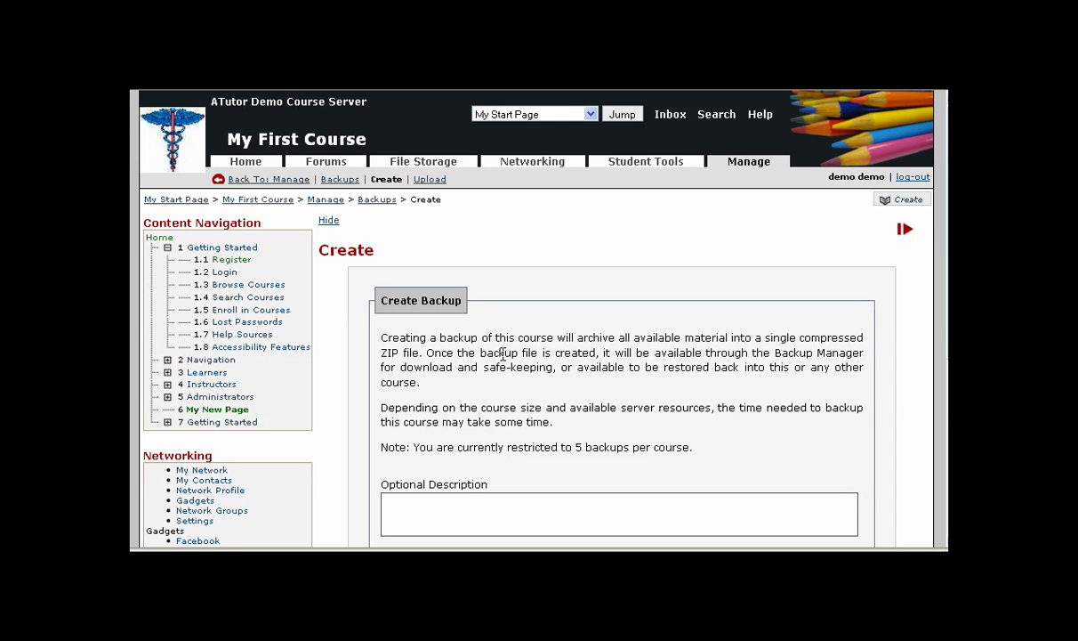
click(419, 514)
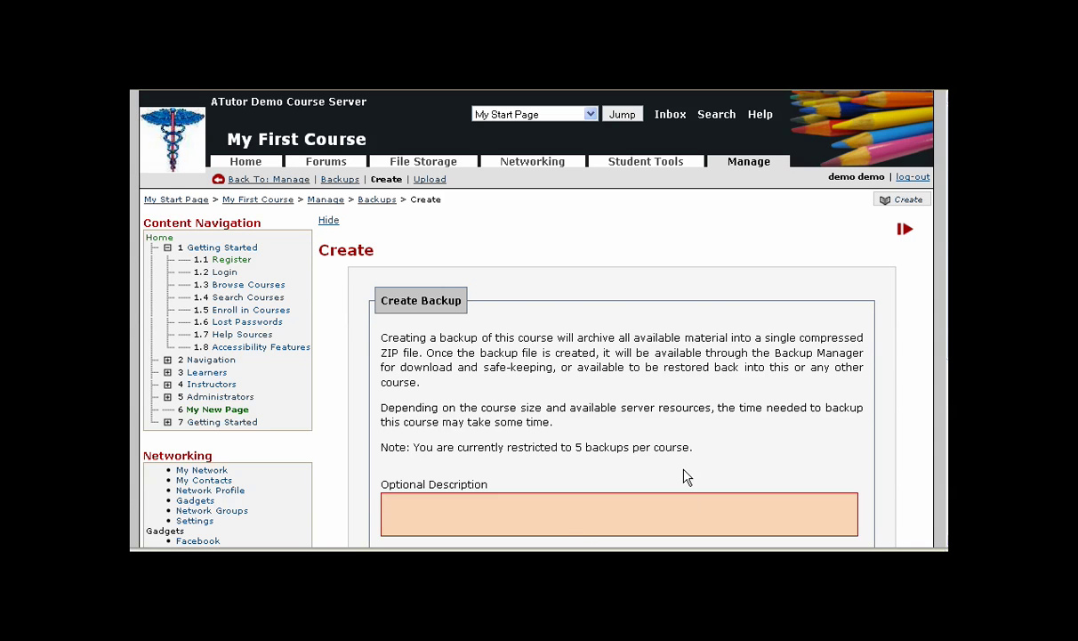
scroll(682, 463, down, 3)
click(805, 430)
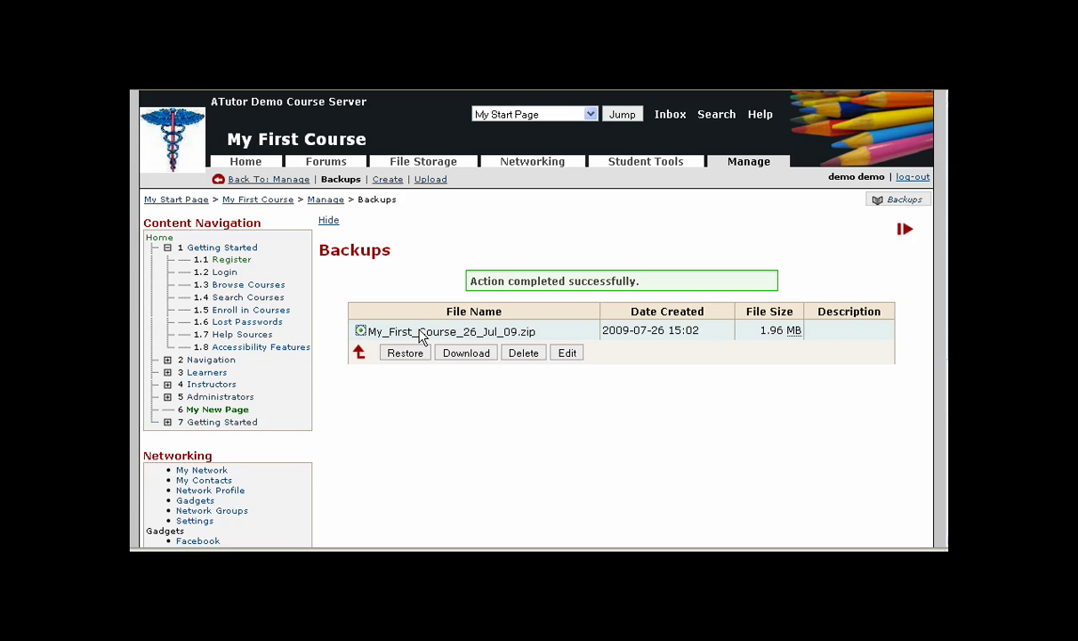
click(470, 355)
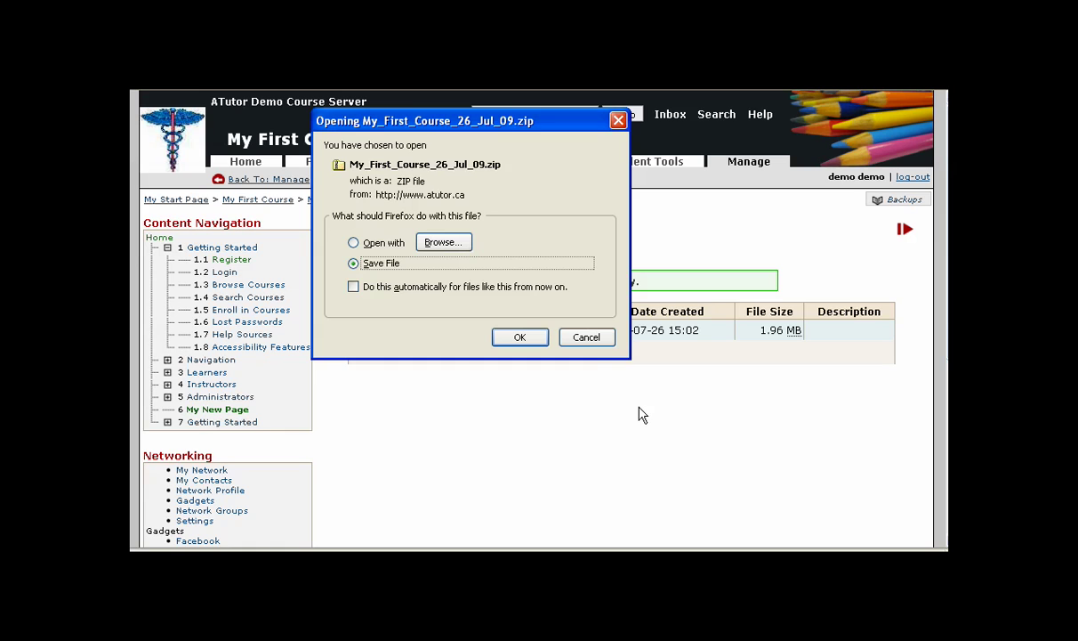
click(587, 338)
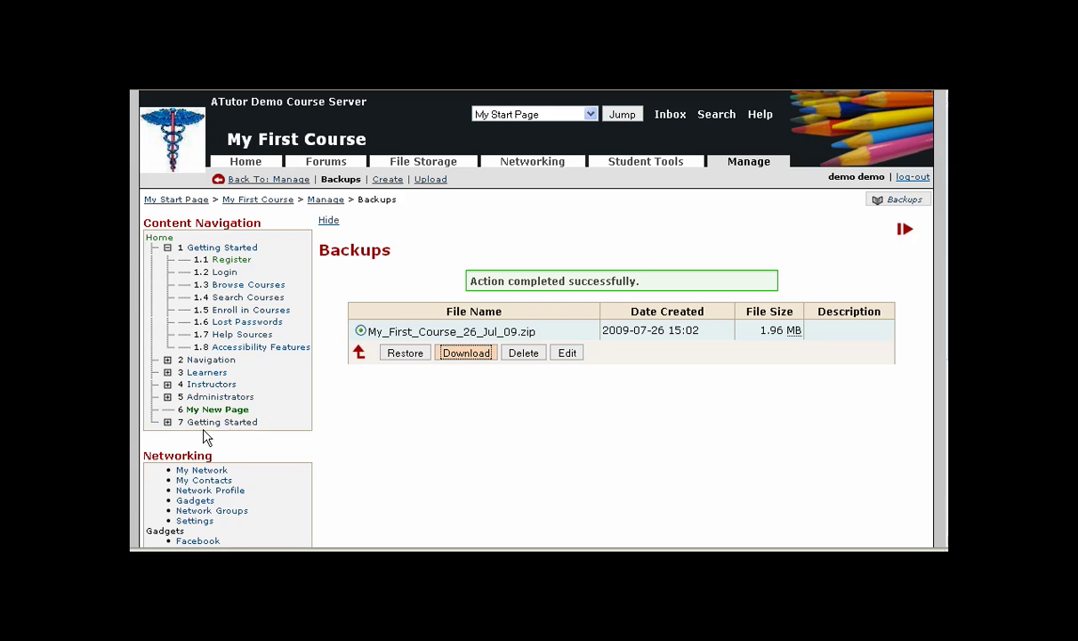
Restore all material from the My_First_Course_26_Jul_09.zip backup into the course and check the content navigation.
click(405, 354)
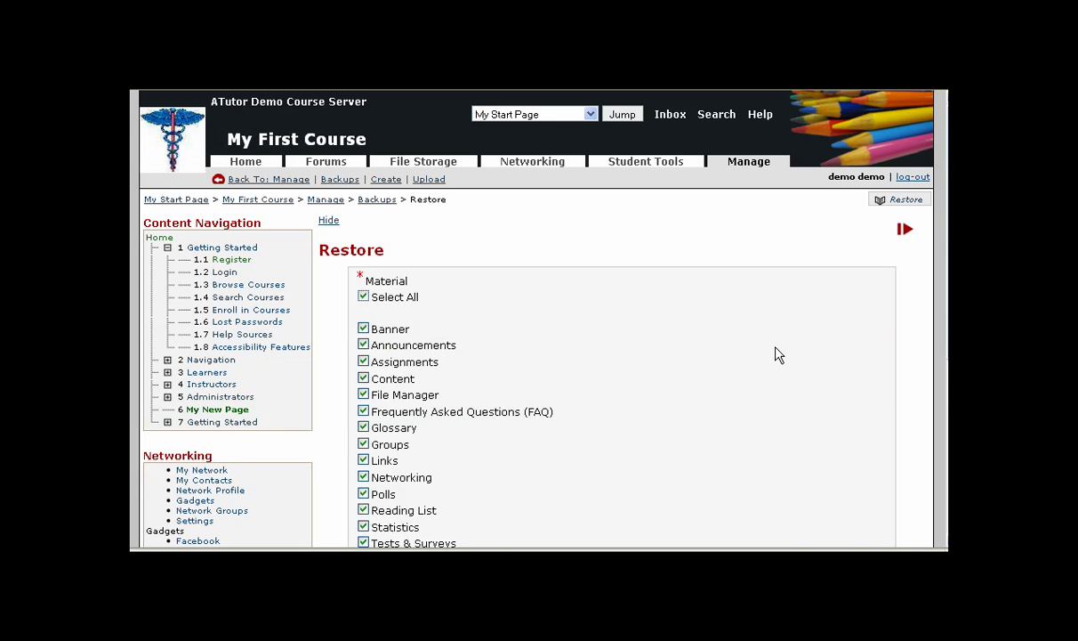
scroll(778, 354, down, 3)
click(814, 417)
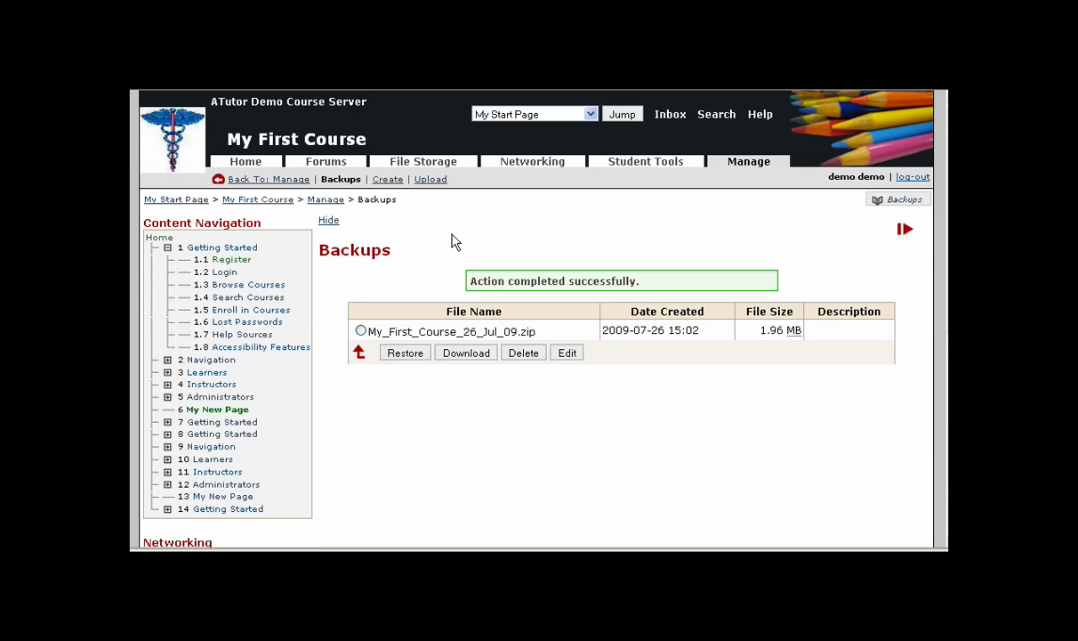
scroll(435, 228, down, 3)
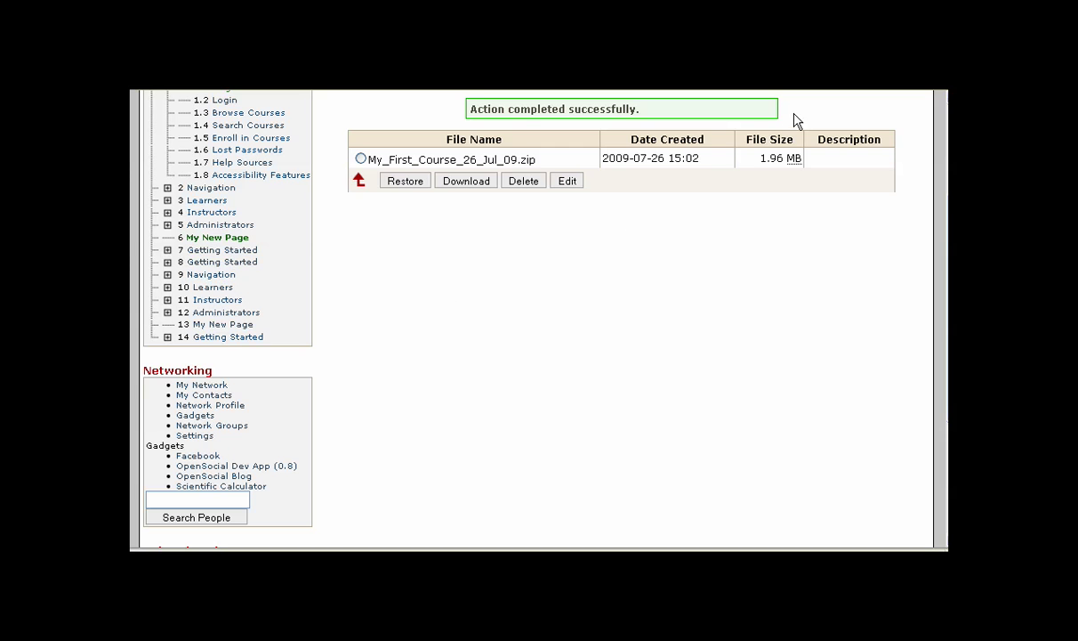
scroll(863, 178, up, 4)
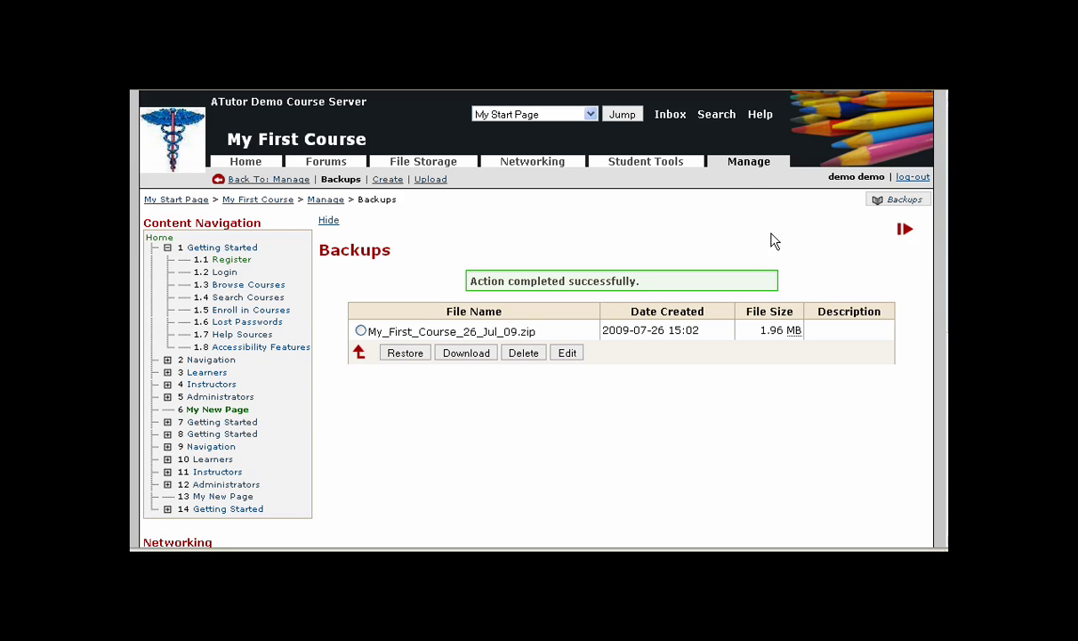
Look through the course management tools and create a forum titled "My Forum".
click(750, 165)
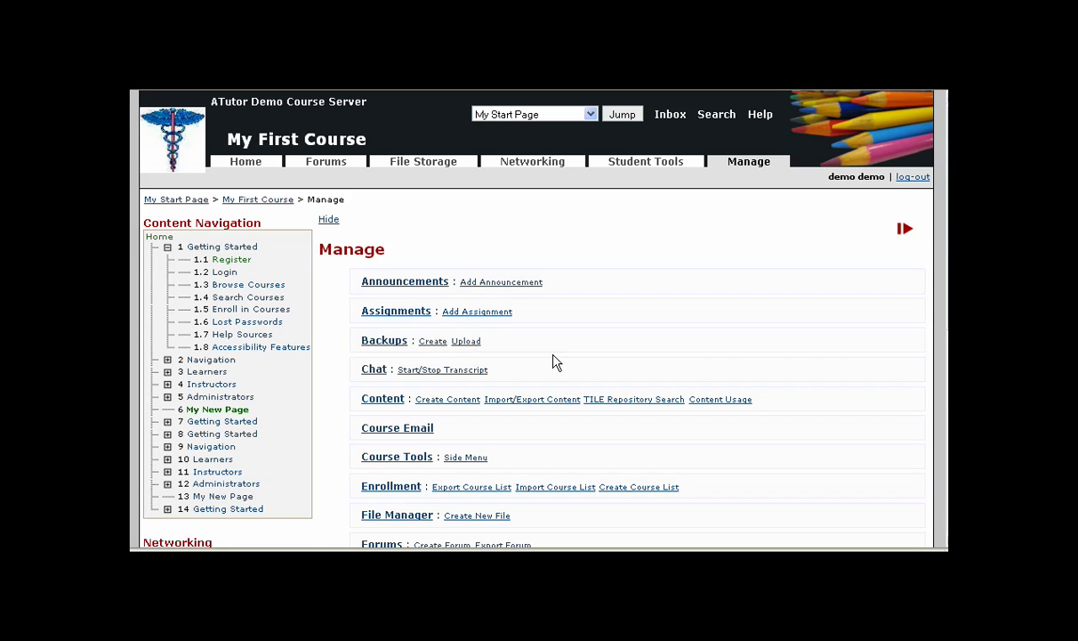
scroll(539, 340, down, 3)
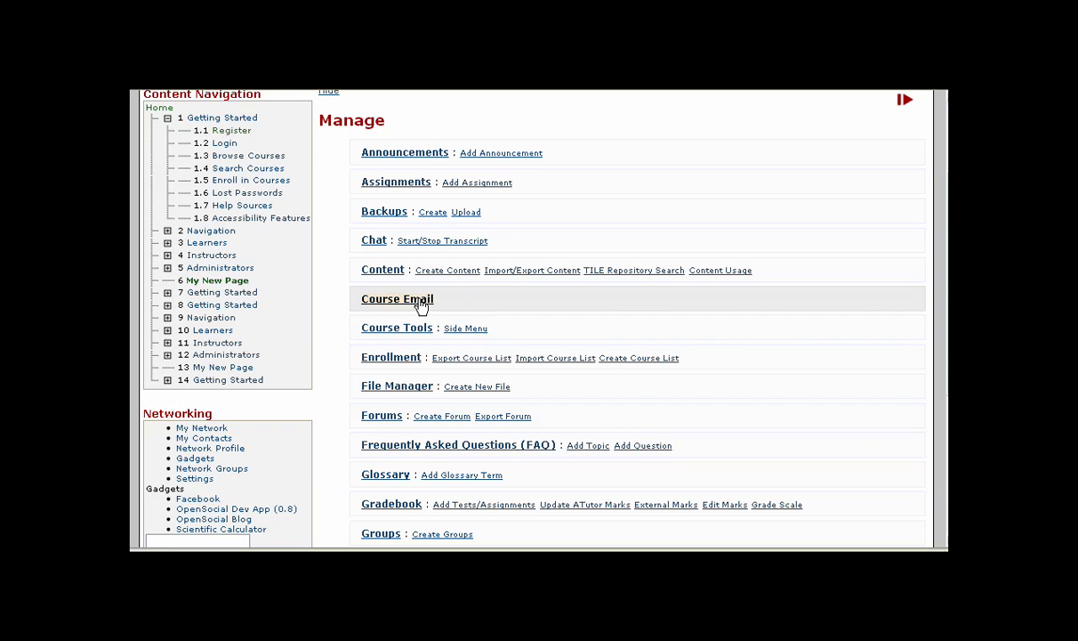
mouse_move(376, 302)
mouse_down()
mouse_move(438, 308)
mouse_move(366, 308)
mouse_up()
click(454, 301)
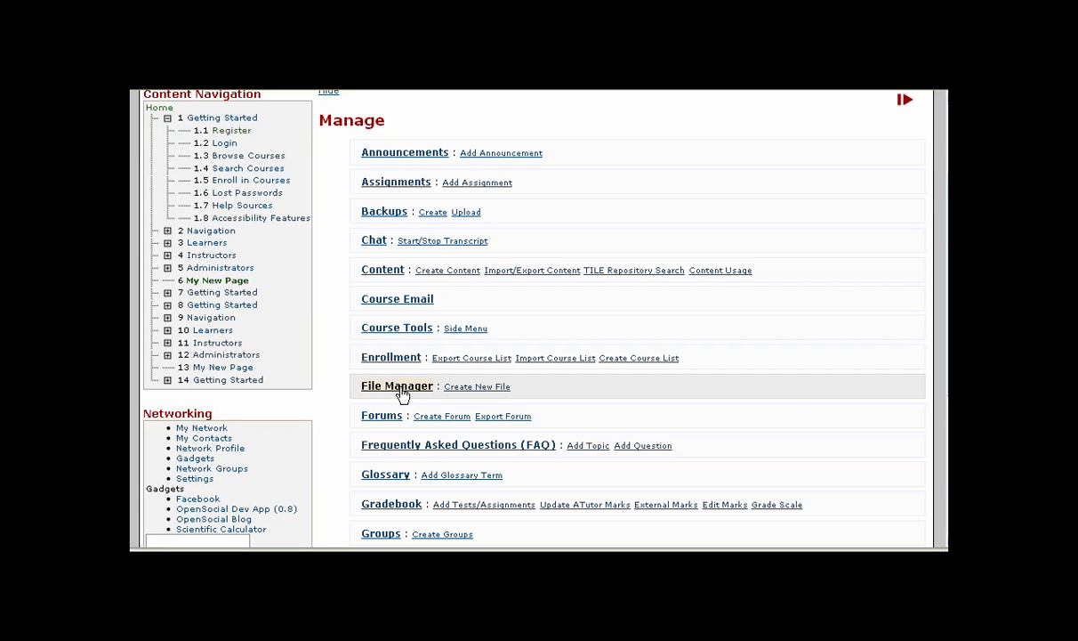
scroll(604, 418, down, 3)
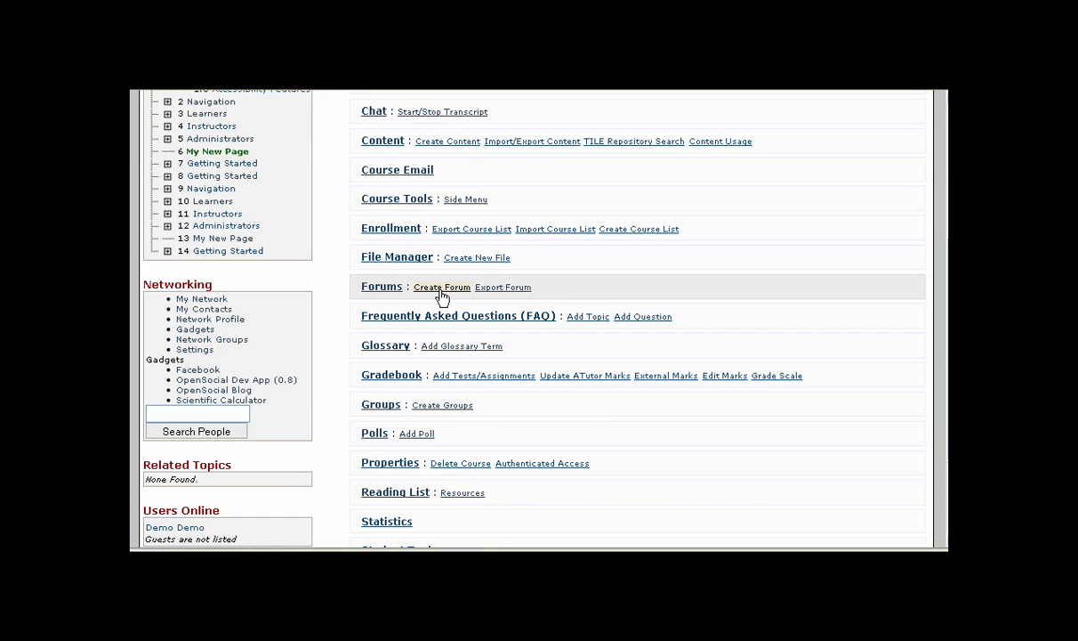
click(440, 288)
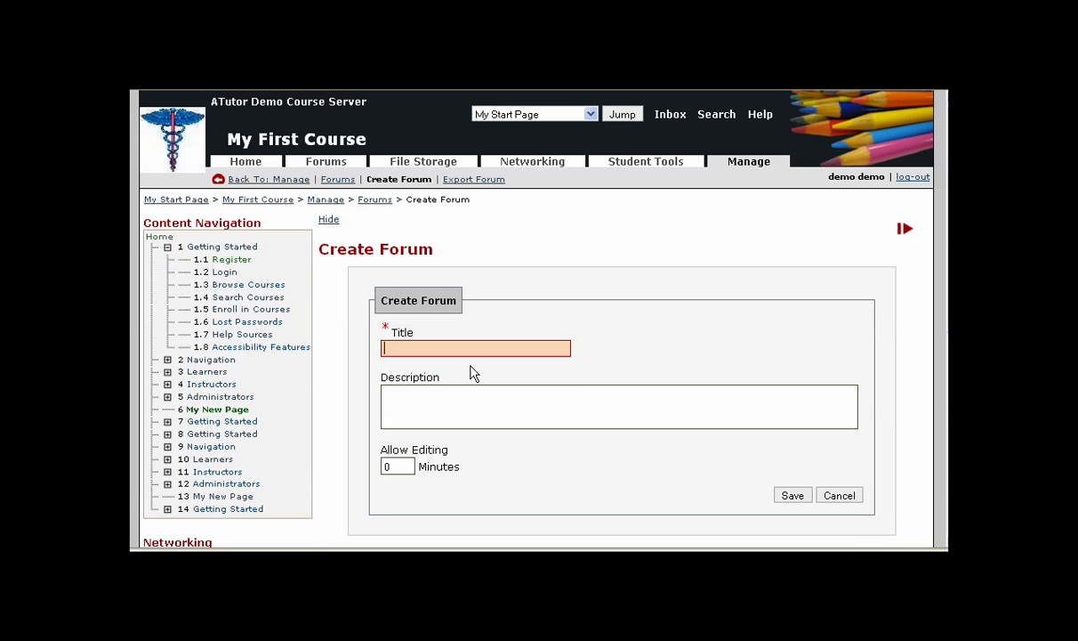
click(418, 349)
text(My Forum)
key(Return)
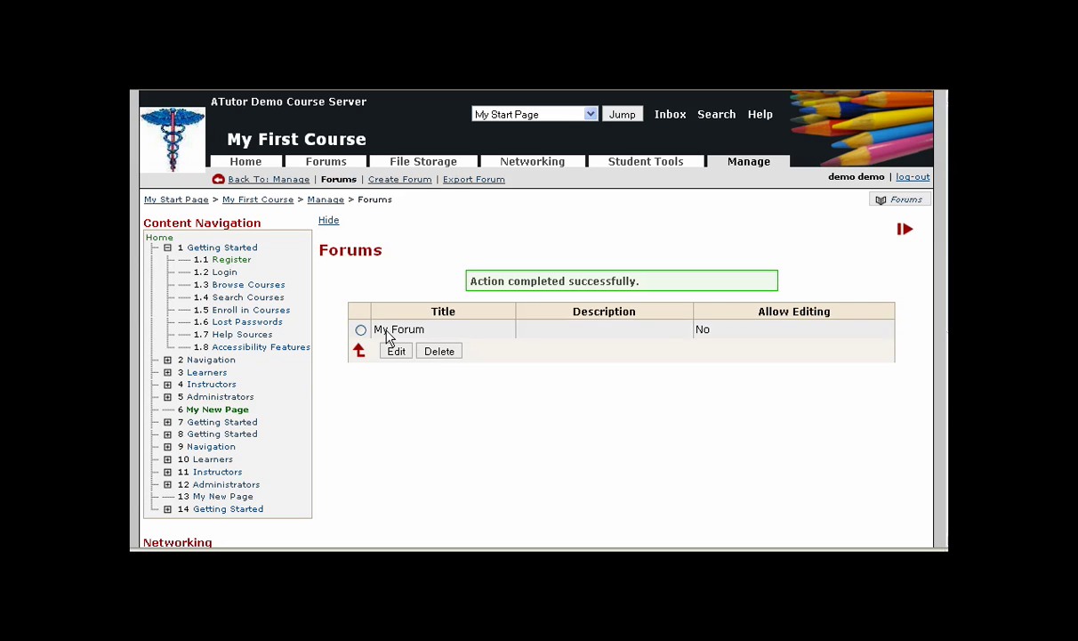
Post a new thread in My Forum with the subject "My First Post" and the body "Hello World".
click(326, 165)
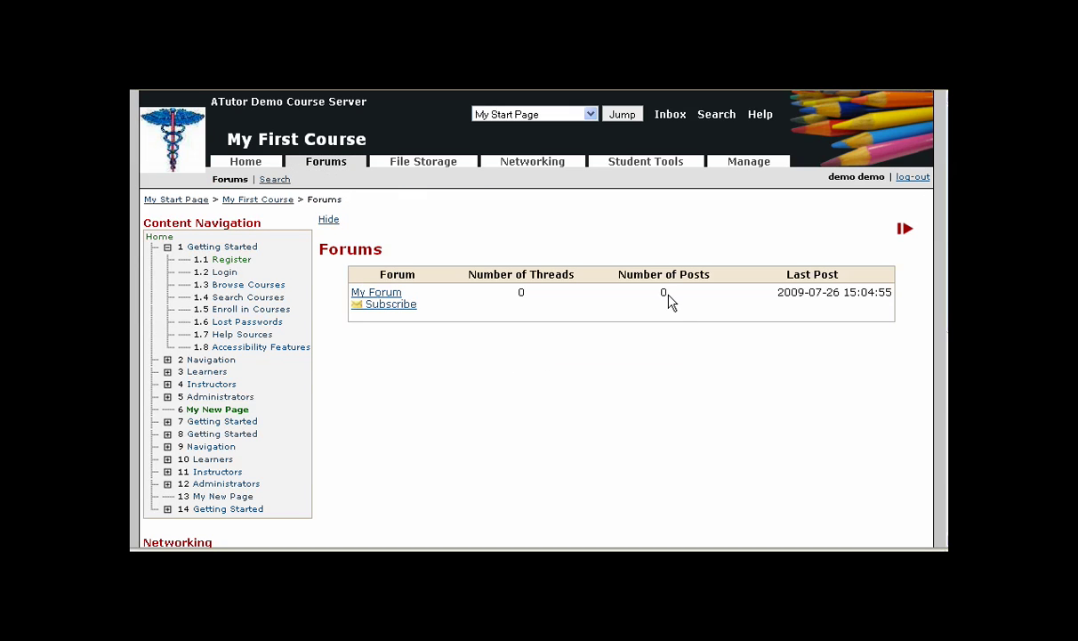
click(382, 294)
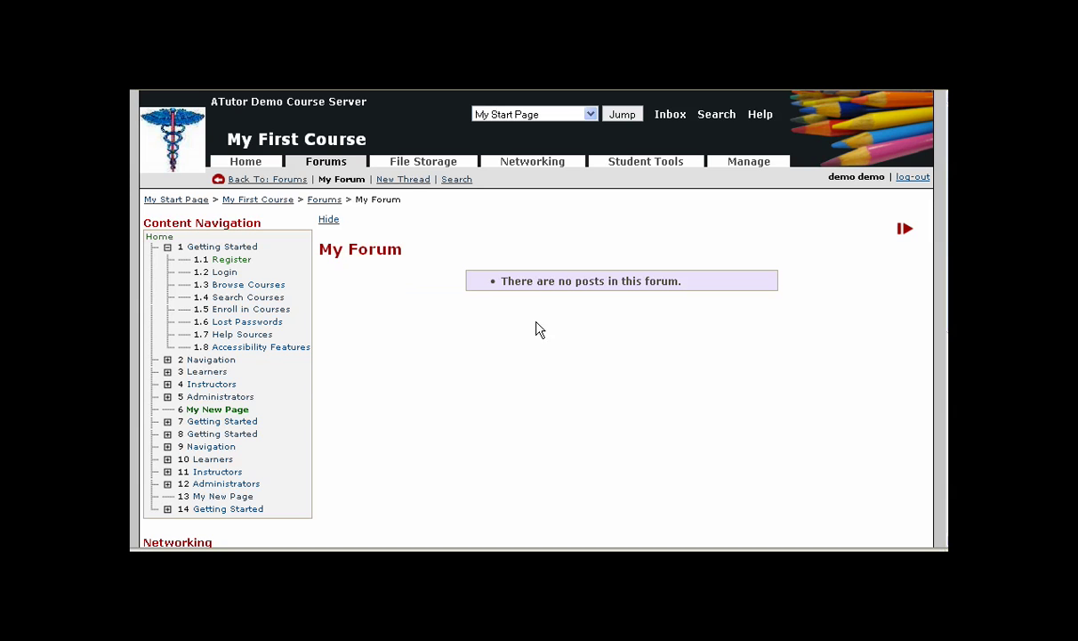
click(403, 179)
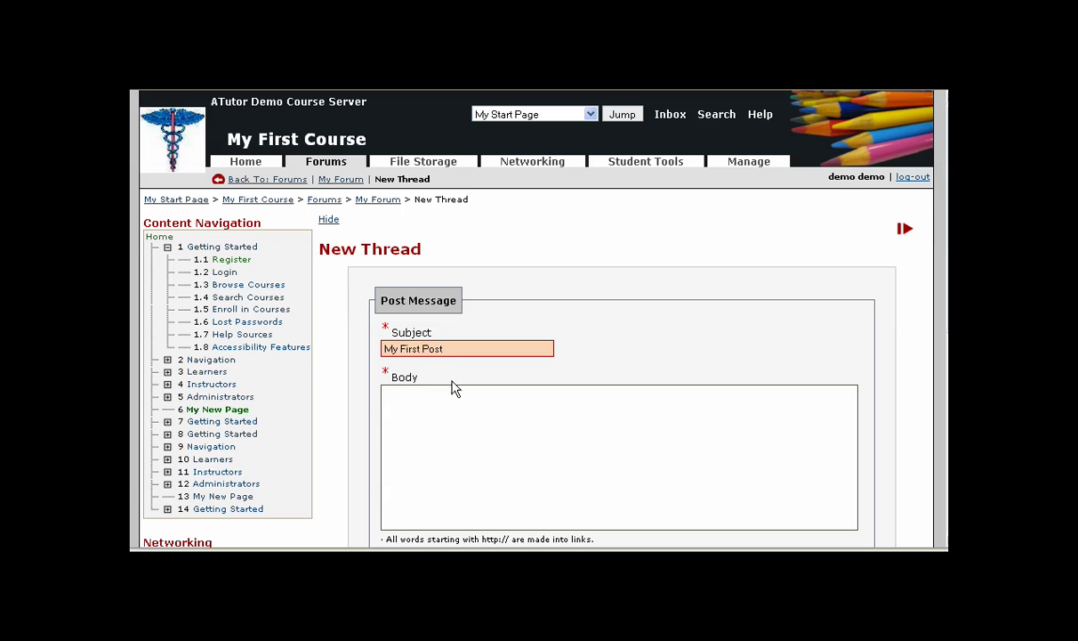
click(449, 410)
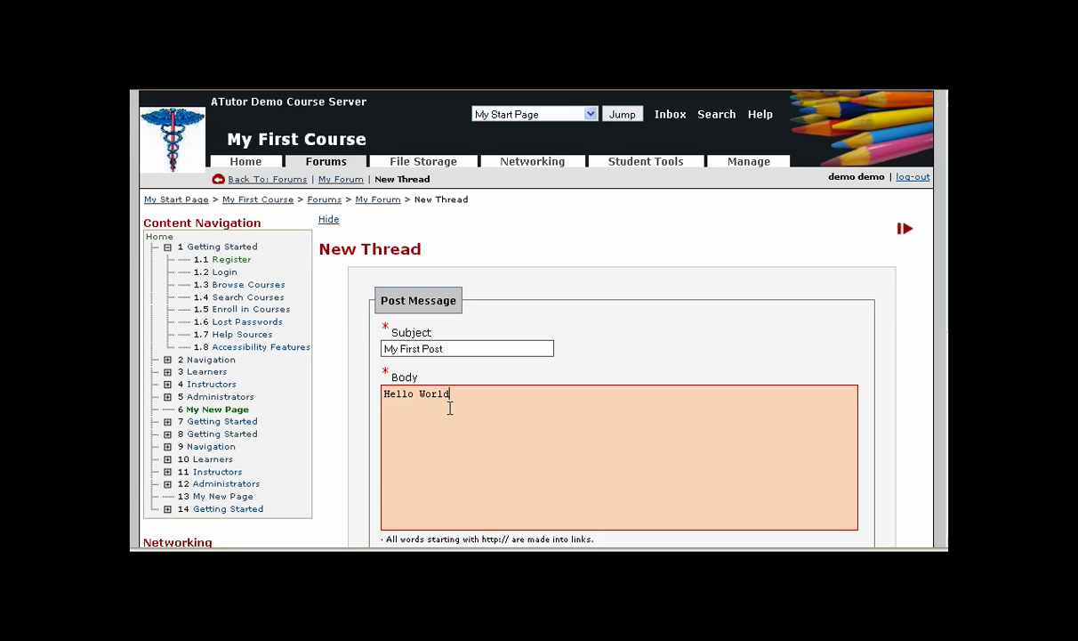
scroll(638, 378, down, 2)
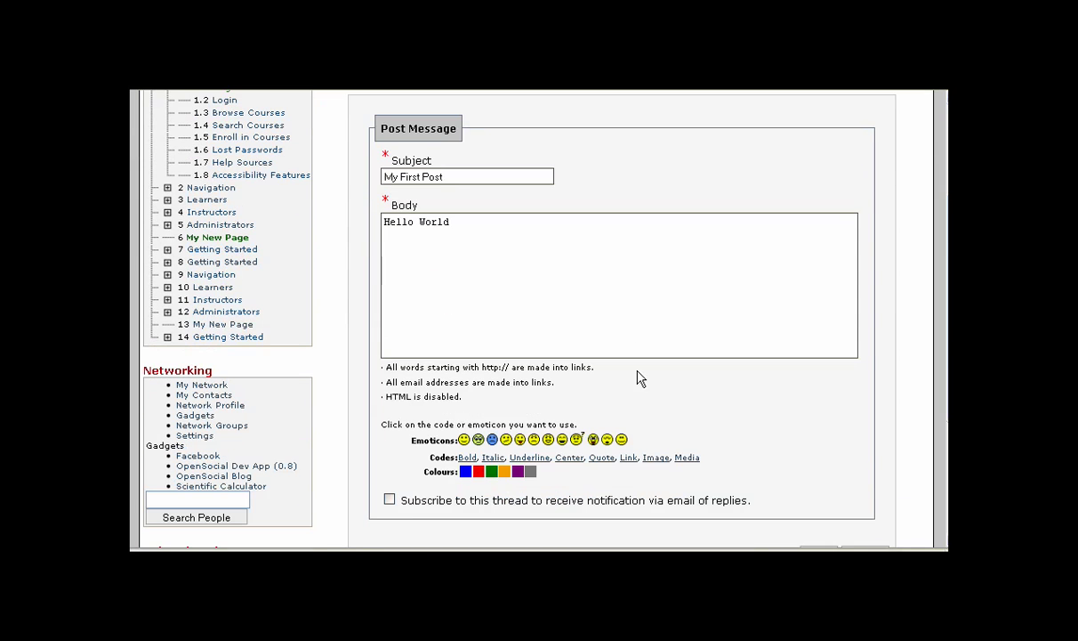
scroll(703, 445, down, 1)
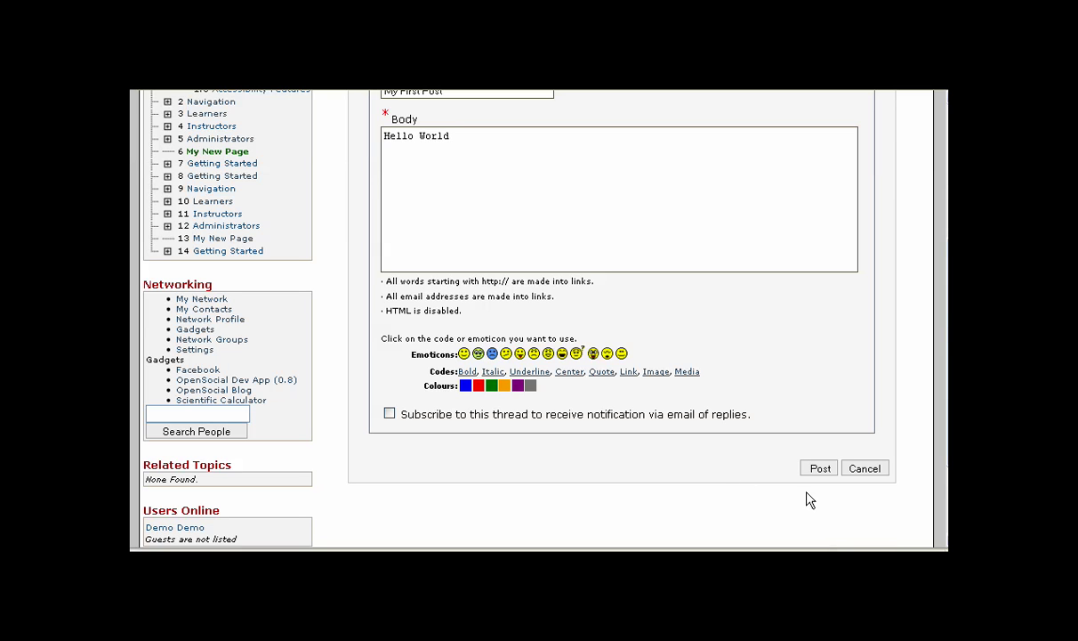
click(819, 470)
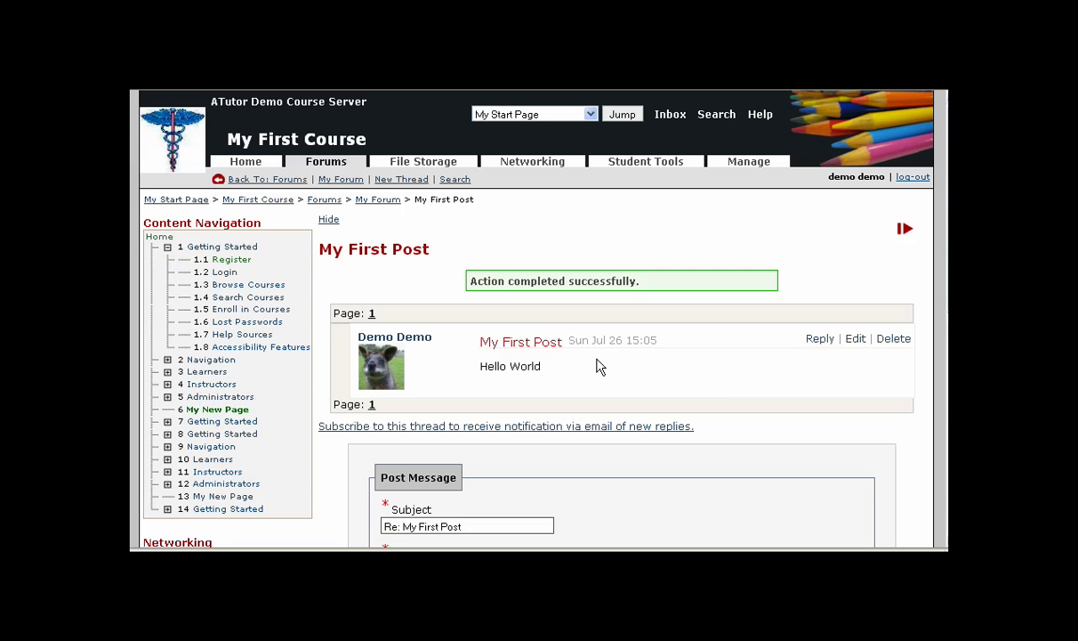
Open the course's Tests & Surveys list and open the first Administrators Quiz for editing.
click(749, 165)
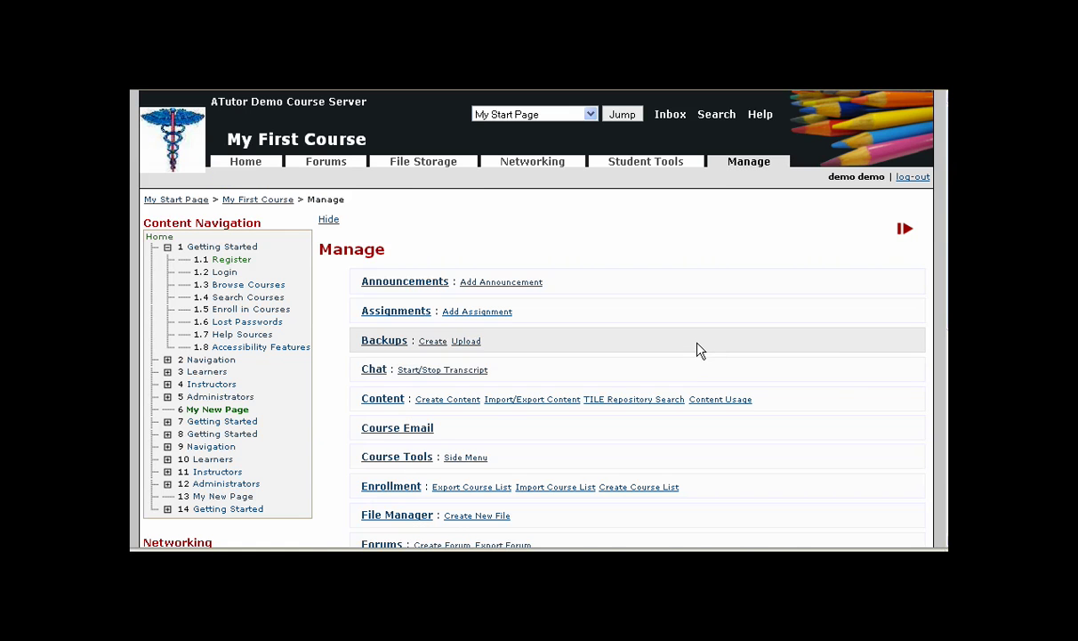
scroll(698, 351, down, 3)
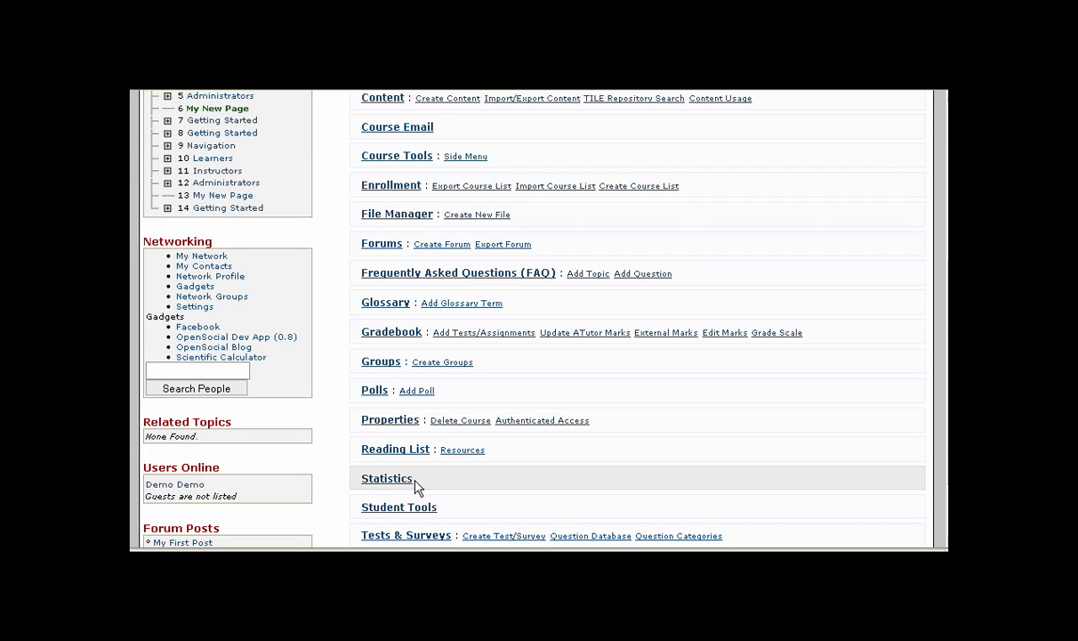
scroll(484, 499, down, 2)
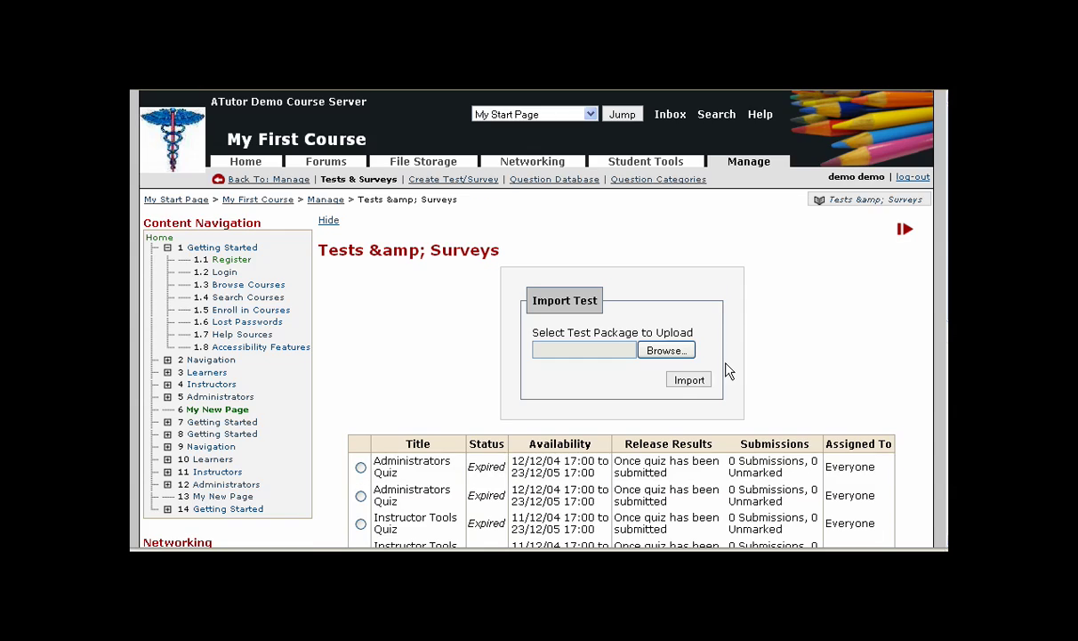
scroll(728, 370, down, 5)
scroll(720, 370, up, 2)
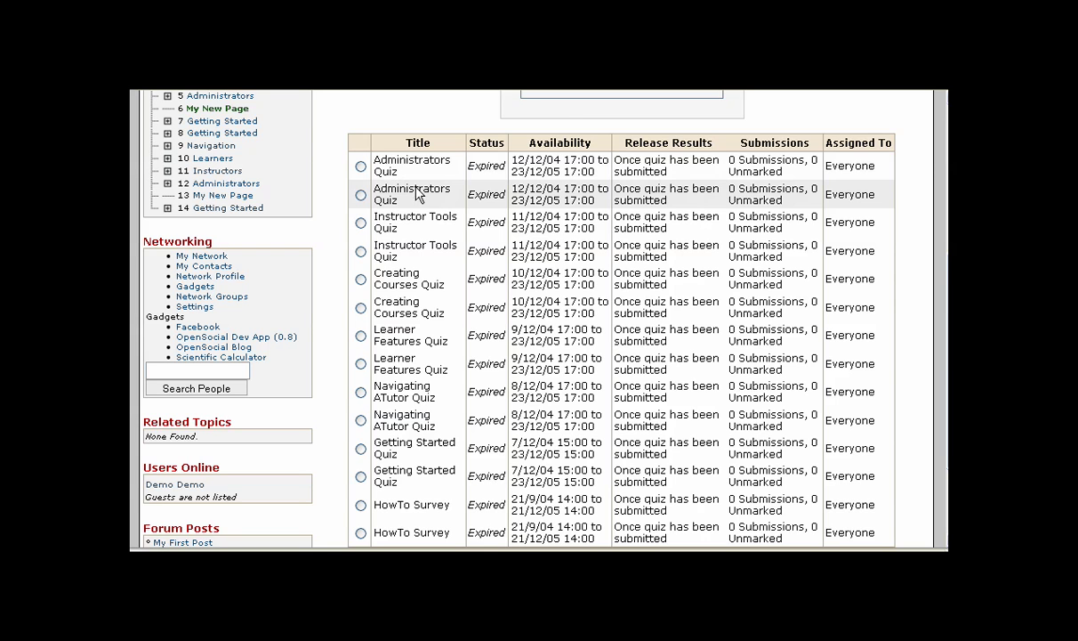
click(360, 166)
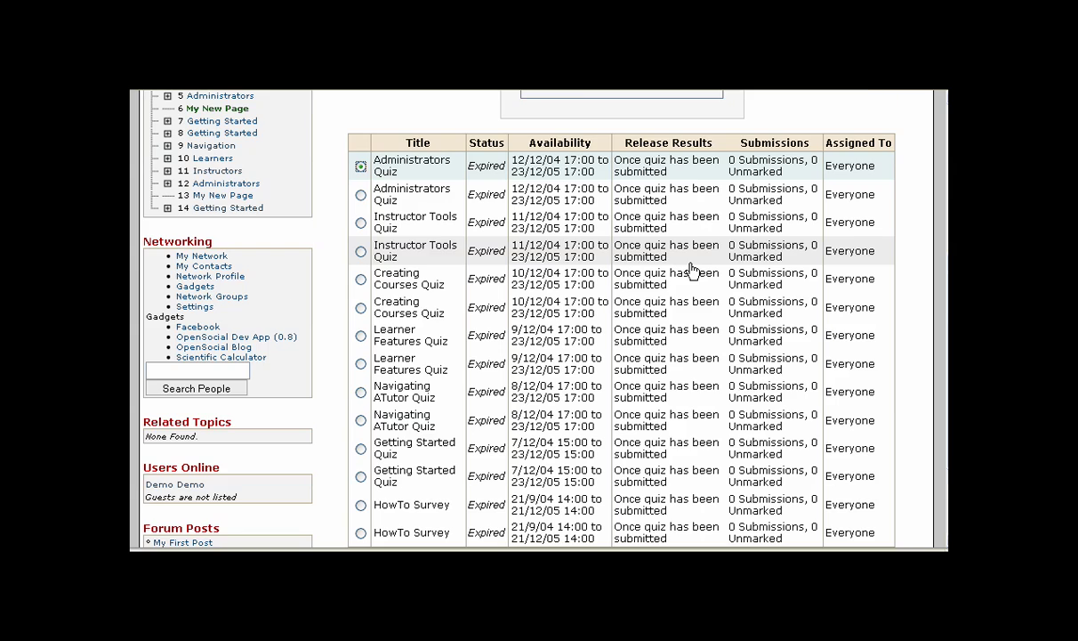
scroll(691, 268, down, 3)
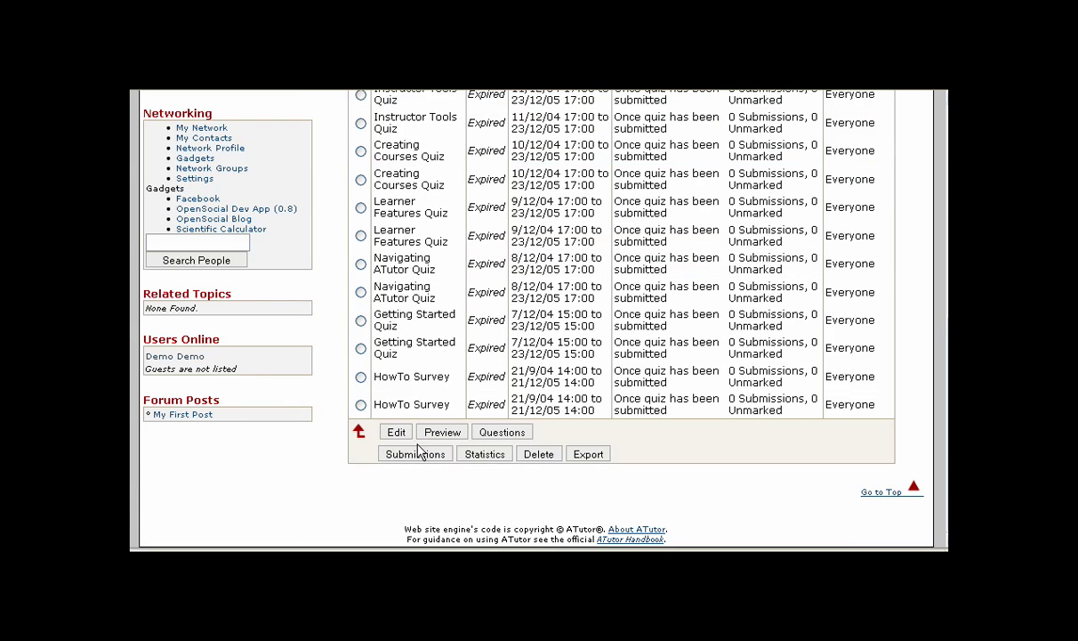
click(396, 432)
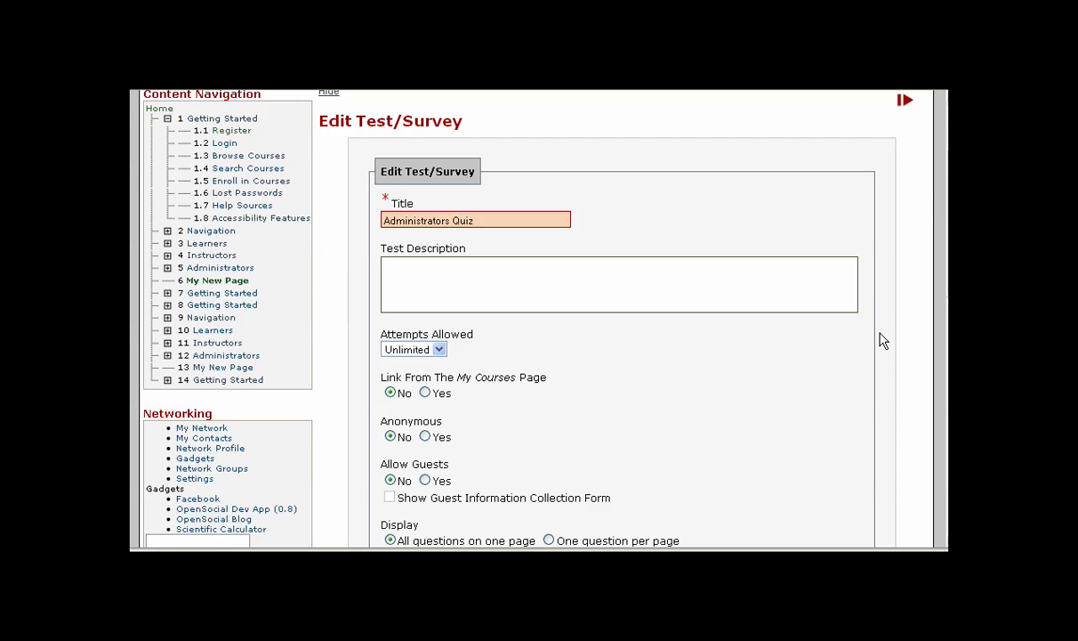
Review the Administrators Quiz properties and the Attempts Allowed choices, keeping Unlimited selected.
scroll(881, 339, down, 3)
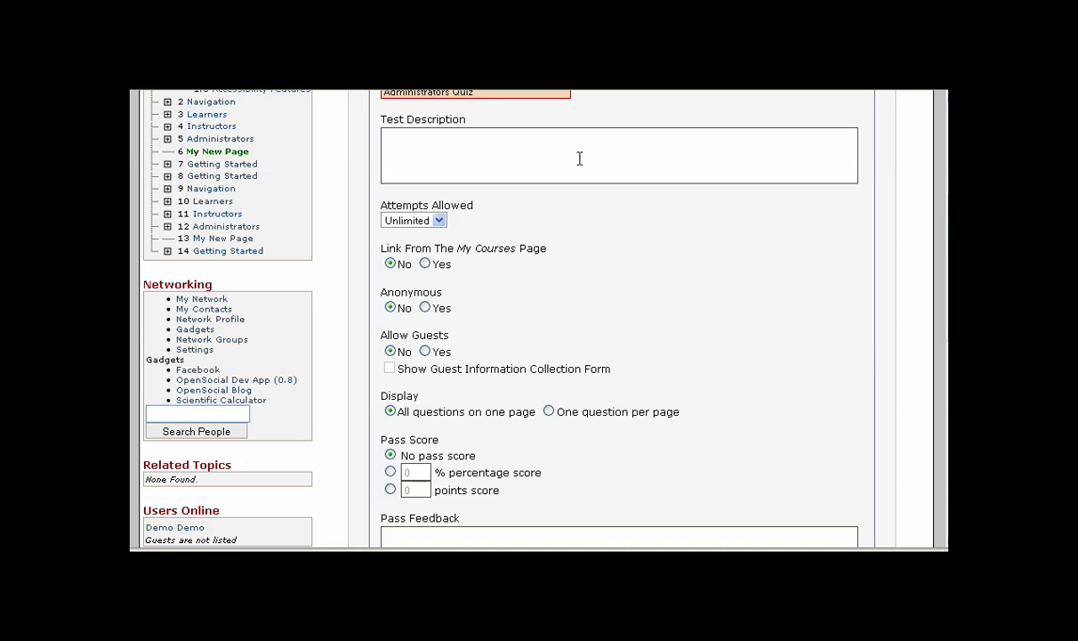
scroll(477, 106, up, 1)
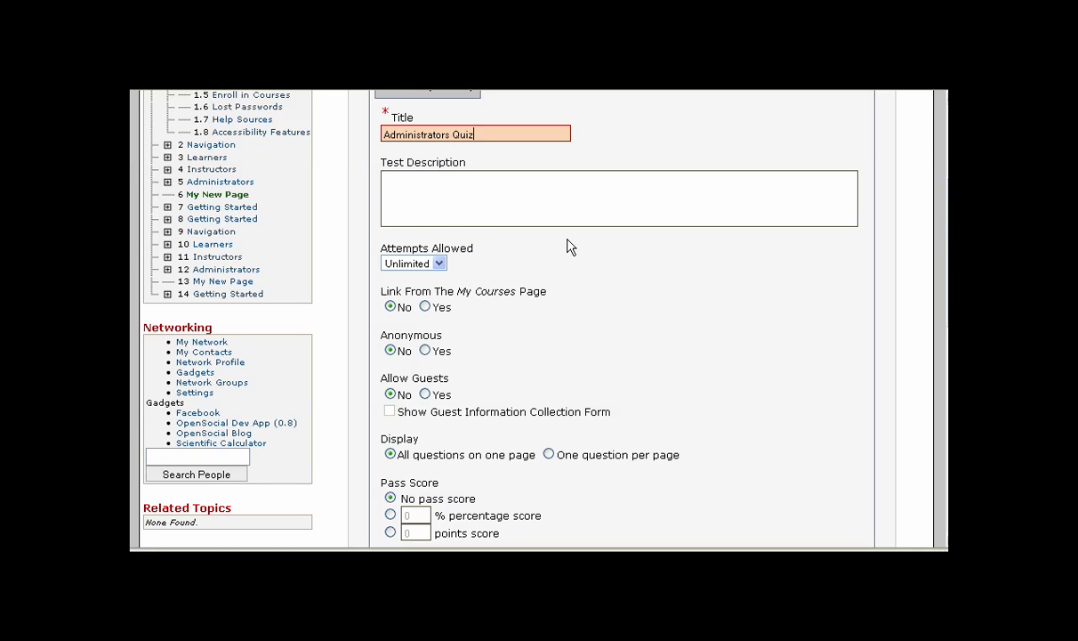
click(439, 264)
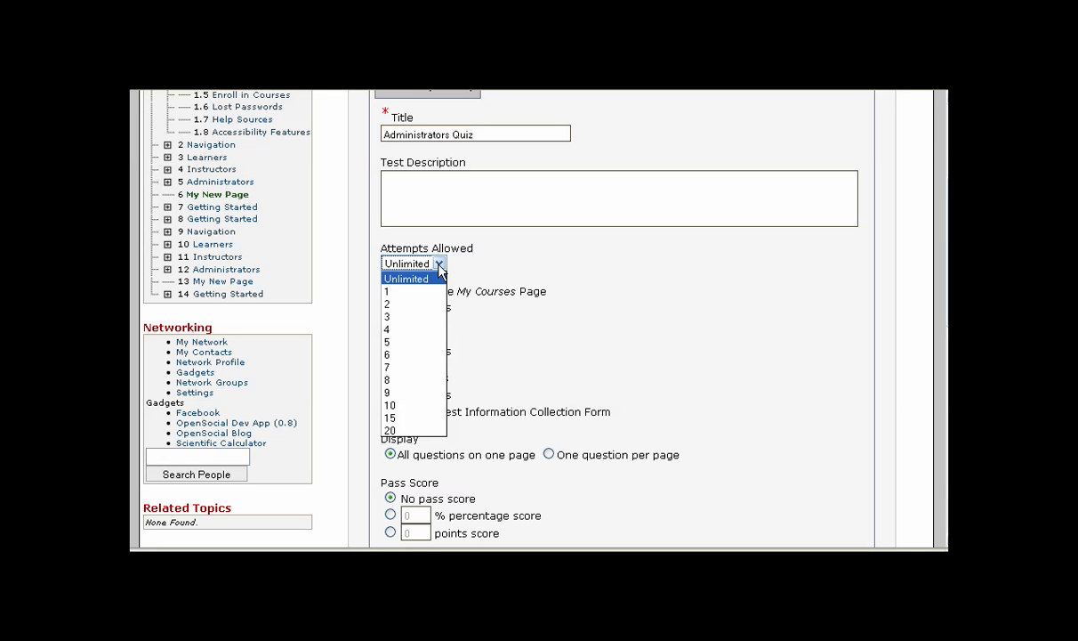
click(437, 280)
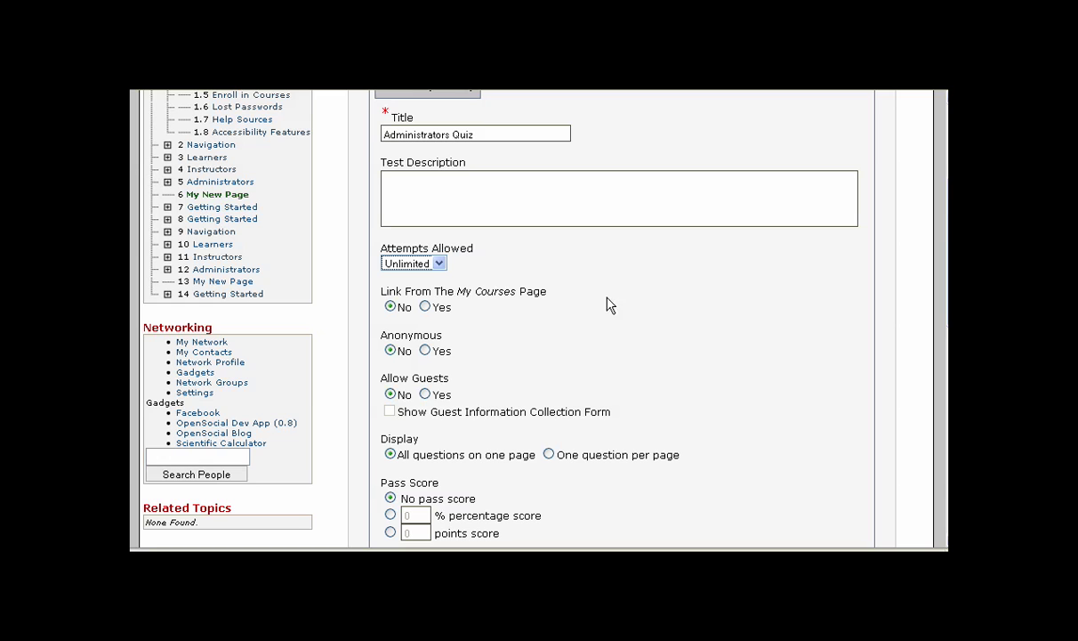
Examine the quiz's Attempts Allowed choices and its remaining settings, including guest access, pass score, feedback, result release, randomization, dates and instructions.
click(439, 264)
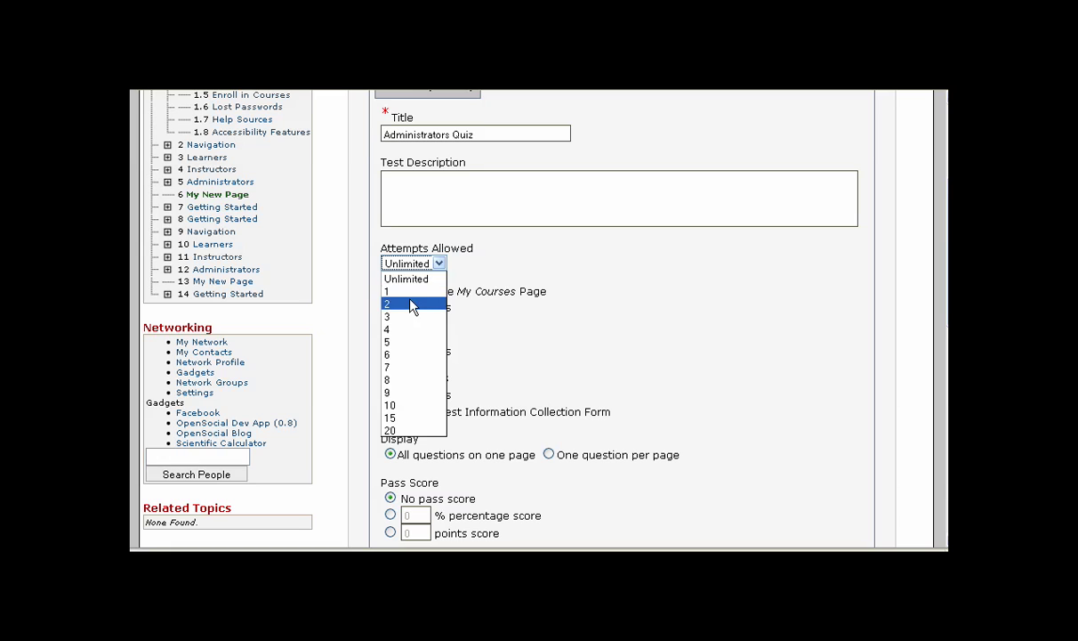
click(700, 330)
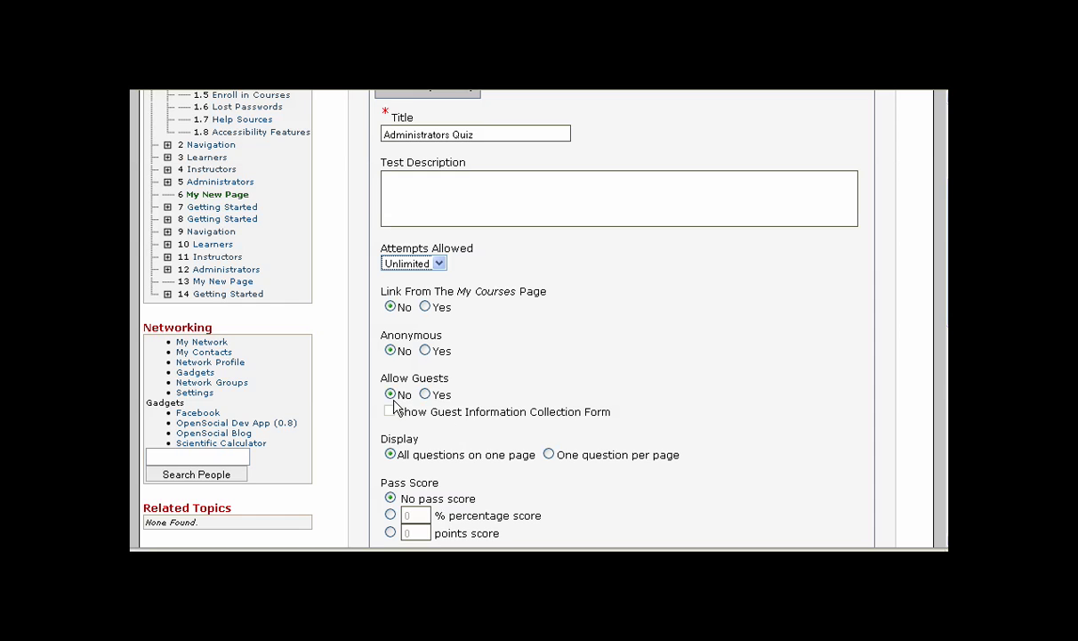
scroll(596, 365, down, 3)
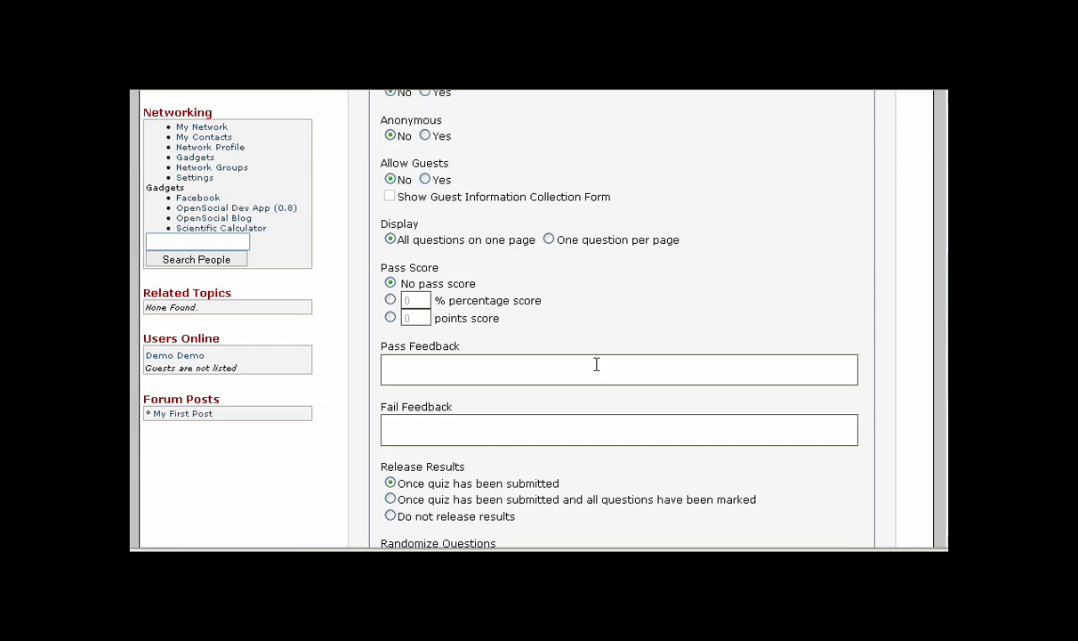
scroll(595, 365, down, 3)
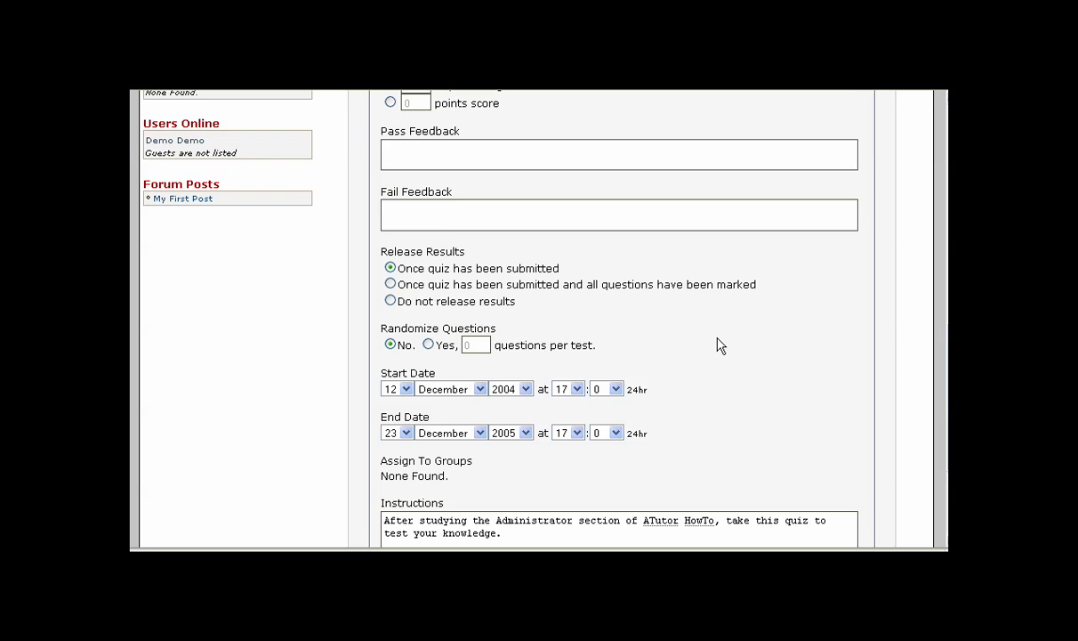
scroll(721, 346, down, 1)
scroll(721, 345, down, 1)
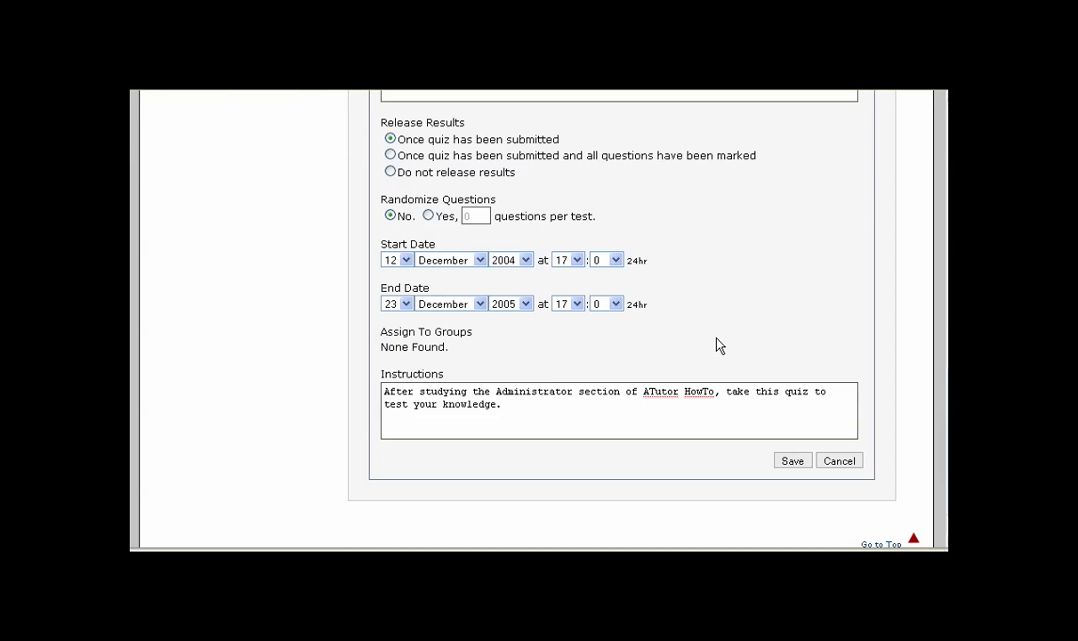
scroll(810, 331, up, 4)
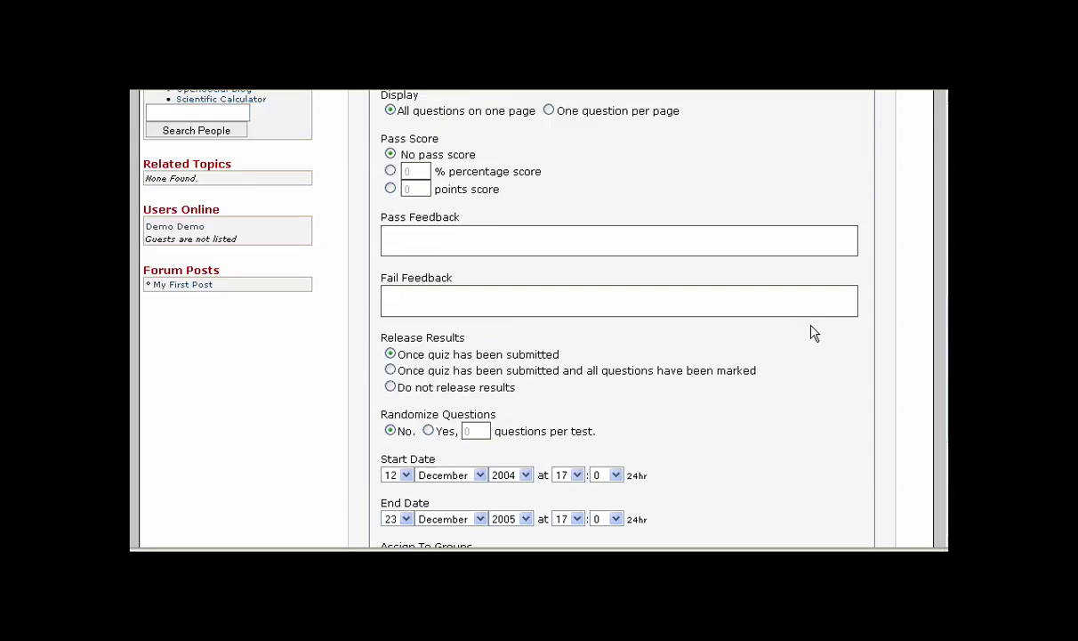
scroll(809, 327, up, 4)
scroll(812, 332, up, 2)
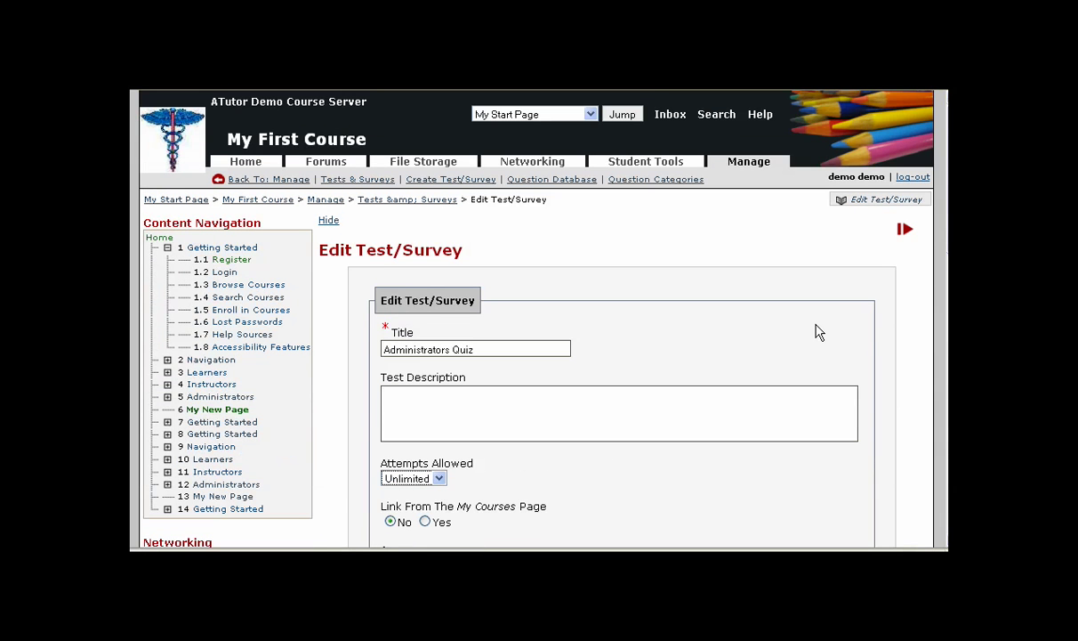
Consult the handbook page on creating and editing tests and surveys, then close it.
click(869, 203)
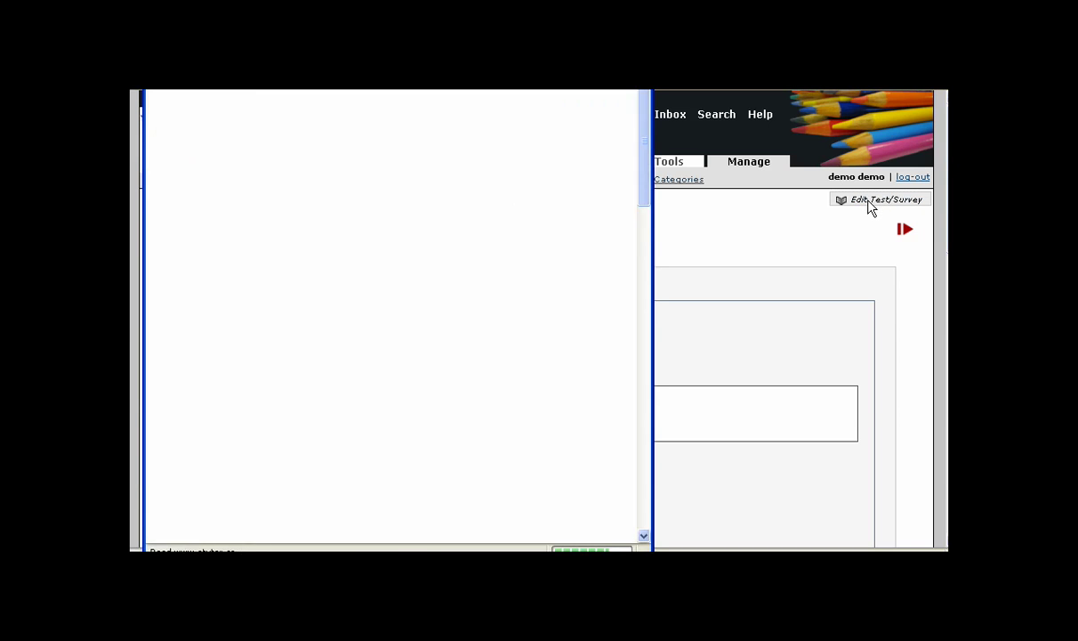
mouse_move(644, 121)
mouse_down()
mouse_move(644, 431)
mouse_move(642, 123)
mouse_up()
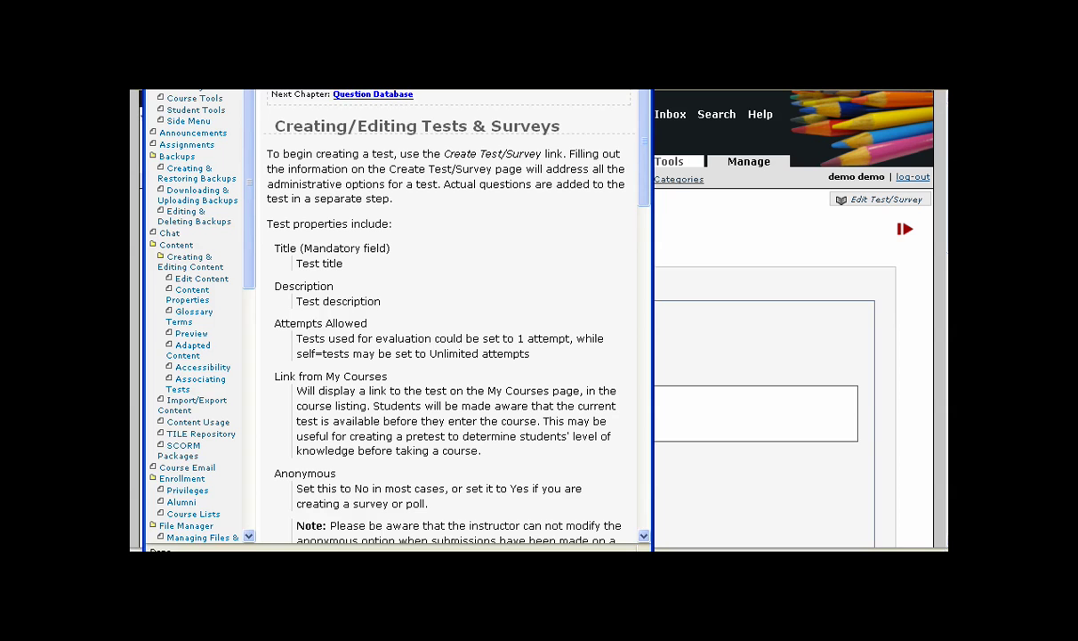
key(alt+F4)
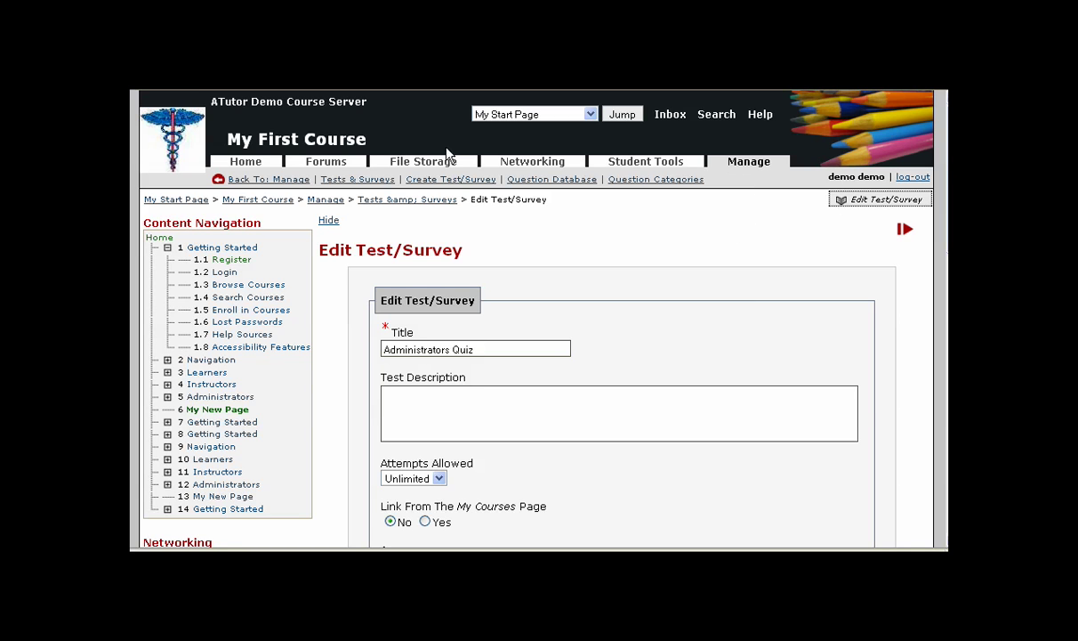
Return to the course's home page and open the official ATutor Handbook linked in its footer.
click(249, 166)
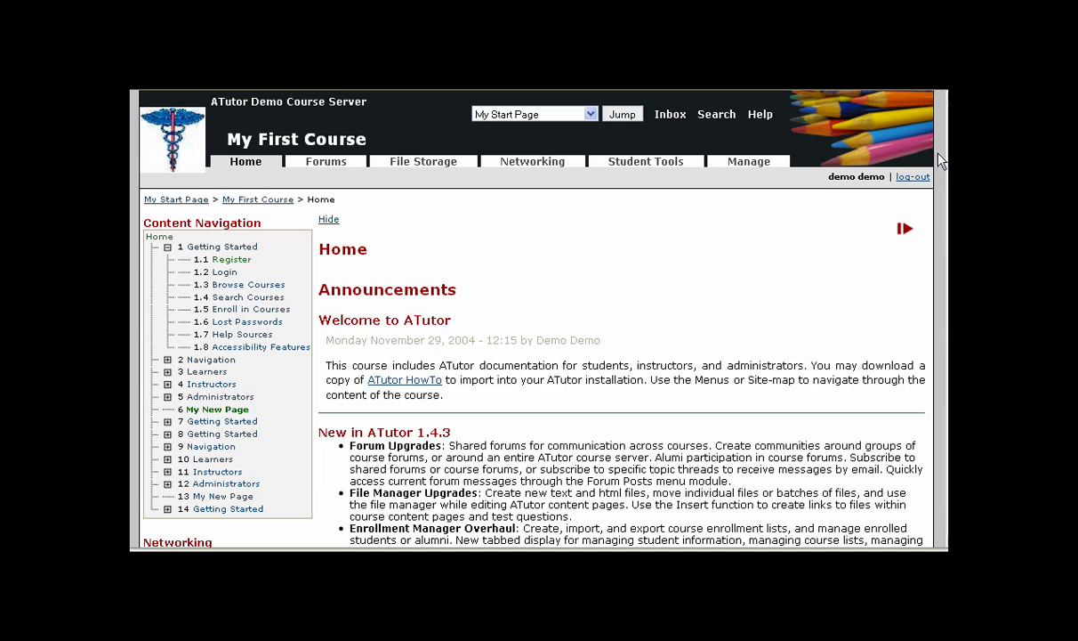
scroll(931, 409, down, 15)
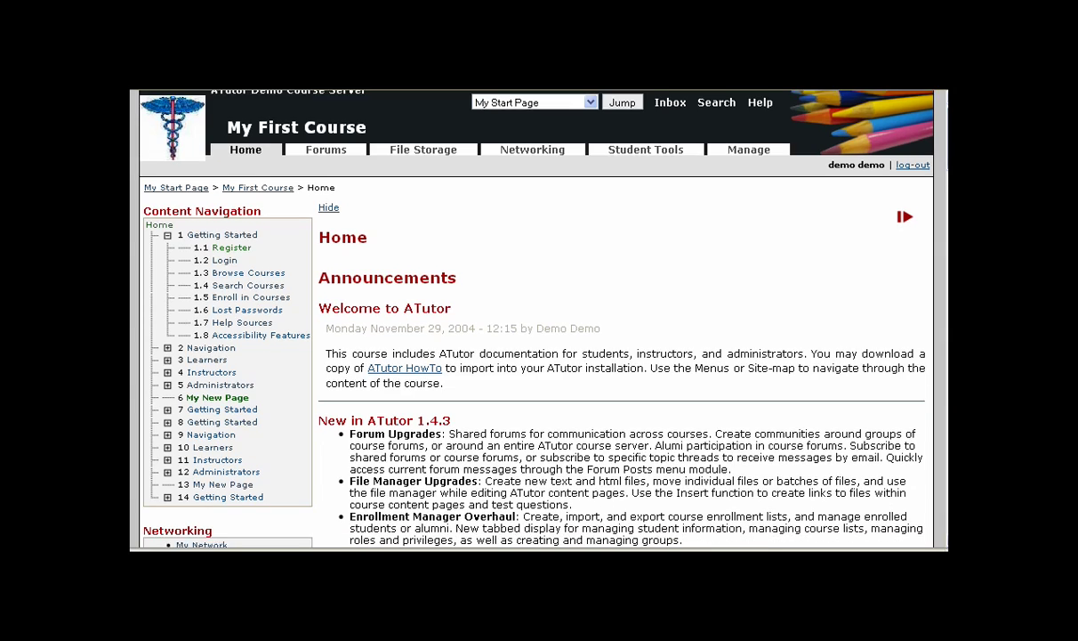
scroll(932, 409, down, 10)
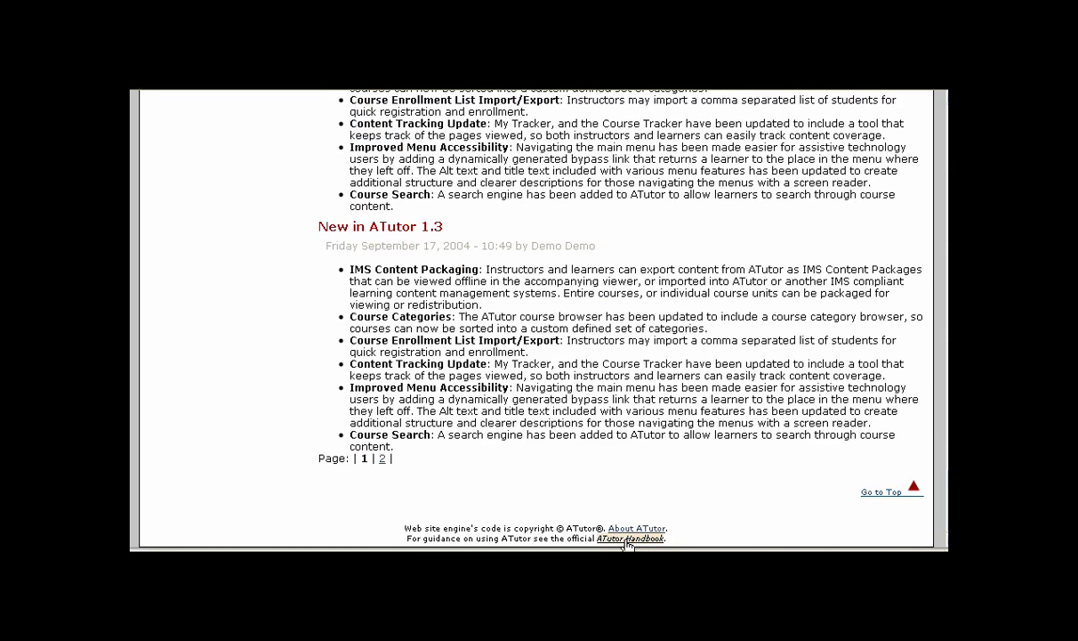
click(626, 539)
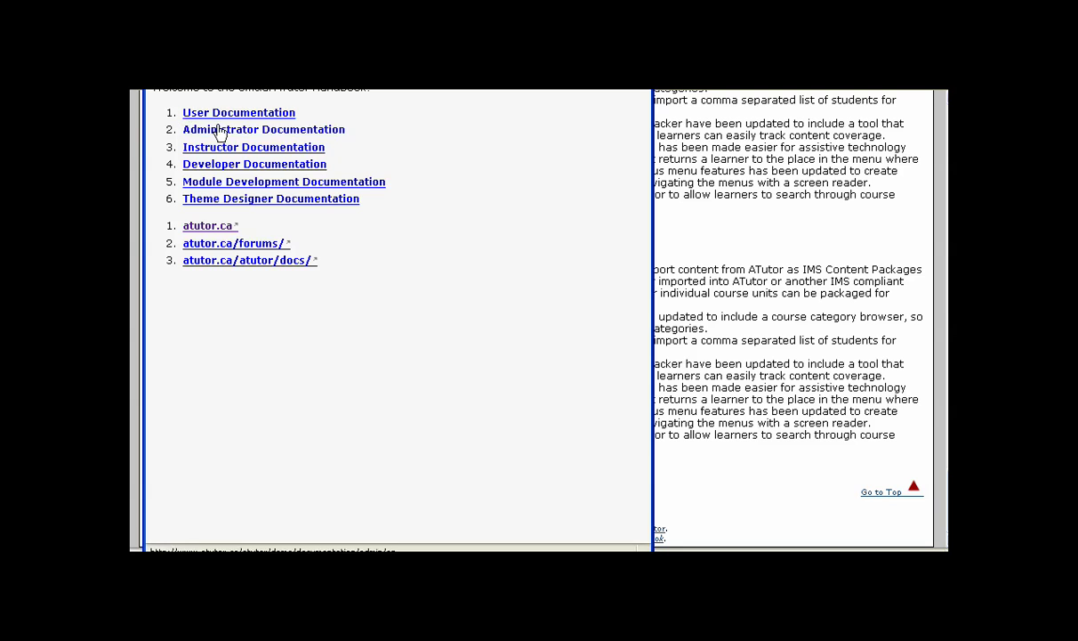